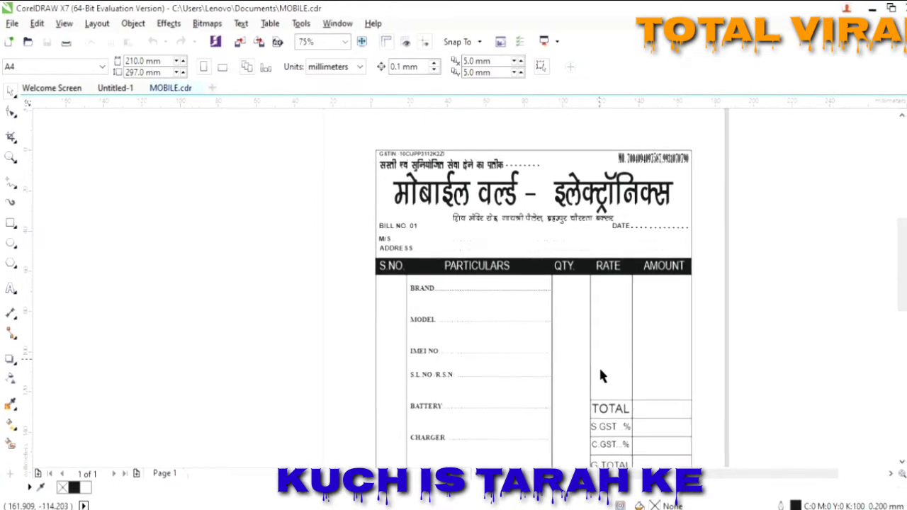
- Scroll through the finished MOBILE.cdr bill, then create a new blank document, Untitled-2
{"action": "scroll", "coordinate": [895, 468], "scroll_direction": "down", "scroll_amount": 3}
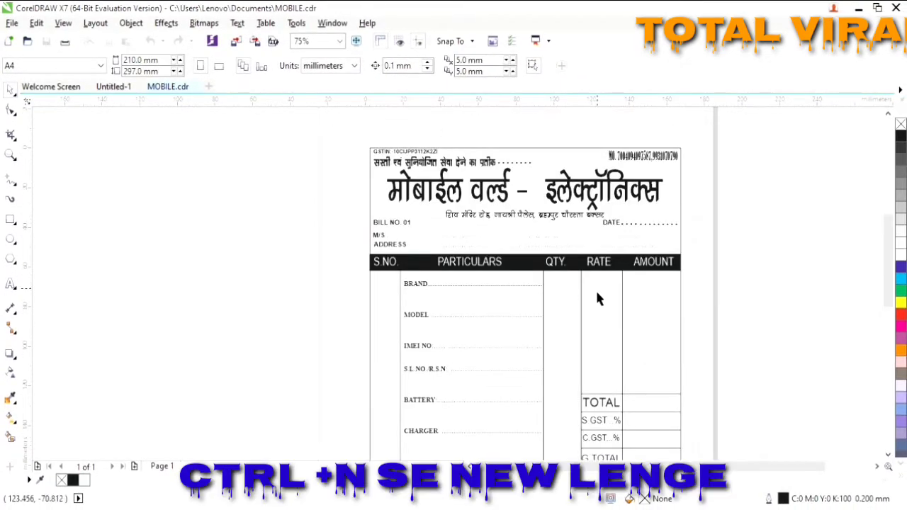
{"action": "key", "text": "ctrl+n"}
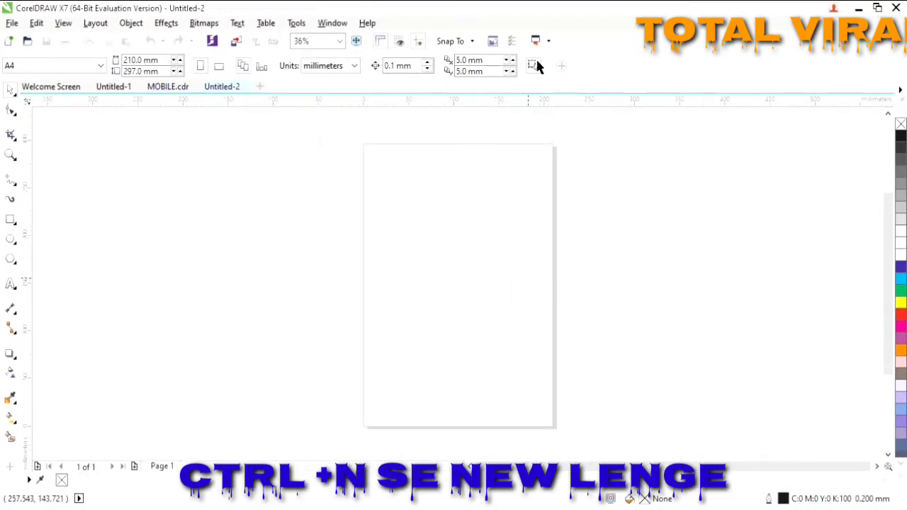
- Draw a 6.5 × 8.5 in rectangle and centre it horizontally on the page
{"action": "left_click", "coordinate": [11, 220]}
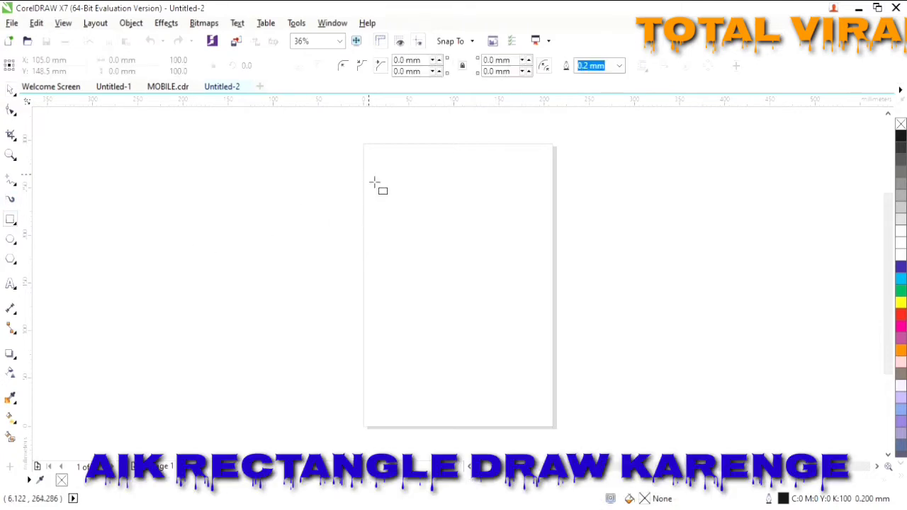
{"action": "left_click_drag", "start_coordinate": [369, 173], "coordinate": [533, 386]}
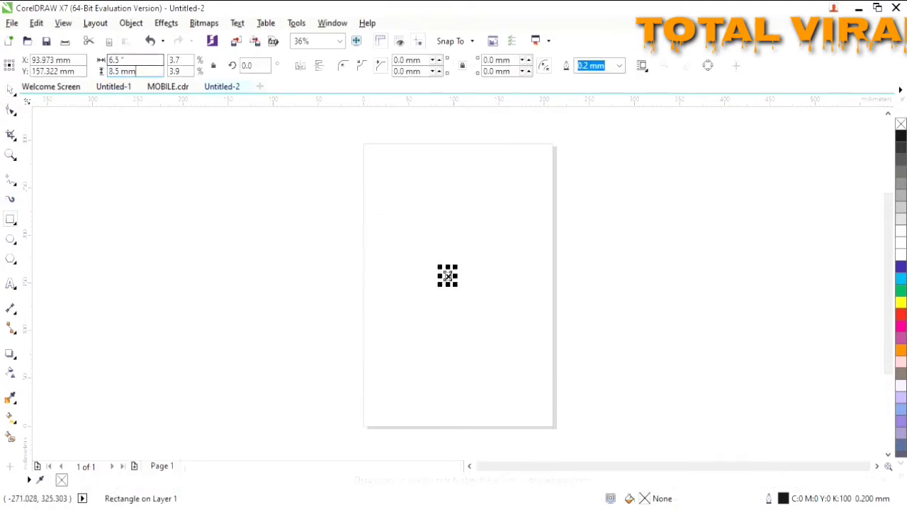
{"action": "key", "text": "BackSpace"}
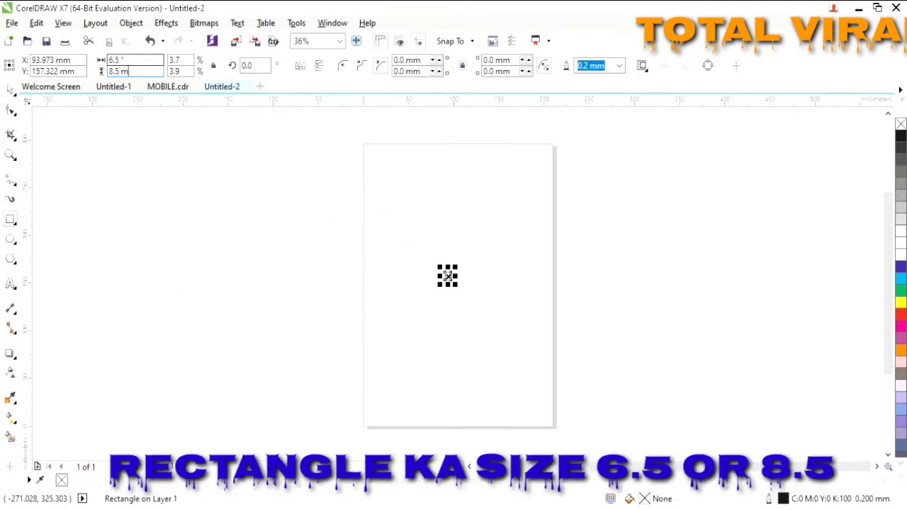
{"action": "key", "text": "Return"}
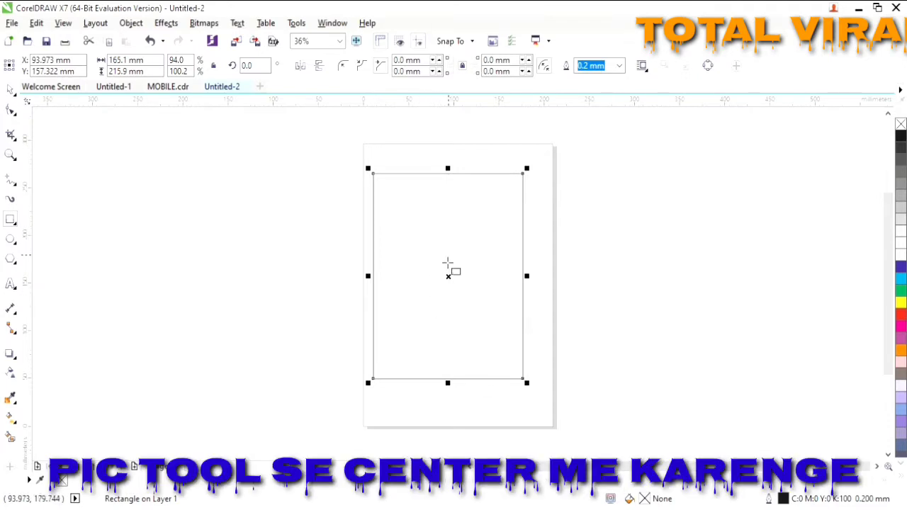
{"action": "left_click_drag", "start_coordinate": [448, 275], "coordinate": [458, 276]}
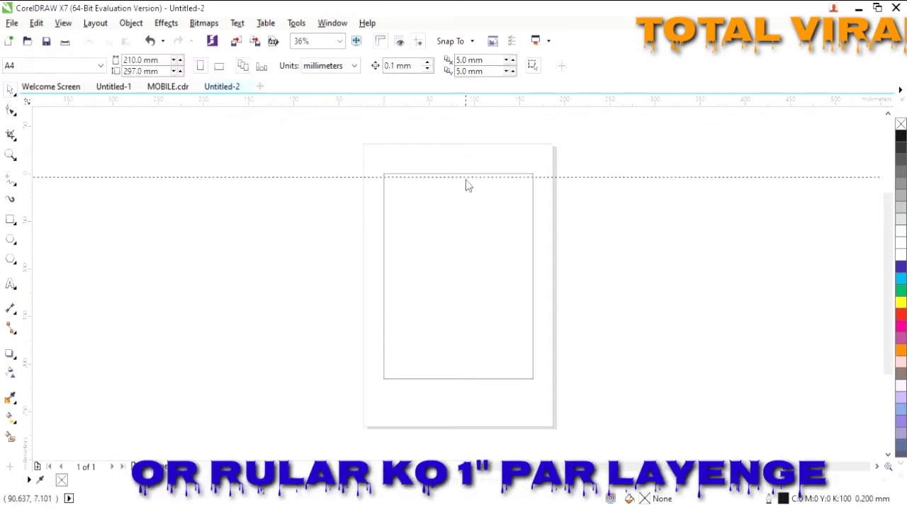
- Draw a full-width line along a temporary guide near the rectangle's top, then delete the guide
{"action": "left_click_drag", "start_coordinate": [466, 181], "coordinate": [468, 223]}
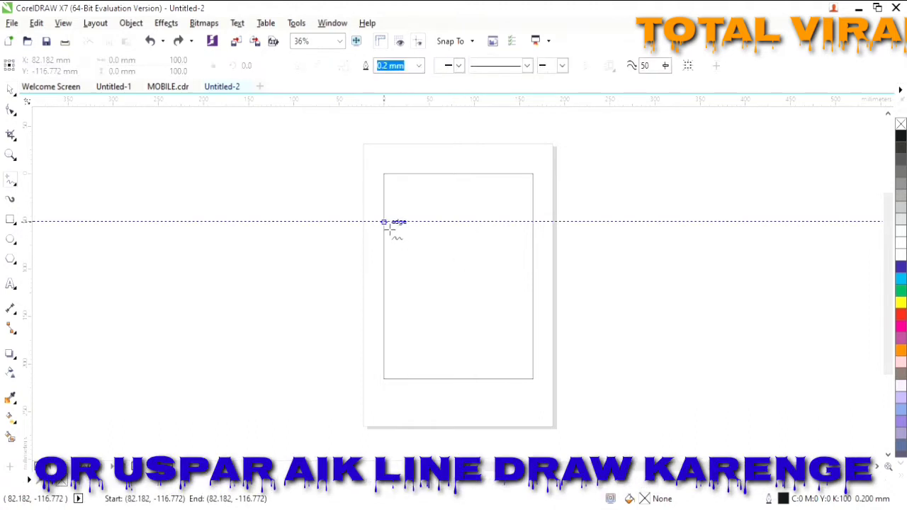
{"action": "left_click", "coordinate": [385, 222]}
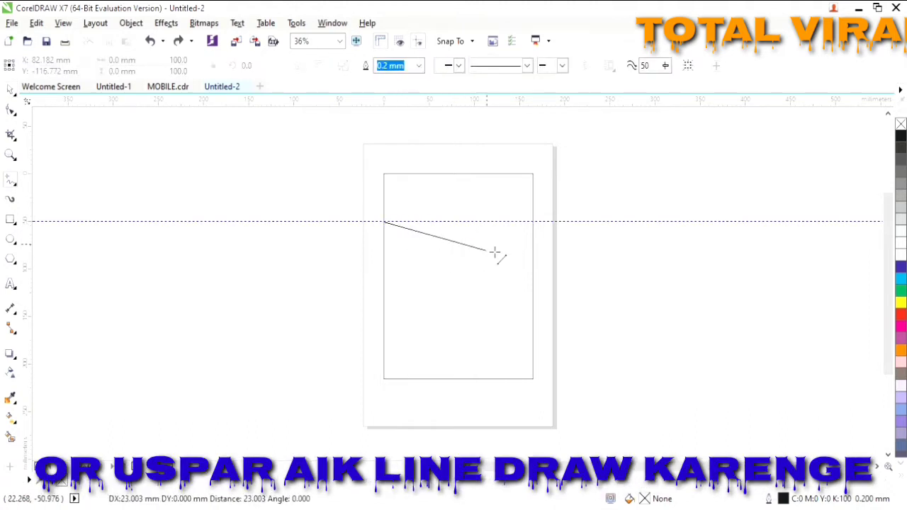
{"action": "left_click", "coordinate": [533, 223]}
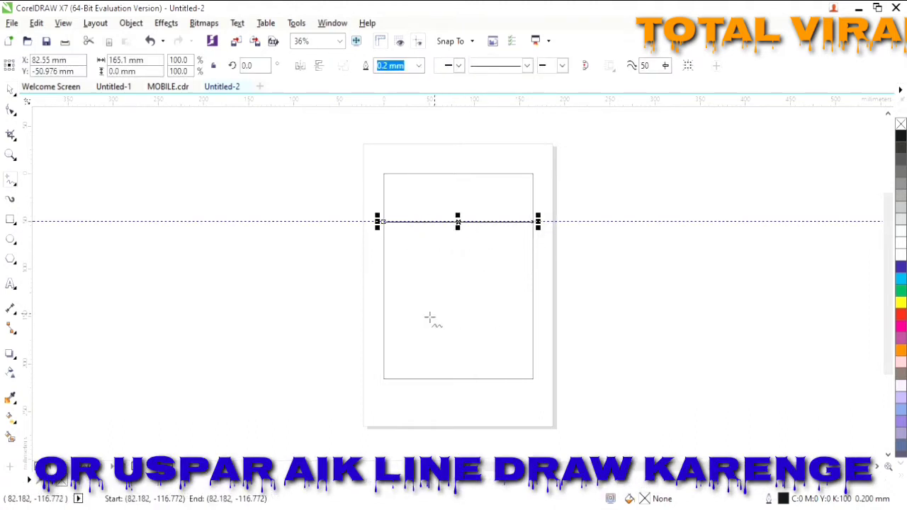
{"action": "left_click", "coordinate": [11, 89]}
{"action": "left_click", "coordinate": [248, 222]}
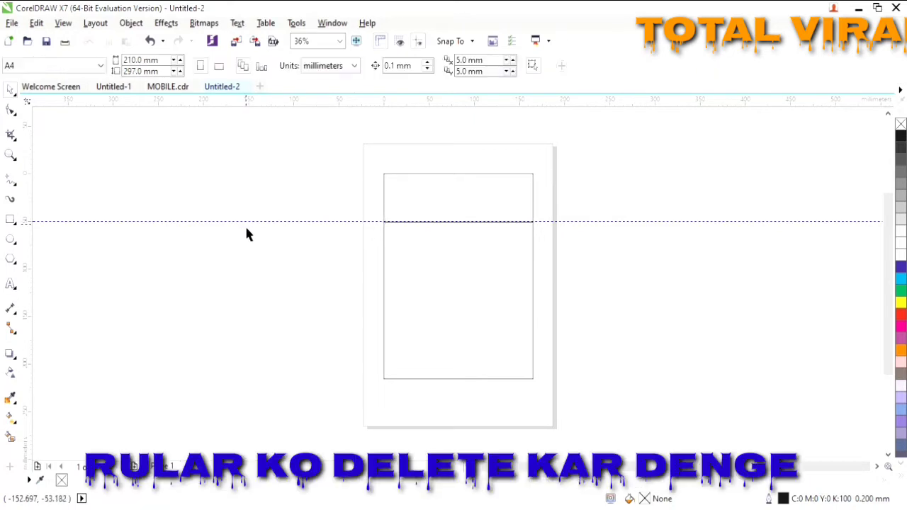
{"action": "key", "text": "Delete"}
{"action": "left_click_drag", "start_coordinate": [314, 156], "coordinate": [644, 441]}
- Type 'मोबाईल वर्ल्ड -इलेक्ट्रॉनिक्स' in Kruti Dev 240 inside the upper box
{"action": "key", "text": "shift+F2"}
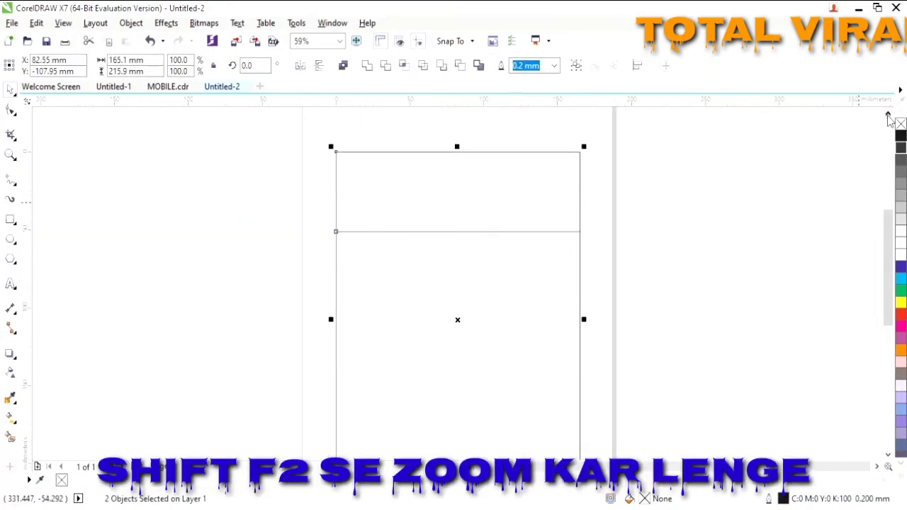
{"action": "scroll", "coordinate": [250, 355], "scroll_direction": "up", "scroll_amount": 3}
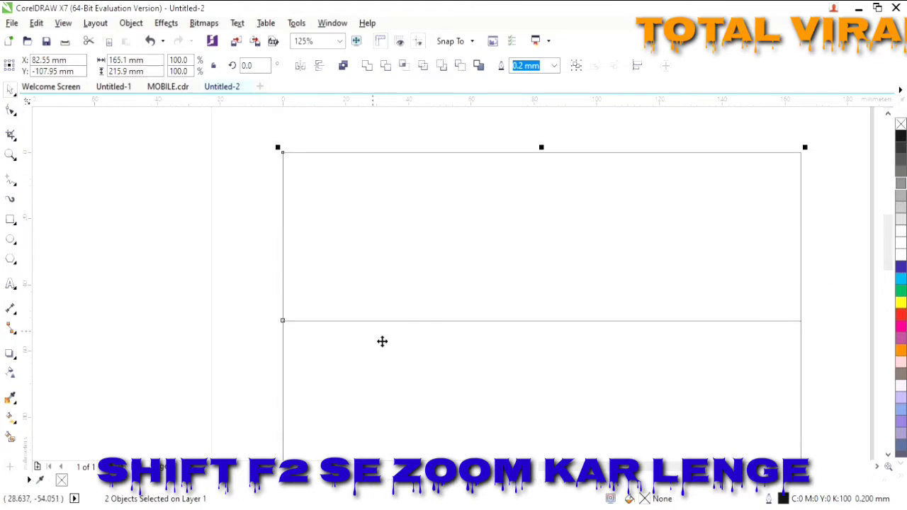
{"action": "left_click", "coordinate": [10, 283]}
{"action": "left_click", "coordinate": [413, 234]}
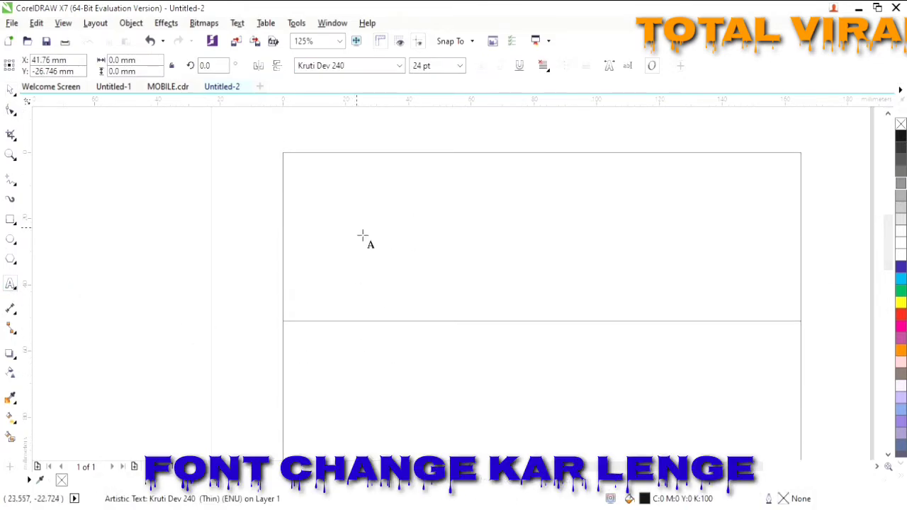
{"action": "type", "text": "ek"}
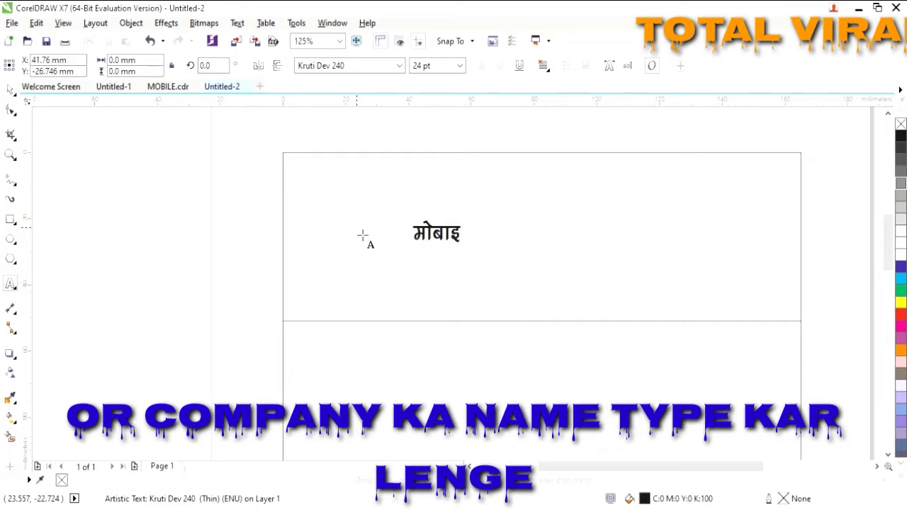
{"action": "type", "text": "y "}
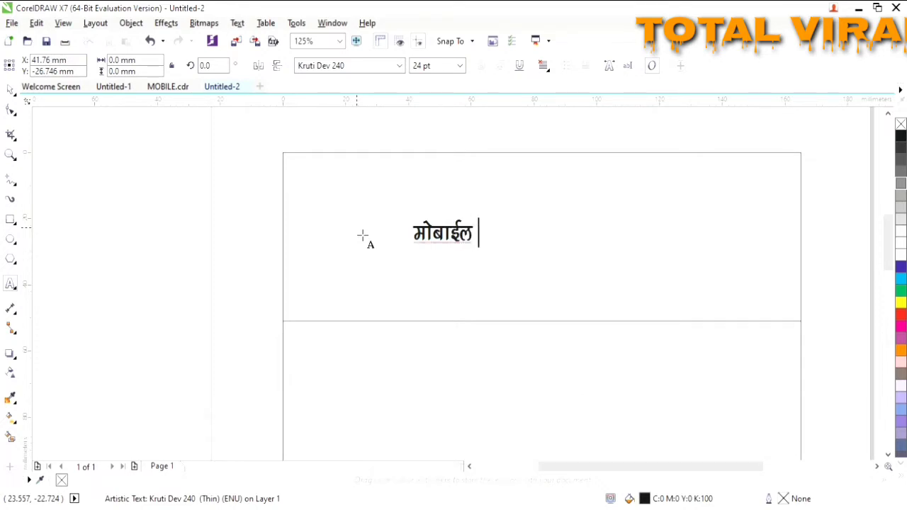
{"action": "type", "text": "o"}
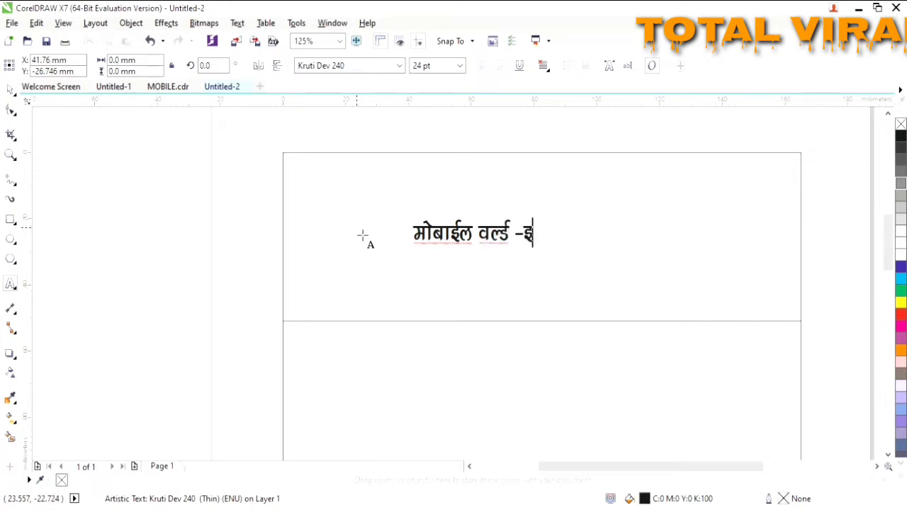
{"action": "type", "text": "YMZ -by"}
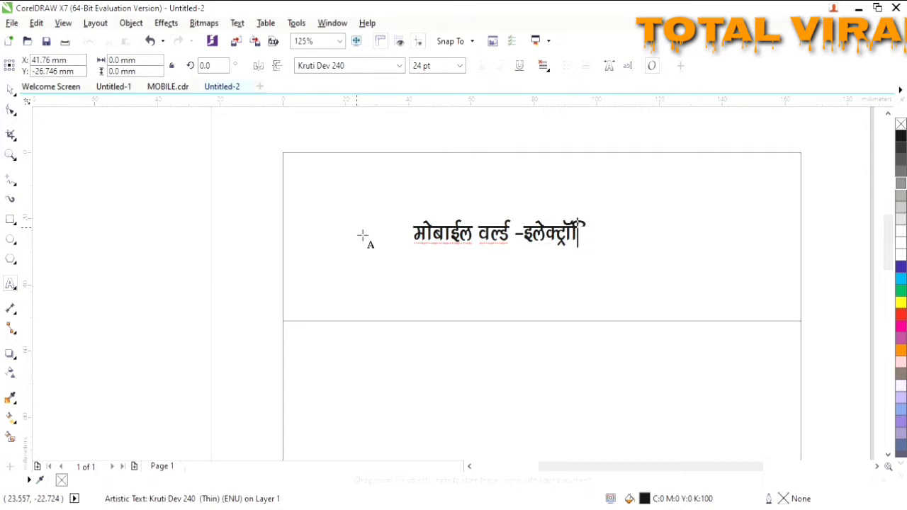
{"action": "type", "text": "o"}
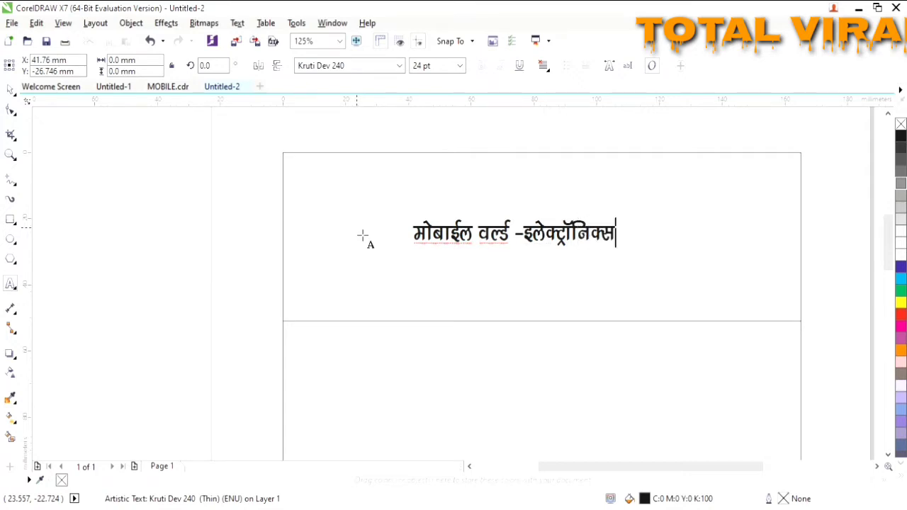
{"action": "key", "text": "ctrl+space"}
- Centre the shop name and scale it to about 57 pt to fill the upper box
{"action": "key", "text": "p"}
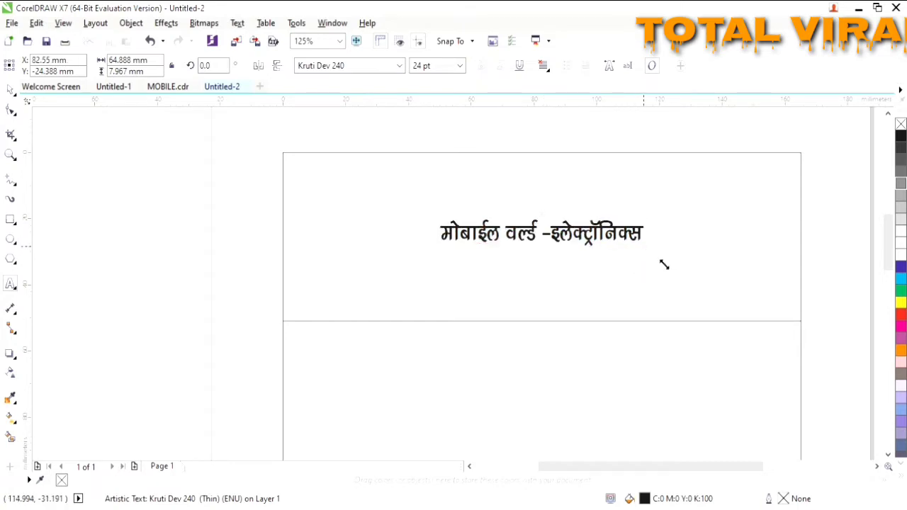
{"action": "left_click_drag", "start_coordinate": [664, 265], "coordinate": [793, 294]}
{"action": "left_click_drag", "start_coordinate": [590, 236], "coordinate": [541, 224]}
{"action": "left_click_drag", "start_coordinate": [748, 259], "coordinate": [798, 279]}
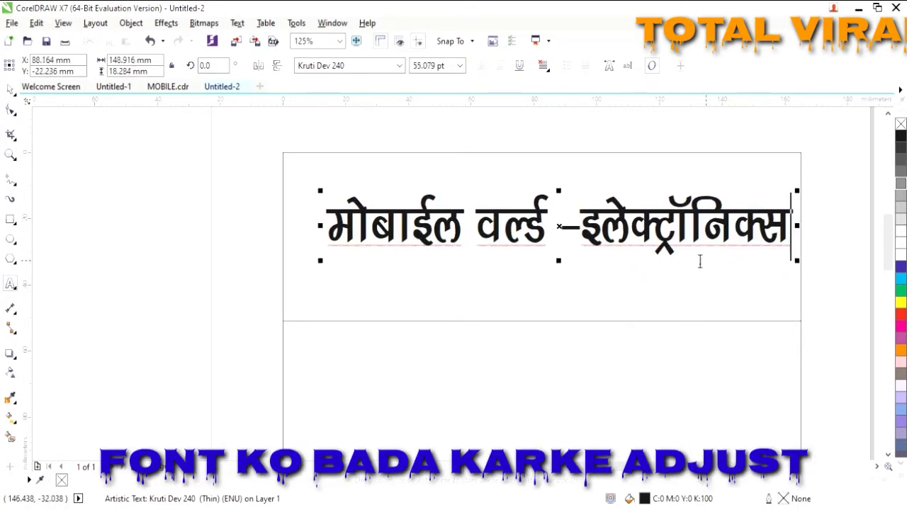
{"action": "left_click_drag", "start_coordinate": [563, 229], "coordinate": [555, 229]}
{"action": "left_click_drag", "start_coordinate": [790, 265], "coordinate": [815, 290]}
{"action": "left_click_drag", "start_coordinate": [575, 237], "coordinate": [555, 229]}
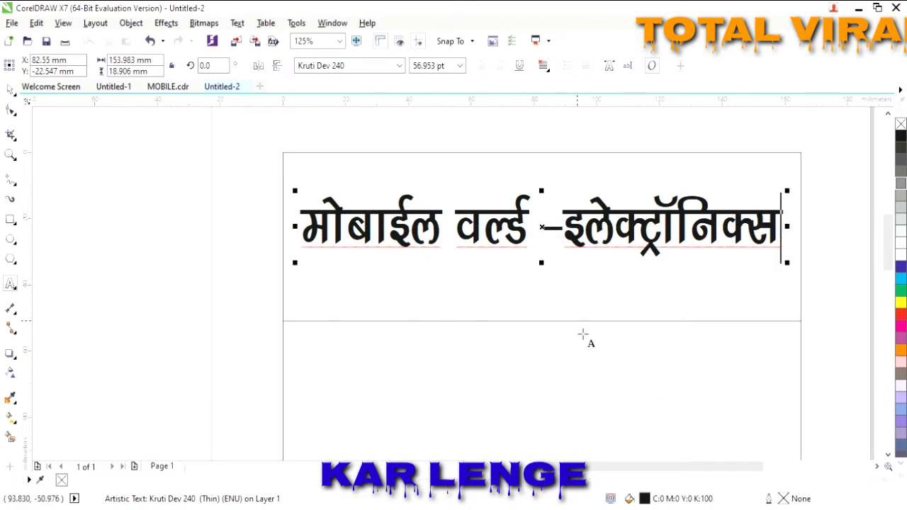
- Duplicate the shop name and move the copy below the dividing line for editing
{"action": "left_click", "coordinate": [578, 295]}
{"action": "left_click", "coordinate": [520, 250]}
{"action": "left_click", "coordinate": [571, 250]}
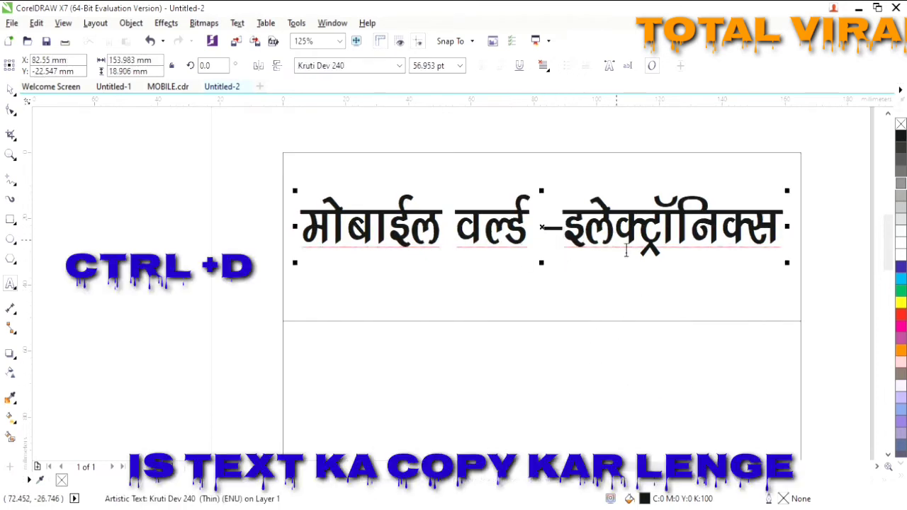
{"action": "key", "text": "ctrl+d"}
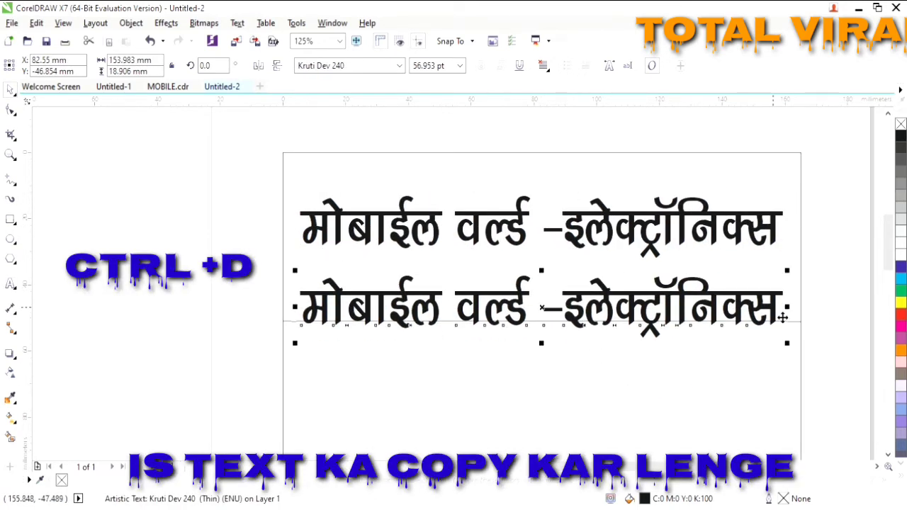
{"action": "left_click_drag", "start_coordinate": [783, 317], "coordinate": [232, 381]}
{"action": "left_click", "coordinate": [714, 365]}
{"action": "key", "text": "F8"}
{"action": "left_click", "coordinate": [715, 365]}
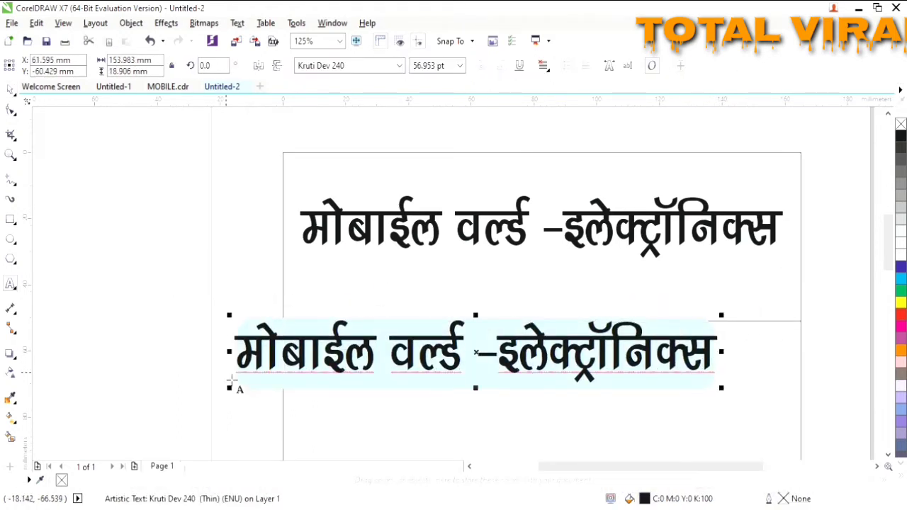
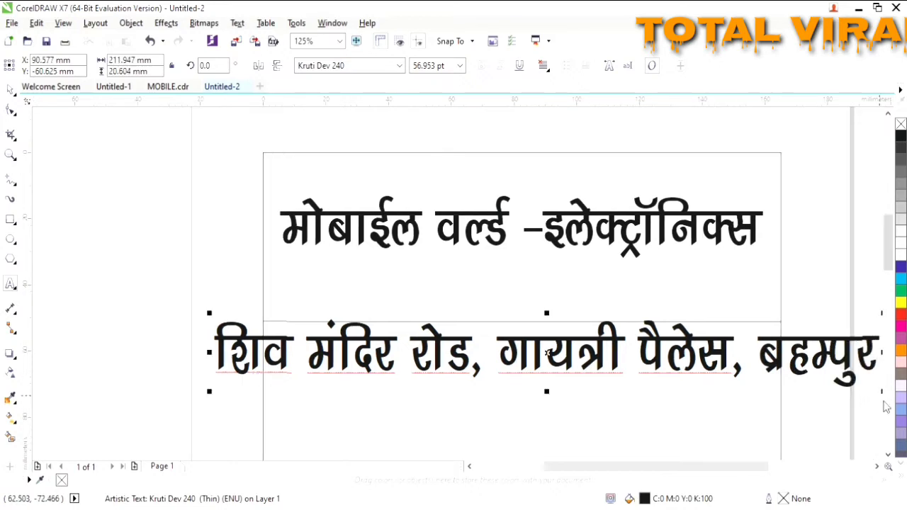
- Replace the copied text with the shop's address line and correct its typos
{"action": "left_click_drag", "start_coordinate": [883, 393], "coordinate": [552, 358]}
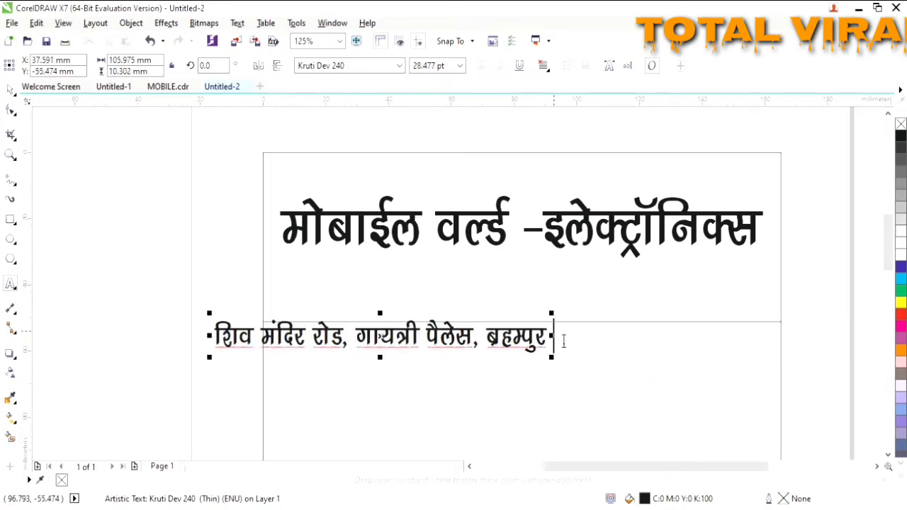
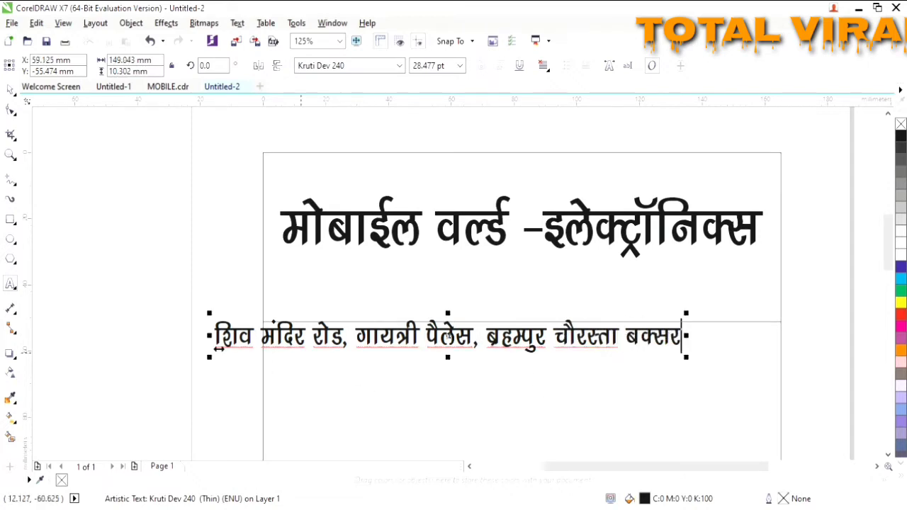
- Set the address to 18 pt Kruti Dev 240 and move it under the title
{"action": "left_click_drag", "start_coordinate": [678, 342], "coordinate": [219, 366]}
{"action": "left_click", "coordinate": [460, 65]}
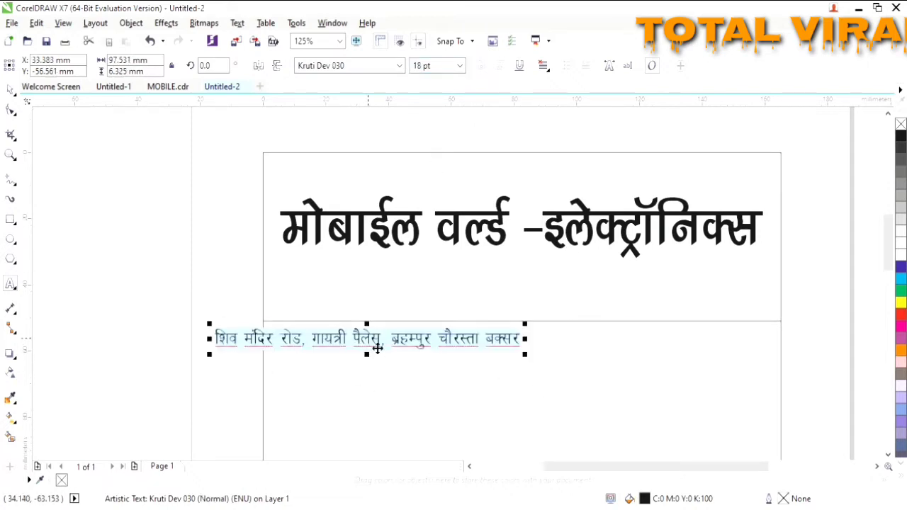
{"action": "left_click_drag", "start_coordinate": [375, 348], "coordinate": [522, 279]}
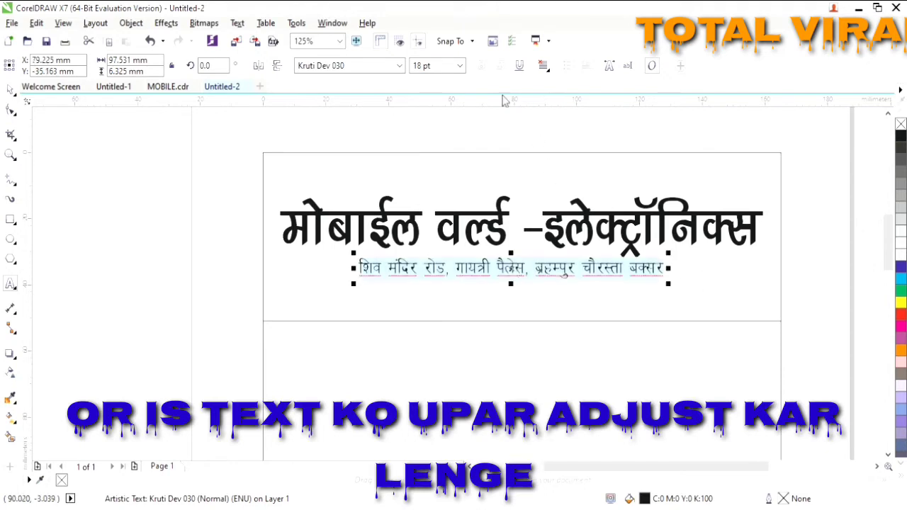
{"action": "left_click", "coordinate": [399, 65]}
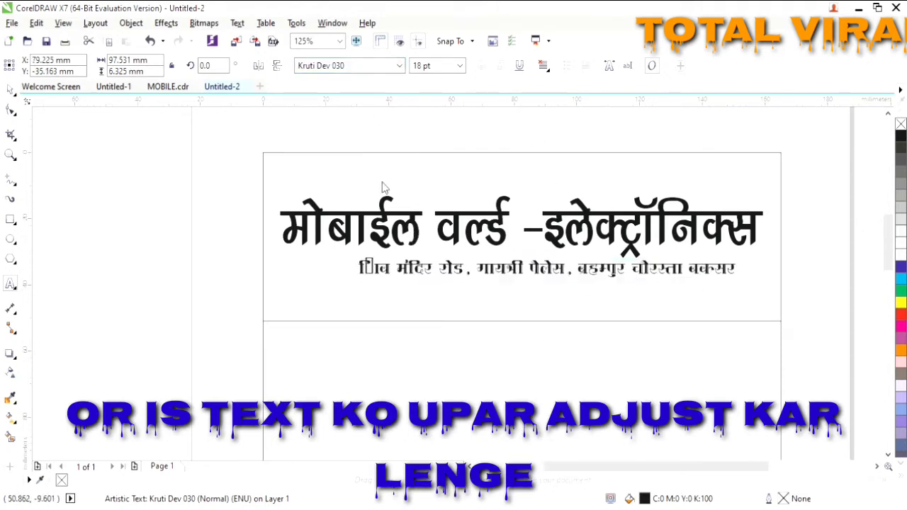
{"action": "left_click", "coordinate": [391, 138]}
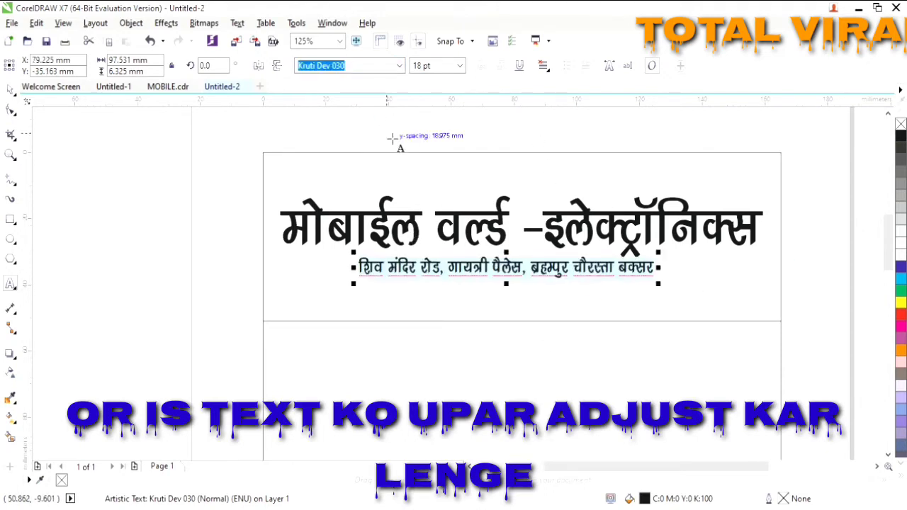
{"action": "left_click", "coordinate": [591, 302]}
- Duplicate the address line and place the copy above the title
{"action": "key", "text": "ctrl+space"}
{"action": "left_click", "coordinate": [527, 267]}
{"action": "key", "text": "ctrl+d"}
{"action": "left_click_drag", "start_coordinate": [527, 268], "coordinate": [426, 201]}
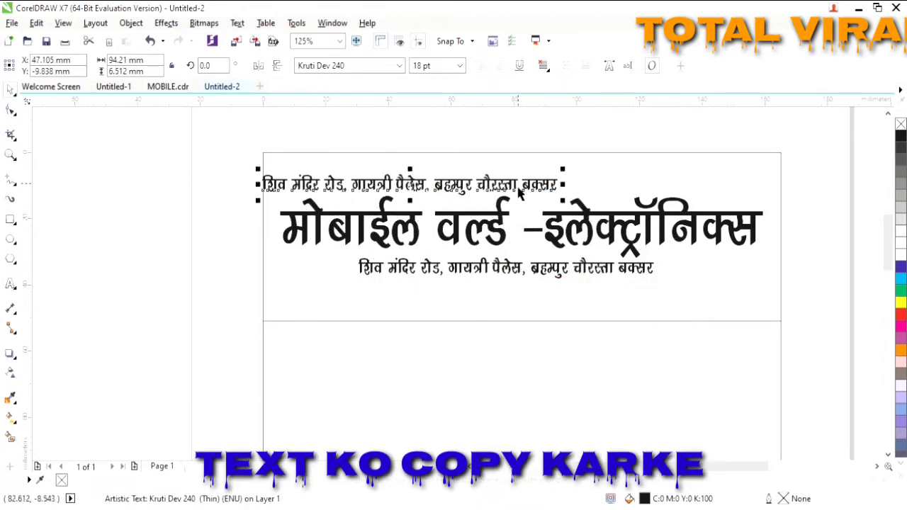
- Change the top copy's text to 'सस्ती एवं सुनियोजित सेवा देने का प्रतिक' and adjust its position
{"action": "double_click", "coordinate": [560, 193]}
{"action": "left_click_drag", "start_coordinate": [564, 198], "coordinate": [265, 178]}
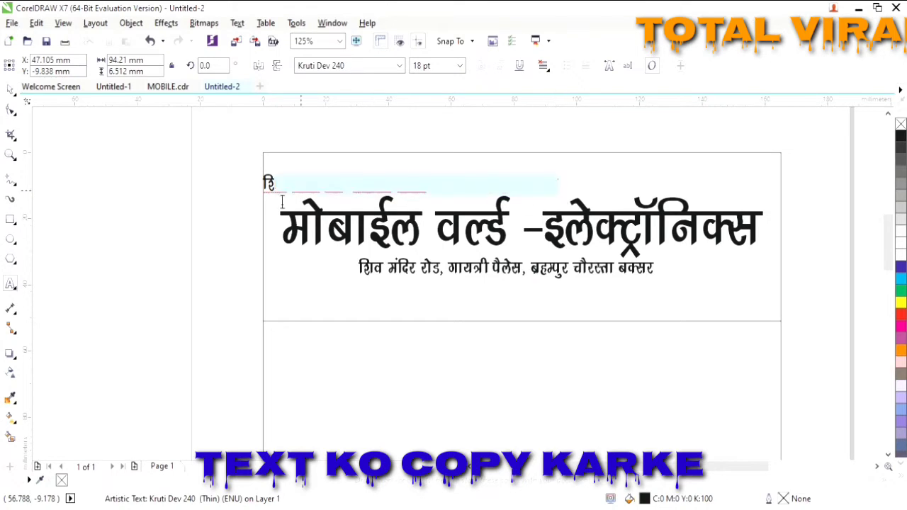
{"action": "type", "text": "सर"}
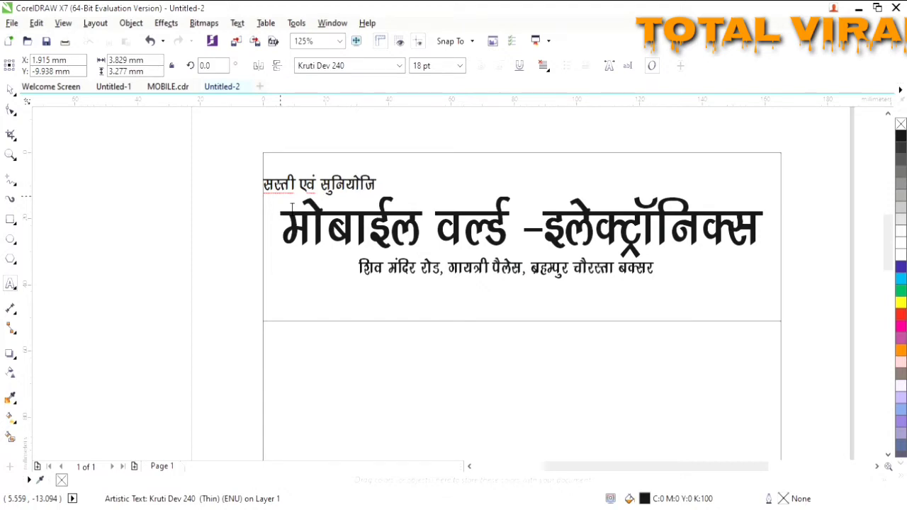
{"action": "key", "text": "BackSpace"}
{"action": "type", "text": "त"}
{"action": "type", "text": " से"}
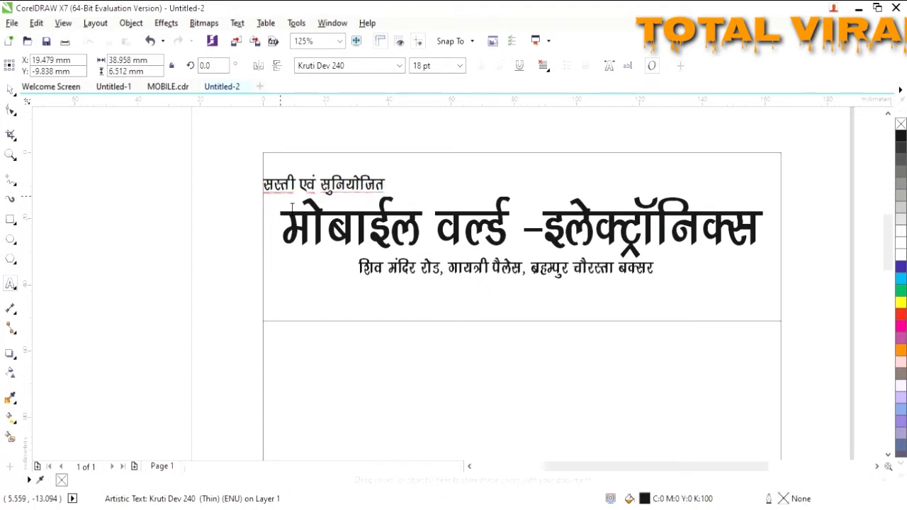
{"action": "type", "text": "वा दम"}
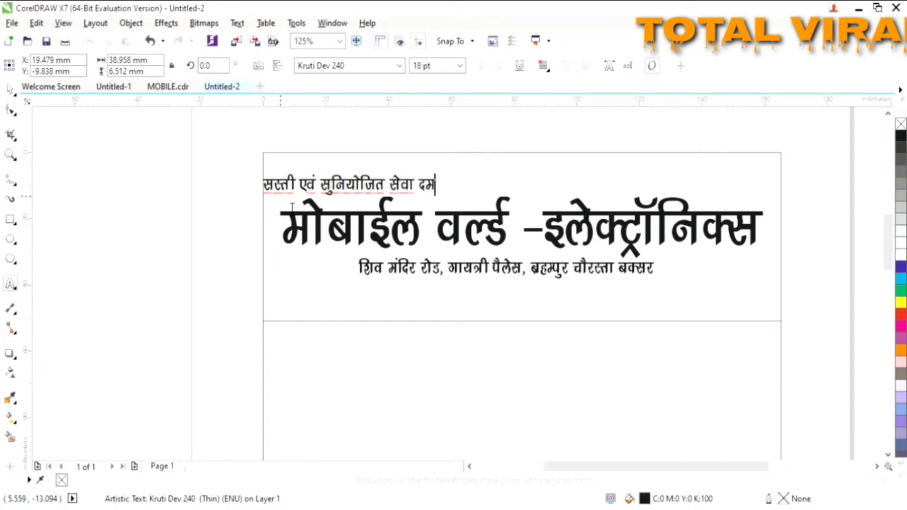
{"action": "type", "text": " क"}
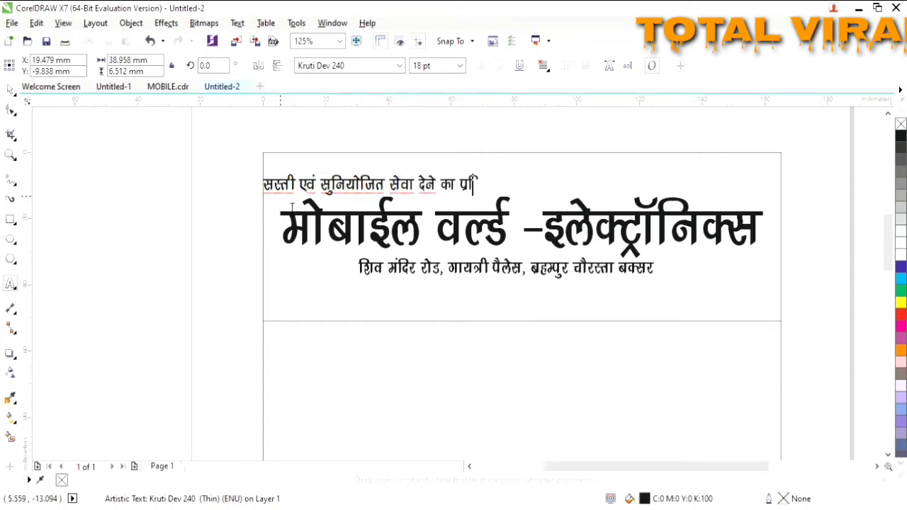
{"action": "type", "text": "ा प्रतिकण्ण्ण्"}
{"action": "key", "text": "BackSpace"}
{"action": "key", "text": "BackSpace"}
{"action": "key", "text": "BackSpace"}
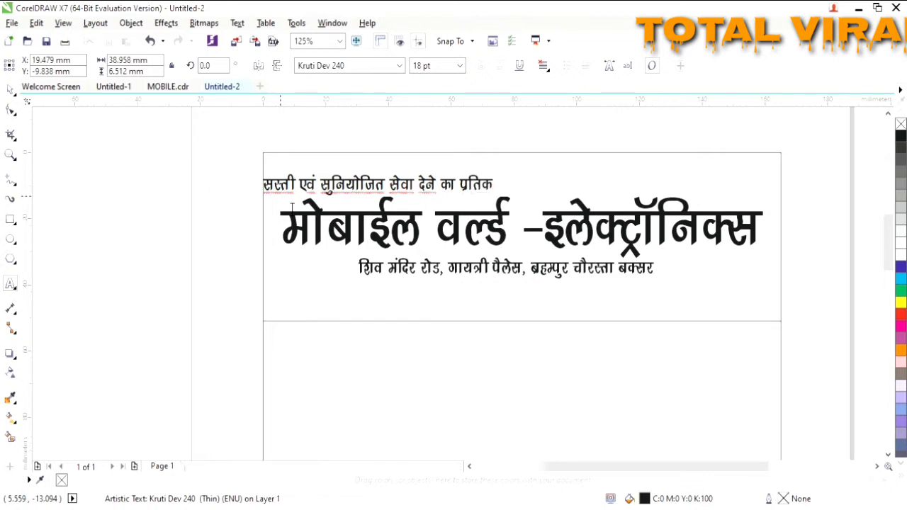
{"action": "left_click_drag", "start_coordinate": [390, 196], "coordinate": [398, 195]}
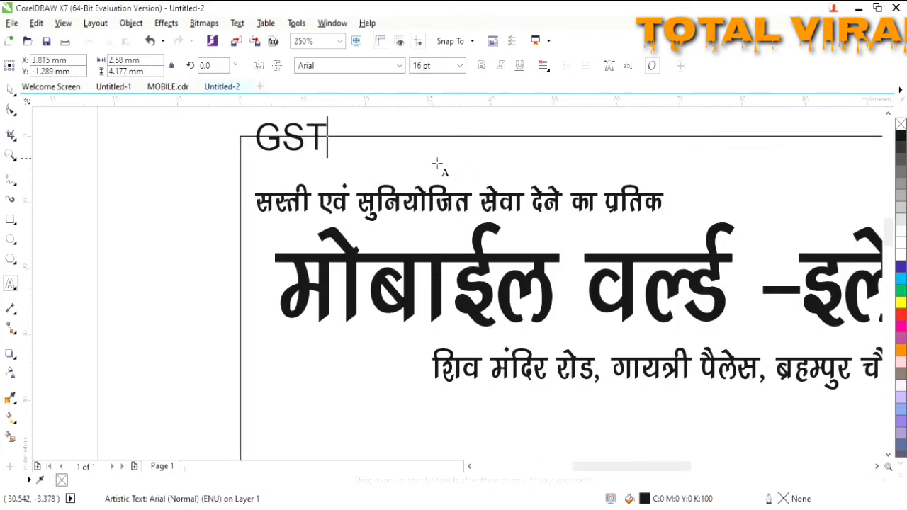
- Finish the GSTIN line, shrink it to about 12.5 pt and move it inside the border
{"action": "type", "text": "IN"}
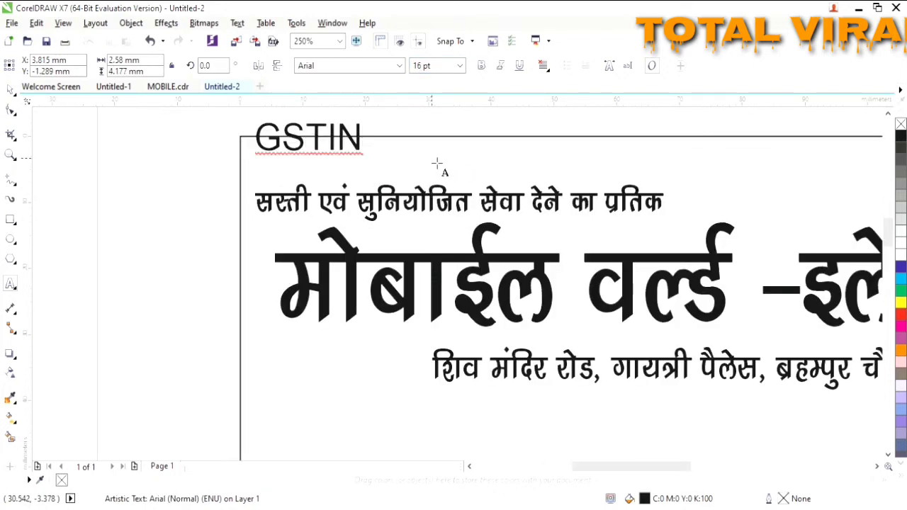
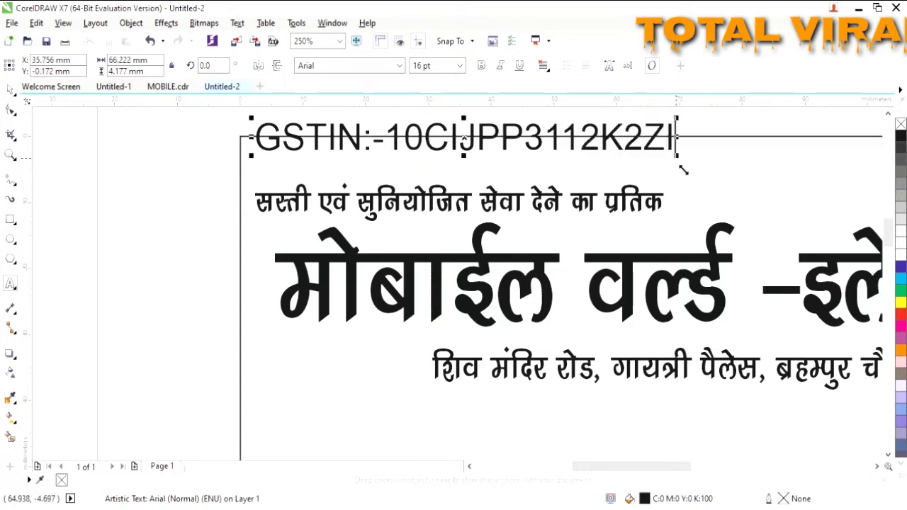
{"action": "left_click_drag", "start_coordinate": [678, 157], "coordinate": [587, 150]}
{"action": "left_click_drag", "start_coordinate": [420, 135], "coordinate": [417, 155]}
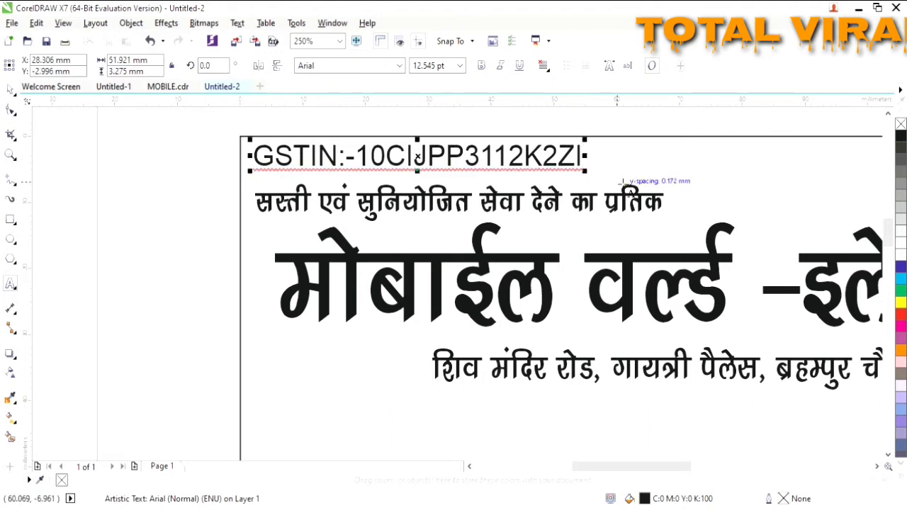
{"action": "left_click", "coordinate": [878, 467]}
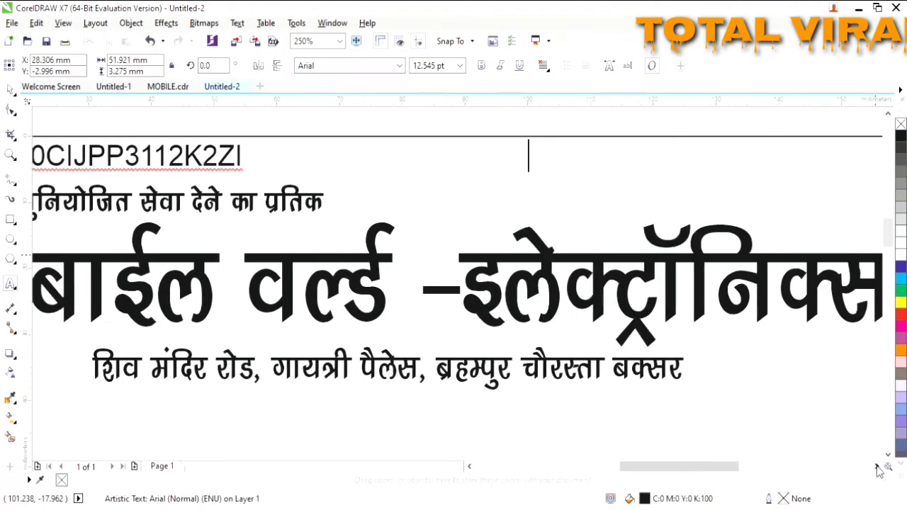
{"action": "left_click", "coordinate": [878, 467]}
- Type the shop's two mobile numbers after MO. and shrink them to fit the header
{"action": "type", "text": "MO"}
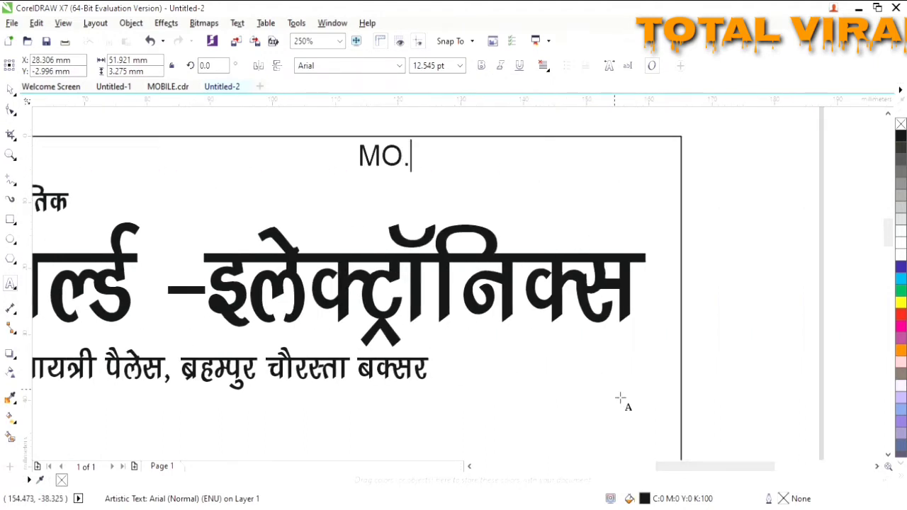
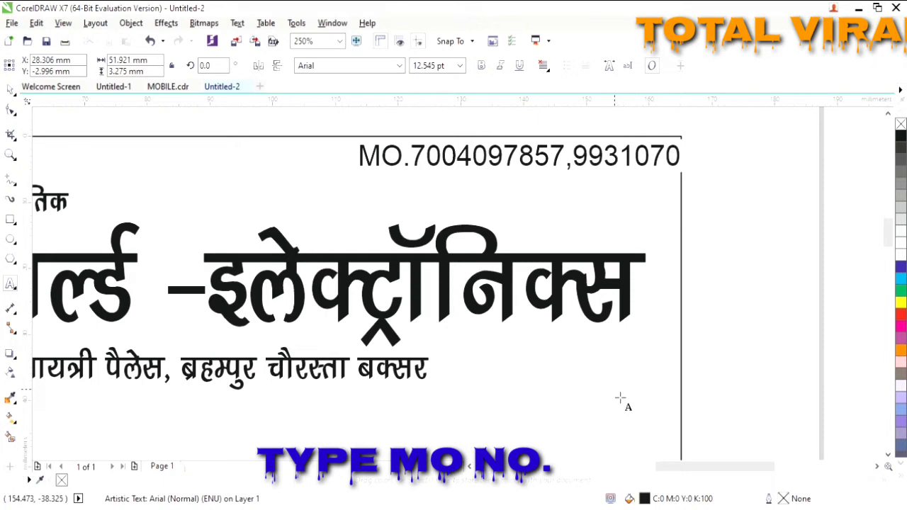
{"action": "left_click_drag", "start_coordinate": [735, 180], "coordinate": [678, 207]}
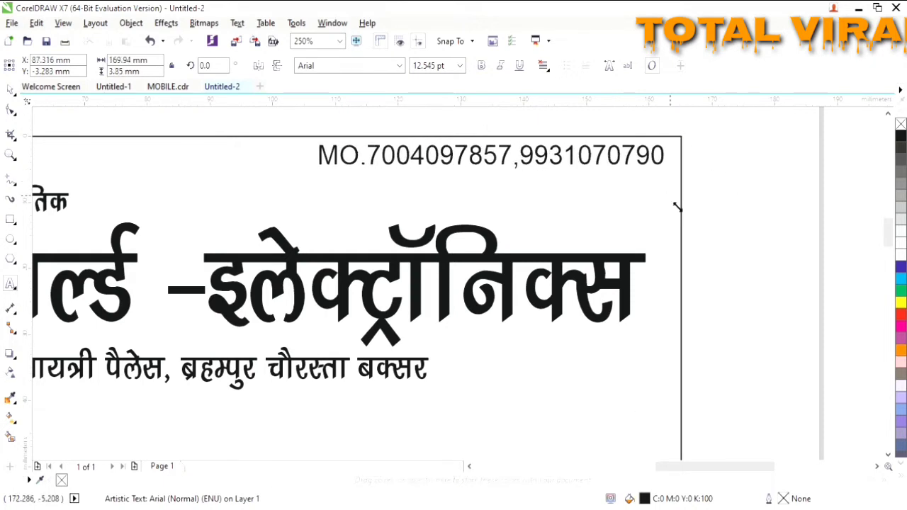
{"action": "left_click", "coordinate": [470, 467]}
{"action": "scroll", "coordinate": [435, 364], "scroll_direction": "down", "scroll_amount": 1}
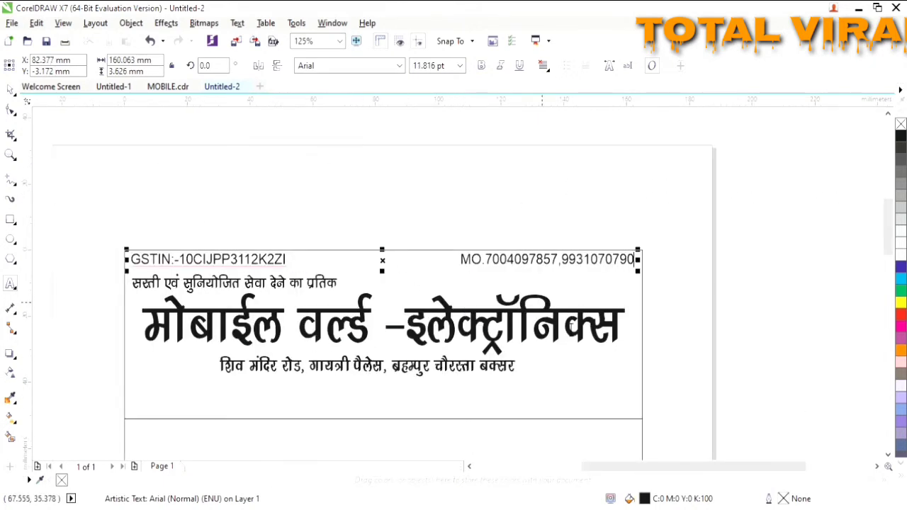
- Set the GSTIN and mobile-number line in Times New Roman
{"action": "left_click_drag", "start_coordinate": [635, 259], "coordinate": [131, 259]}
{"action": "left_click", "coordinate": [348, 65]}
{"action": "type", "text": "Times New Roman"}
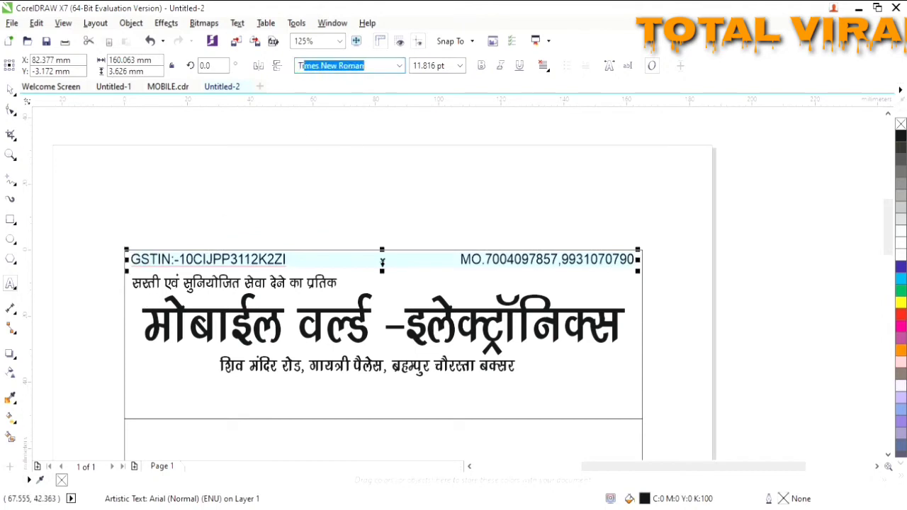
{"action": "key", "text": "Return"}
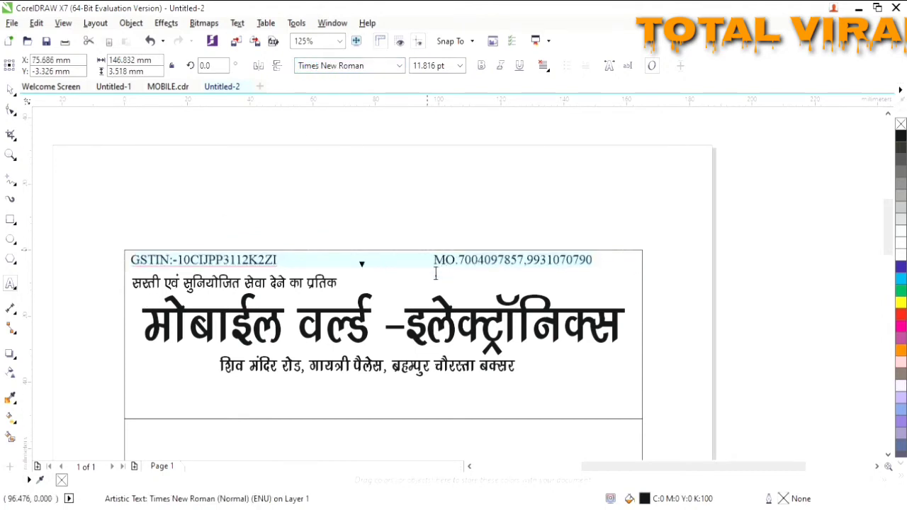
{"action": "left_click", "coordinate": [431, 261]}
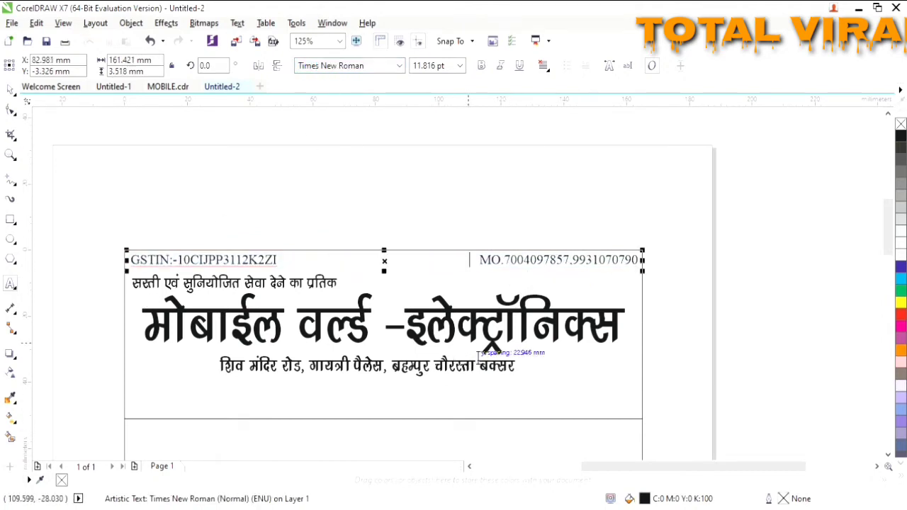
{"action": "left_click", "coordinate": [888, 456]}
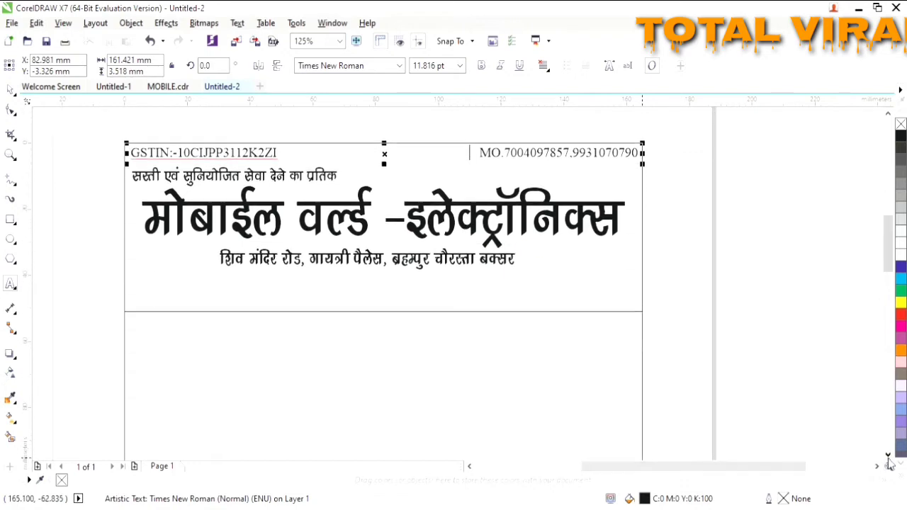
{"action": "left_click", "coordinate": [181, 304]}
- Type 'BILL NO. 01' and a dotted DATE field at 10 pt below the address
{"action": "left_click", "coordinate": [453, 66]}
{"action": "type", "text": "10"}
{"action": "key", "text": "Return"}
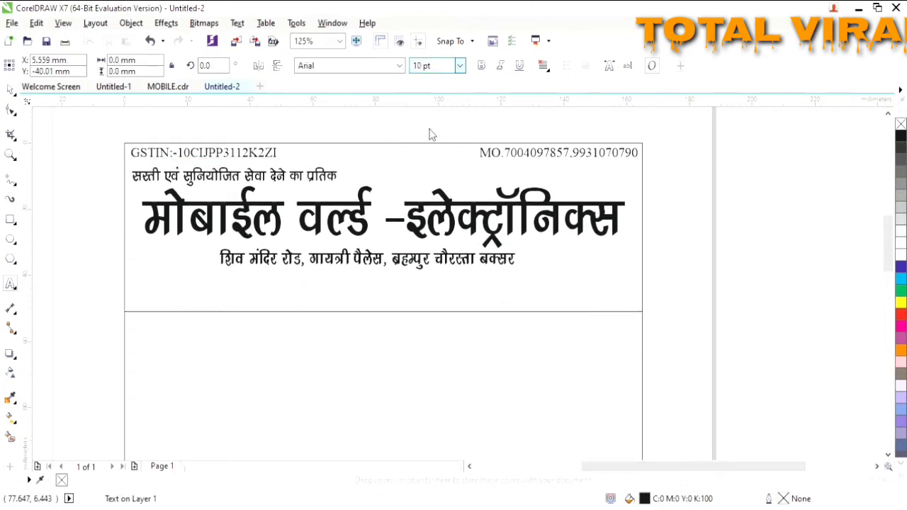
{"action": "left_click", "coordinate": [142, 273]}
{"action": "type", "text": "BILL NO"}
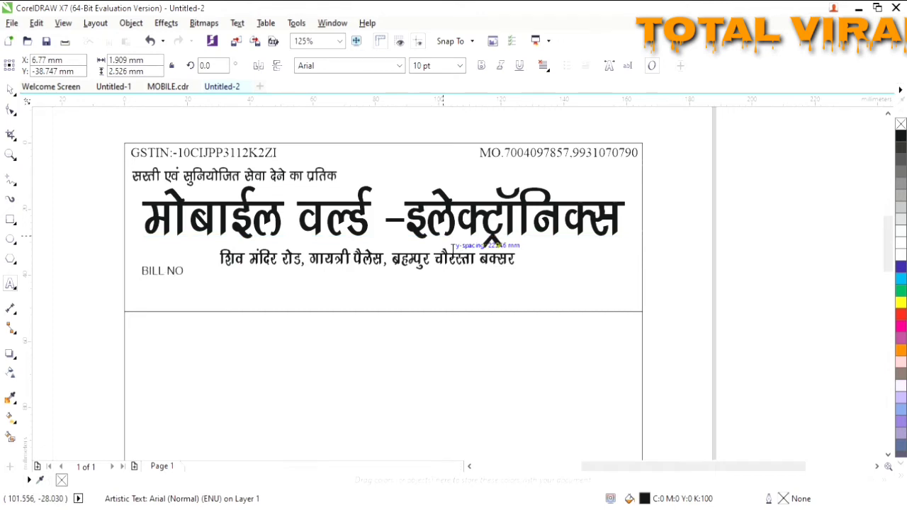
{"action": "scroll", "coordinate": [115, 287], "scroll_direction": "up", "scroll_amount": 2}
{"action": "type", "text": "ILL NO."}
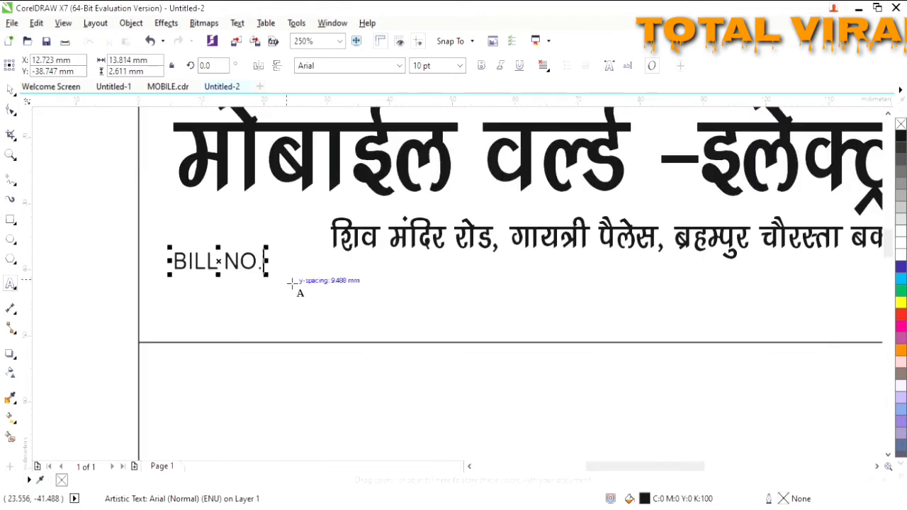
{"action": "type", "text": " 01"}
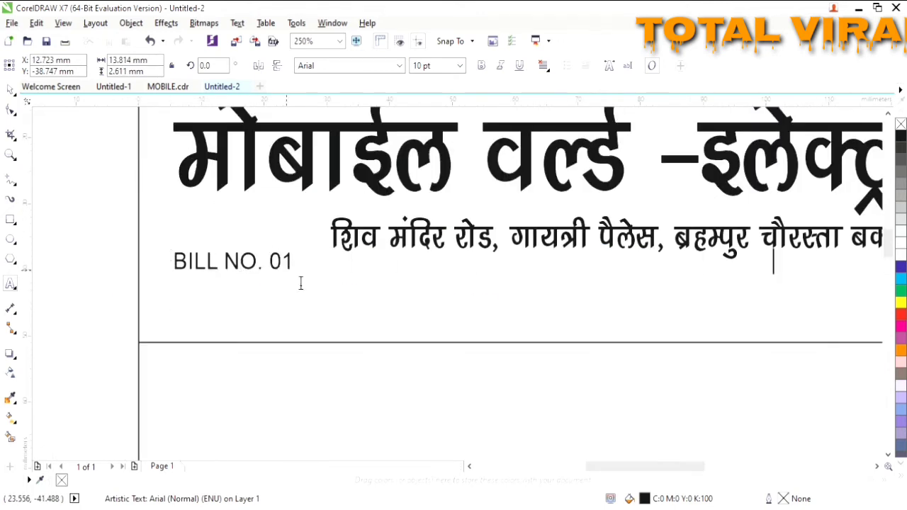
{"action": "scroll", "coordinate": [413, 378], "scroll_direction": "right", "scroll_amount": 5}
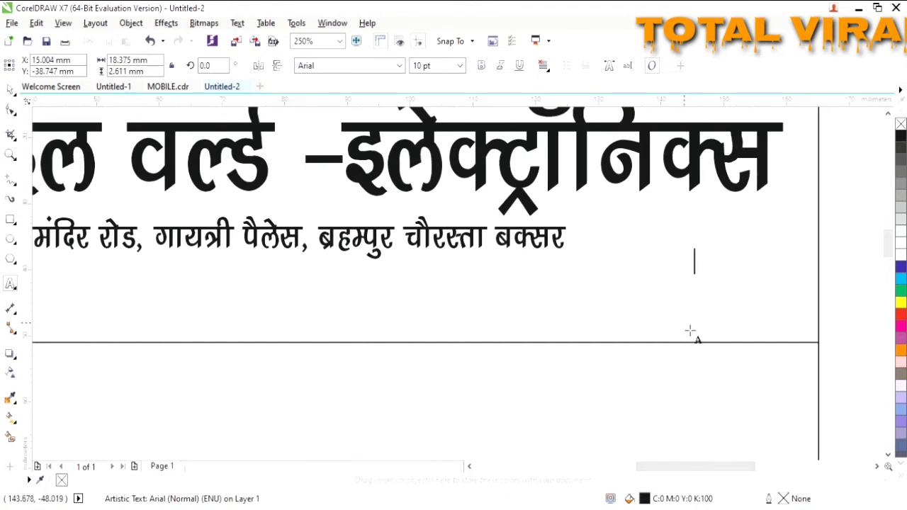
{"action": "type", "text": "DATE"}
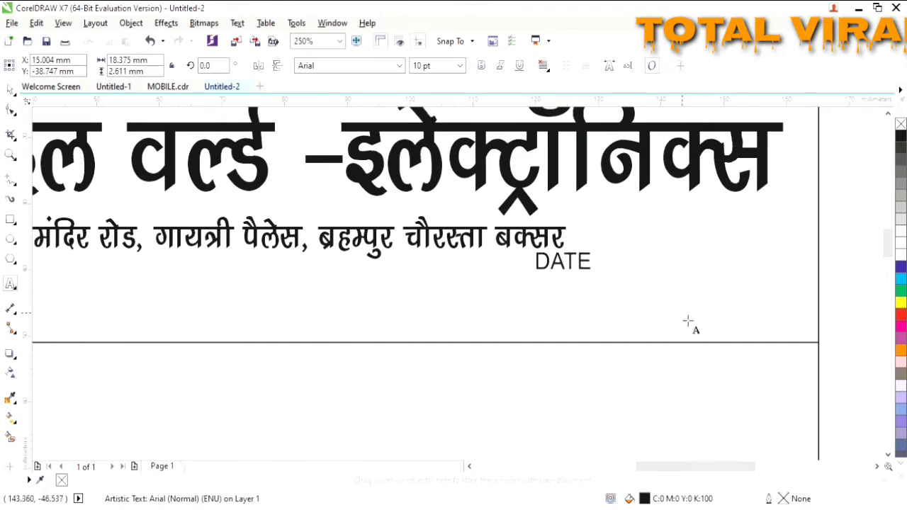
{"action": "type", "text": "........................"}
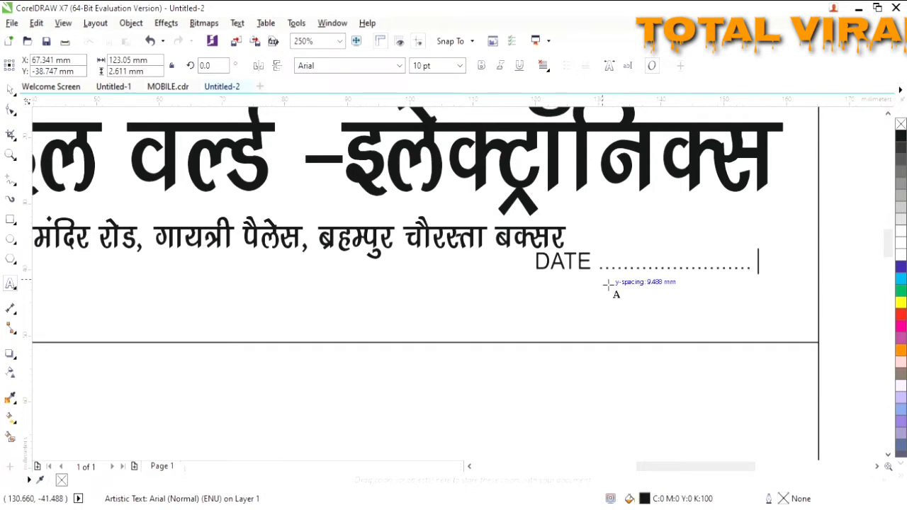
{"action": "scroll", "coordinate": [183, 258], "scroll_direction": "down", "scroll_amount": 2}
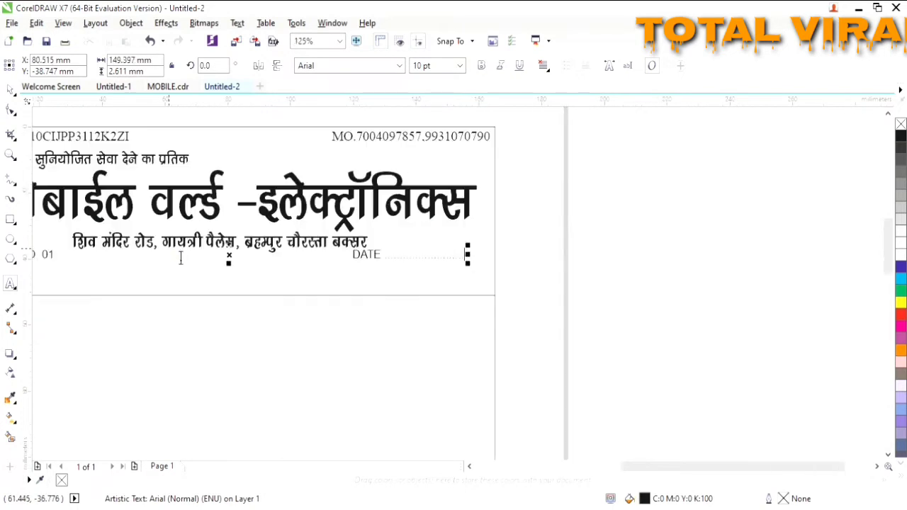
{"action": "left_click", "coordinate": [470, 466]}
- Make the BILL NO. and DATE line bold Times New Roman and tighten the spacing before DATE
{"action": "key", "text": "ctrl+a"}
{"action": "left_click", "coordinate": [355, 65]}
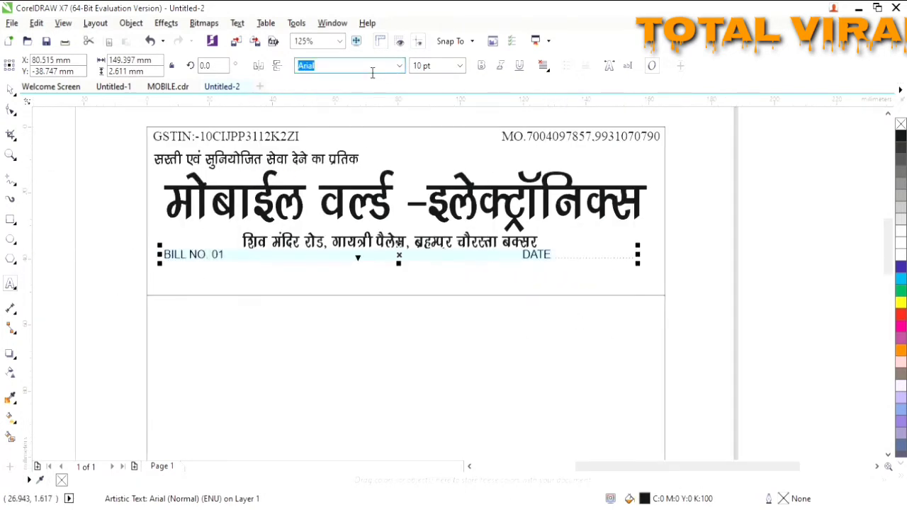
{"action": "type", "text": "Times New Roman"}
{"action": "key", "text": "Return"}
{"action": "left_click", "coordinate": [482, 67]}
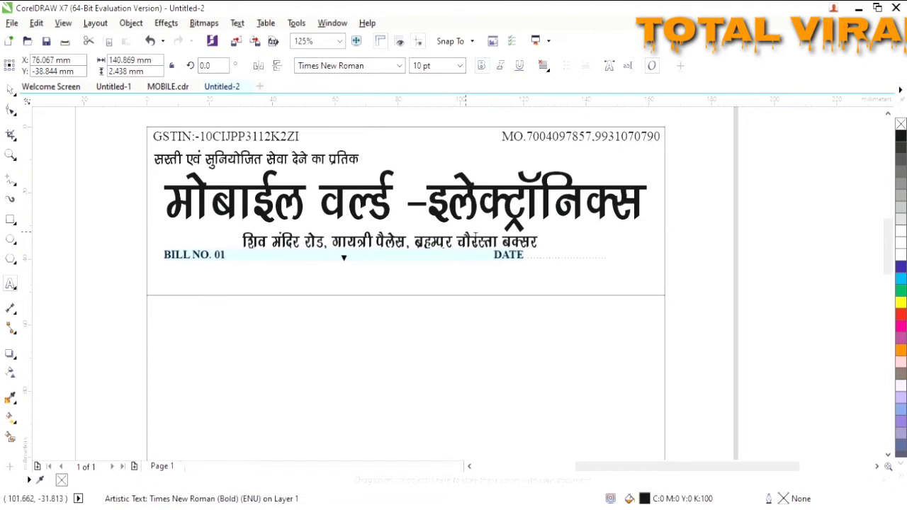
{"action": "left_click", "coordinate": [487, 256]}
{"action": "key", "text": "BackSpace"}
{"action": "key", "text": "BackSpace"}
{"action": "key", "text": "BackSpace"}
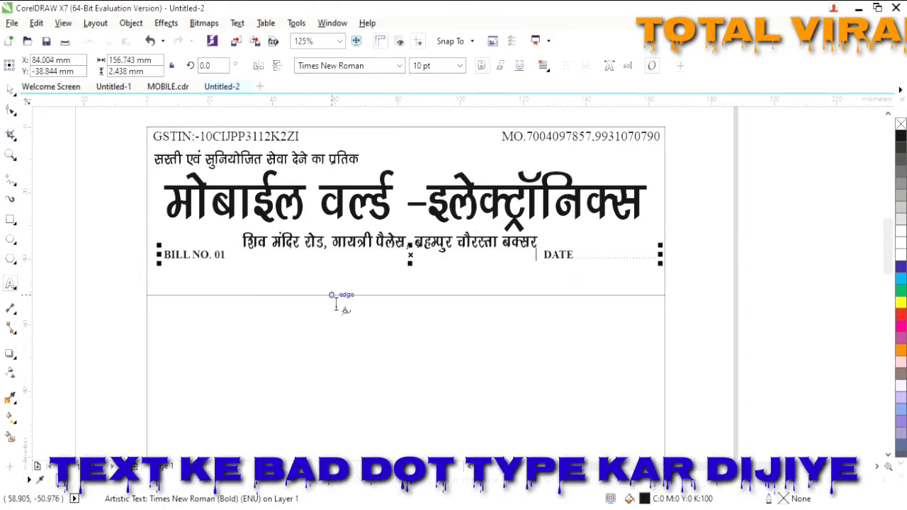
- Type dotted M/S and ADDRESS fill-in lines on two lines below the bill number
{"action": "left_click", "coordinate": [207, 298]}
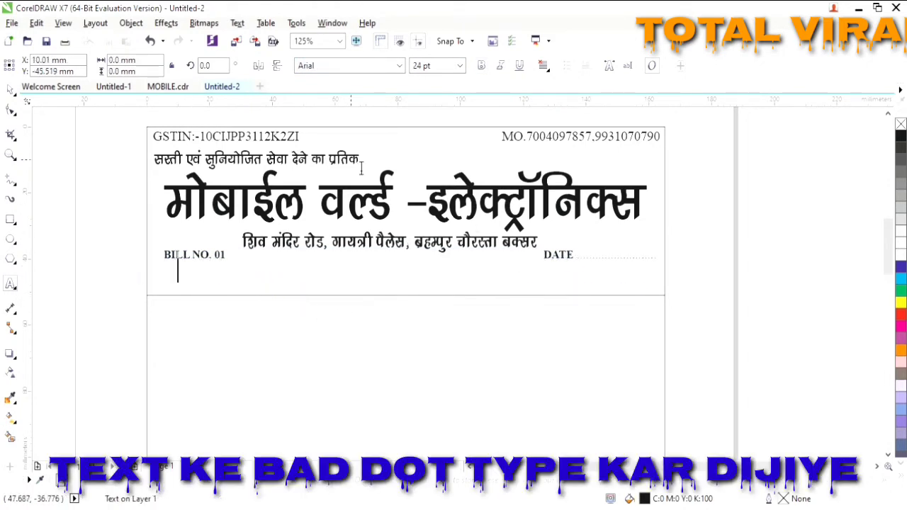
{"action": "left_click", "coordinate": [460, 66]}
{"action": "key", "text": "Return"}
{"action": "type", "text": "M/S"}
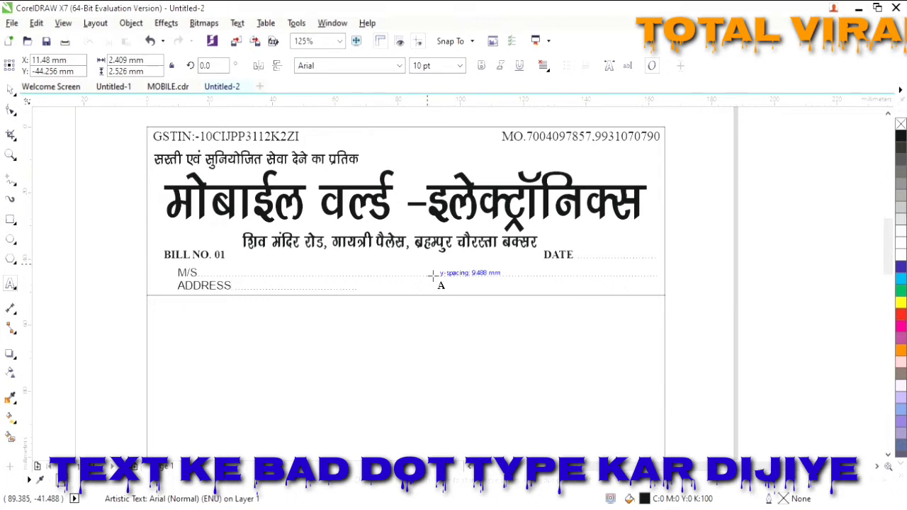
{"action": "left_click", "coordinate": [182, 292]}
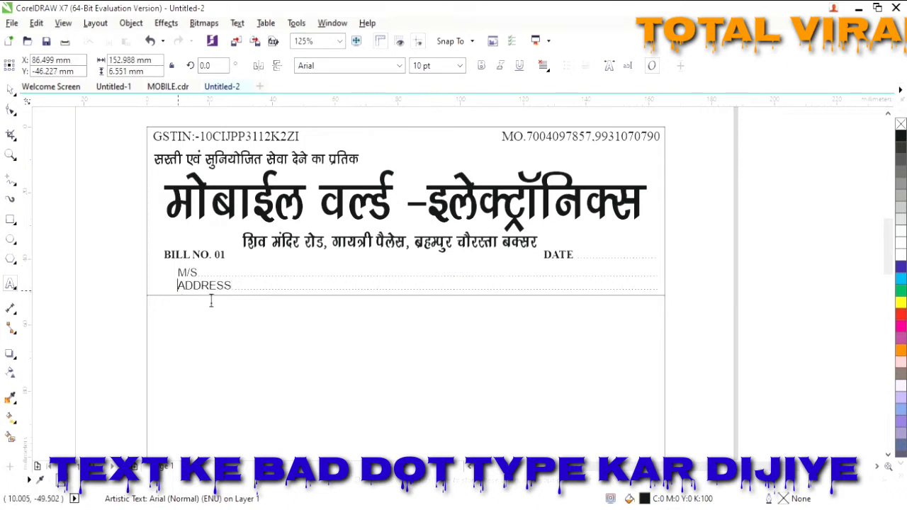
{"action": "key", "text": "BackSpace"}
{"action": "key", "text": "ctrl+z"}
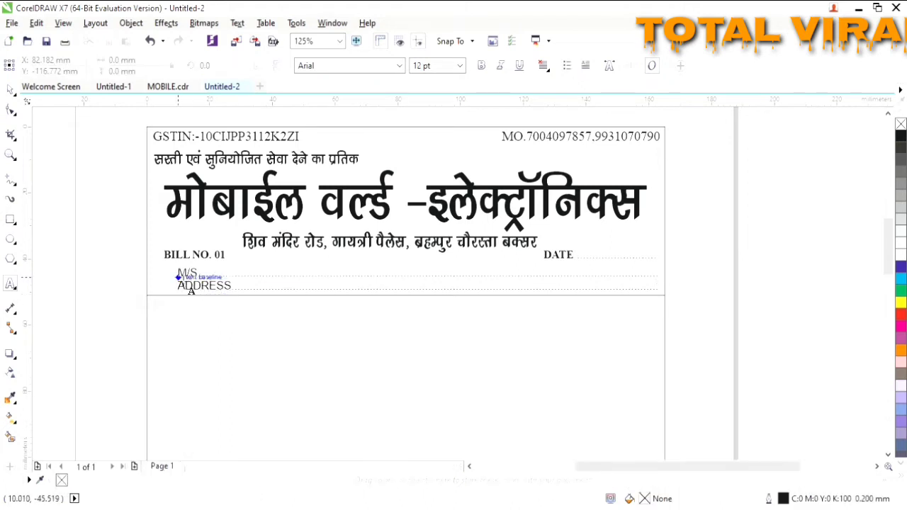
{"action": "left_click", "coordinate": [223, 300]}
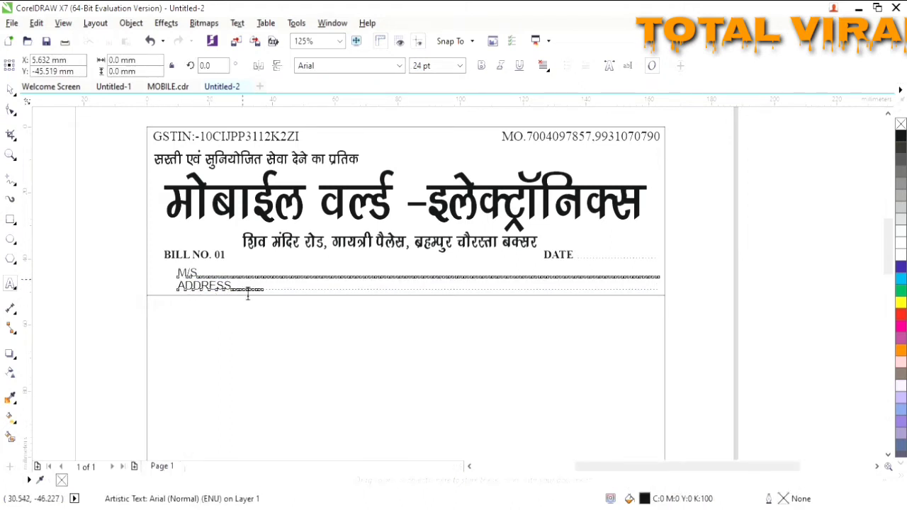
- Set the M/S and ADDRESS text to Times New Roman 12 pt
{"action": "key", "text": "ctrl+a"}
{"action": "left_click", "coordinate": [367, 68]}
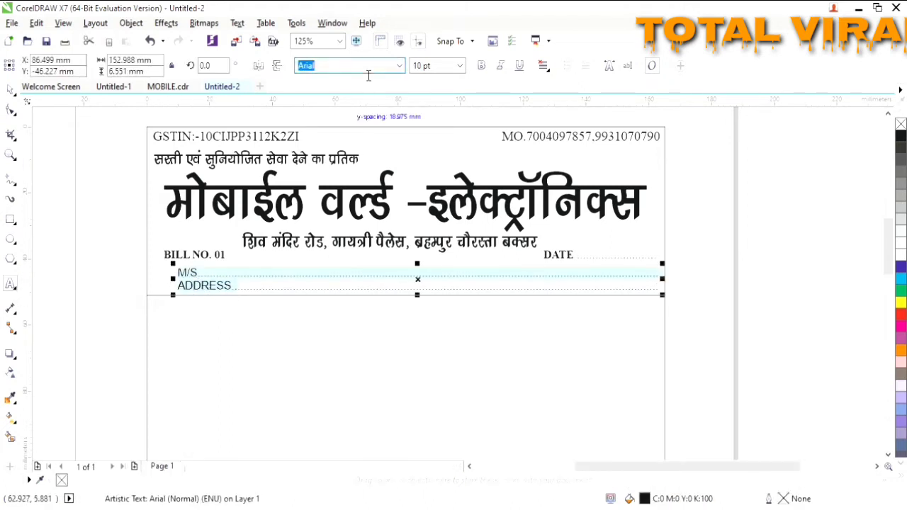
{"action": "type", "text": "Times New Roman"}
{"action": "key", "text": "Return"}
{"action": "left_click", "coordinate": [461, 68]}
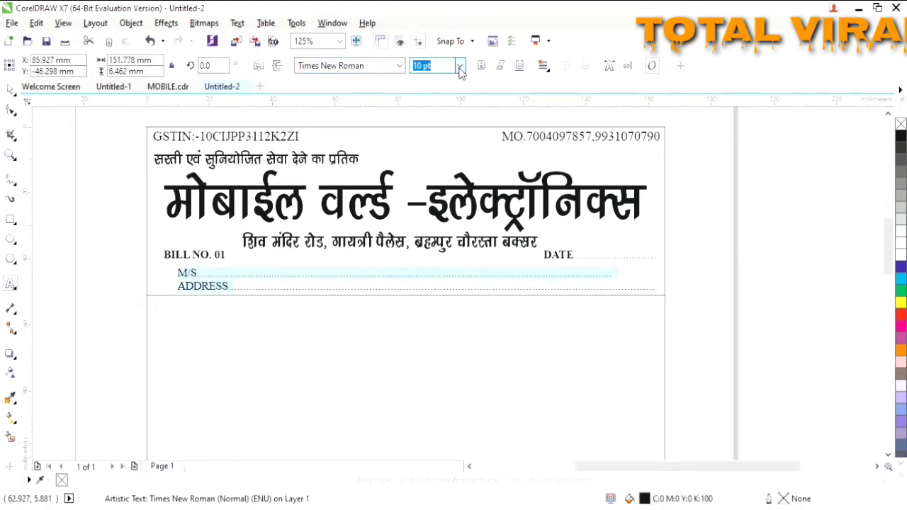
{"action": "left_click", "coordinate": [429, 157]}
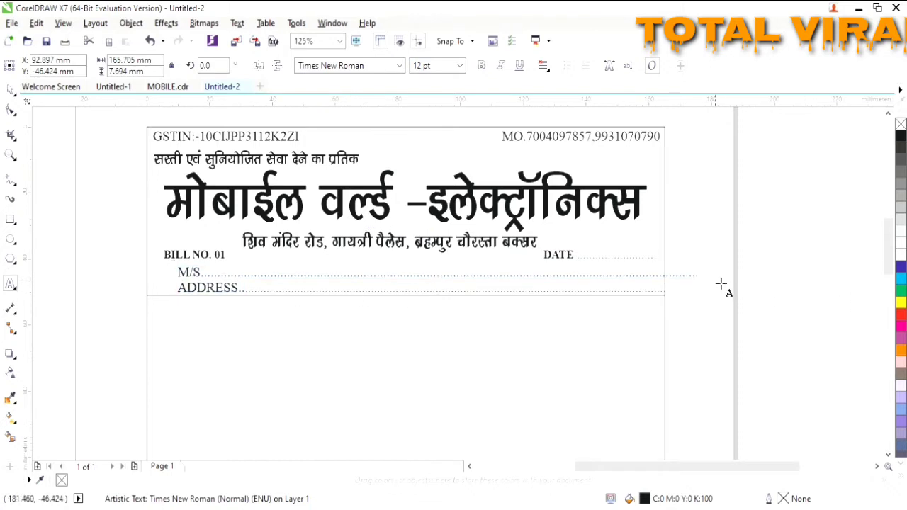
{"action": "left_click", "coordinate": [723, 288]}
{"action": "left_click", "coordinate": [678, 284]}
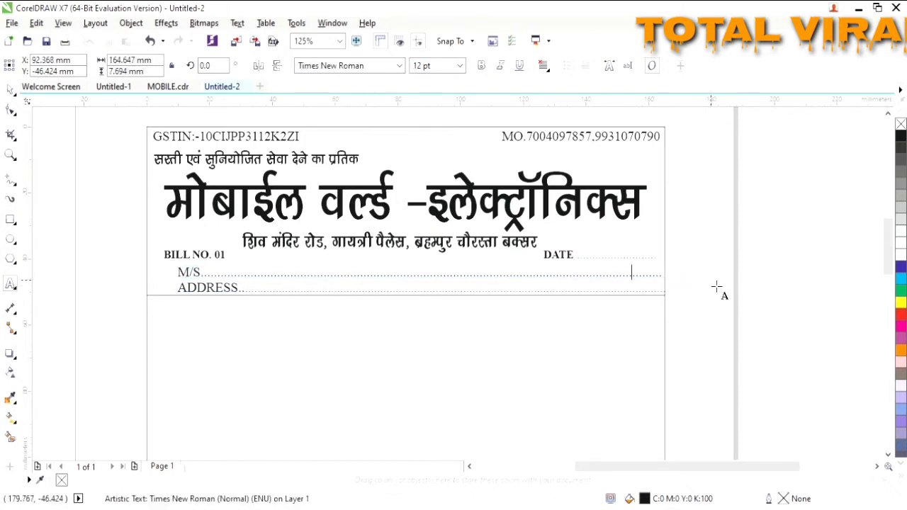
{"action": "left_click", "coordinate": [635, 287]}
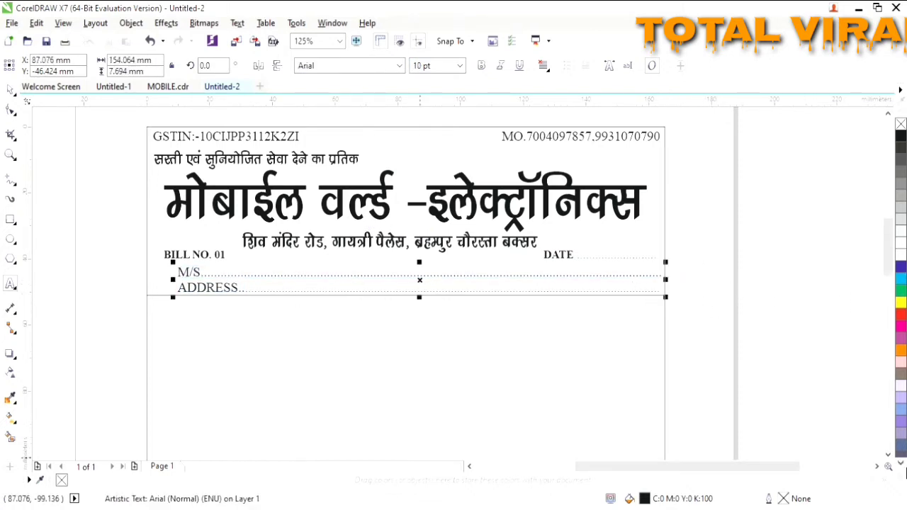
{"action": "left_click", "coordinate": [889, 456]}
{"action": "left_click", "coordinate": [152, 224]}
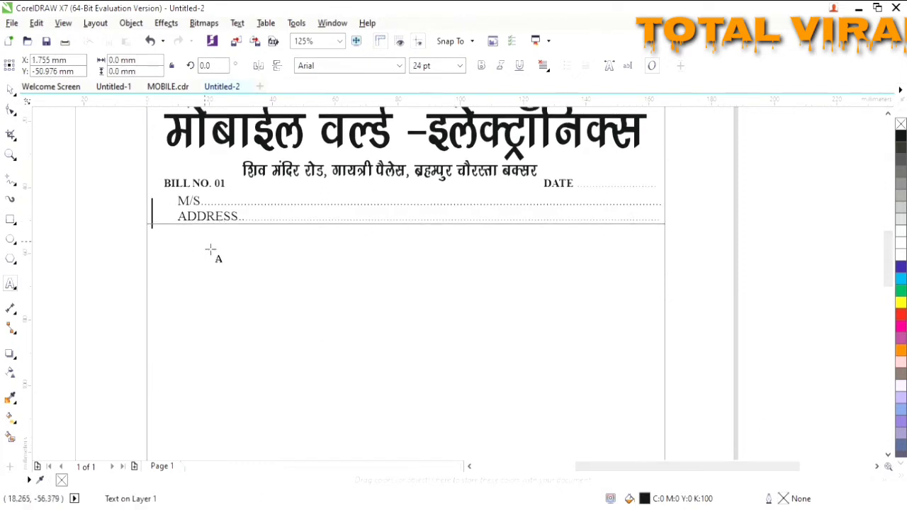
- Zoom in on the bill header and select the divider line under ADDRESS
{"action": "left_click", "coordinate": [10, 90]}
{"action": "left_click", "coordinate": [147, 245]}
{"action": "key", "text": "F3"}
{"action": "left_click", "coordinate": [888, 455]}
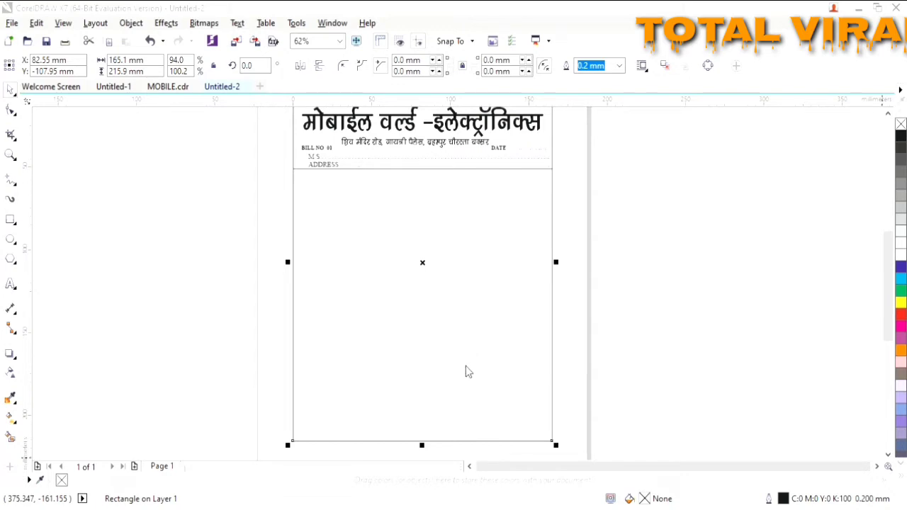
{"action": "scroll", "coordinate": [435, 258], "scroll_direction": "up", "scroll_amount": 1}
{"action": "left_click", "coordinate": [888, 114]}
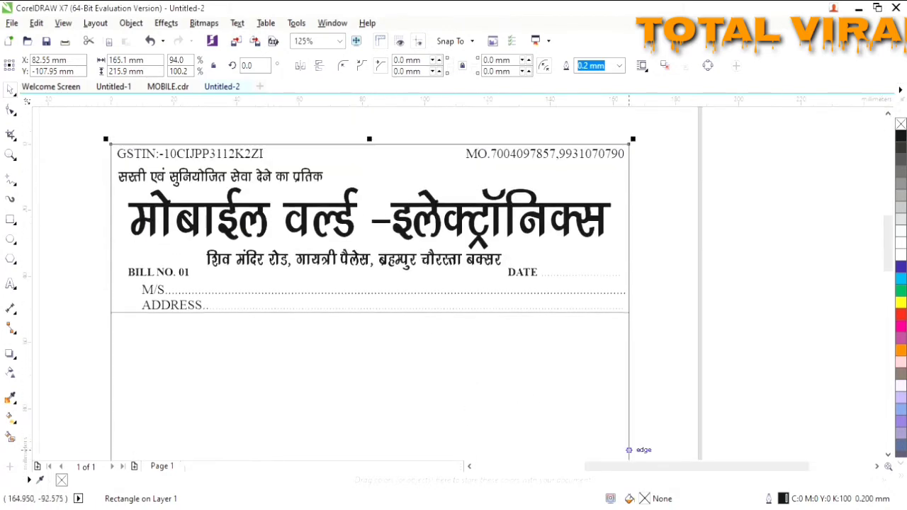
{"action": "left_click", "coordinate": [135, 316]}
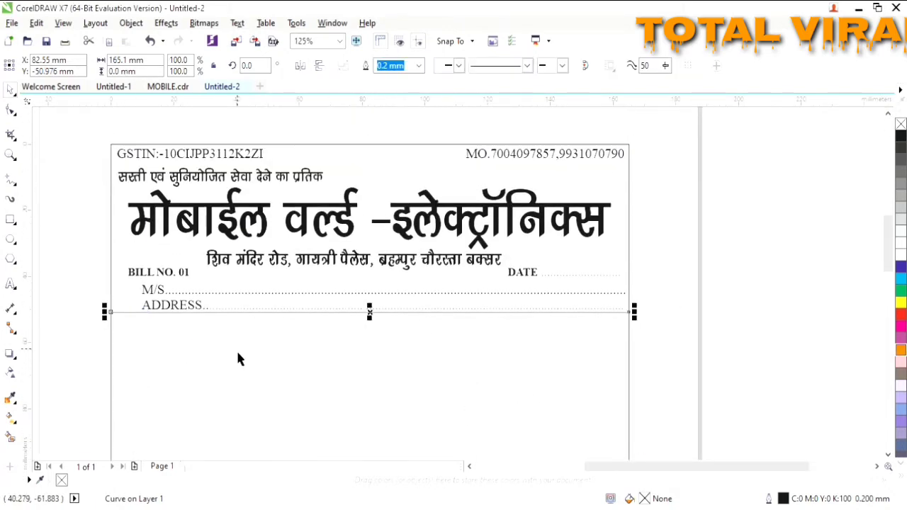
{"action": "scroll", "coordinate": [64, 324], "scroll_direction": "up", "scroll_amount": 3}
{"action": "scroll", "coordinate": [642, 369], "scroll_direction": "down", "scroll_amount": 2}
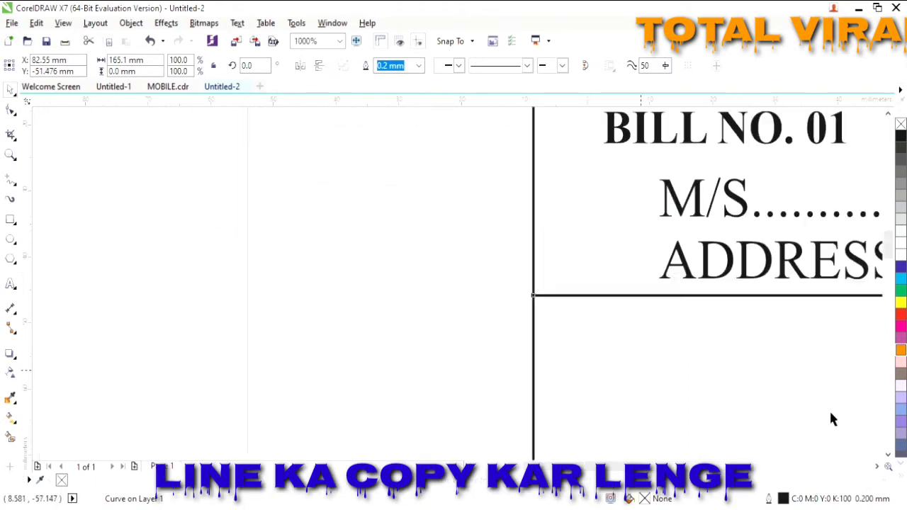
{"action": "left_click", "coordinate": [877, 466]}
{"action": "left_click", "coordinate": [339, 42]}
{"action": "left_click", "coordinate": [316, 77]}
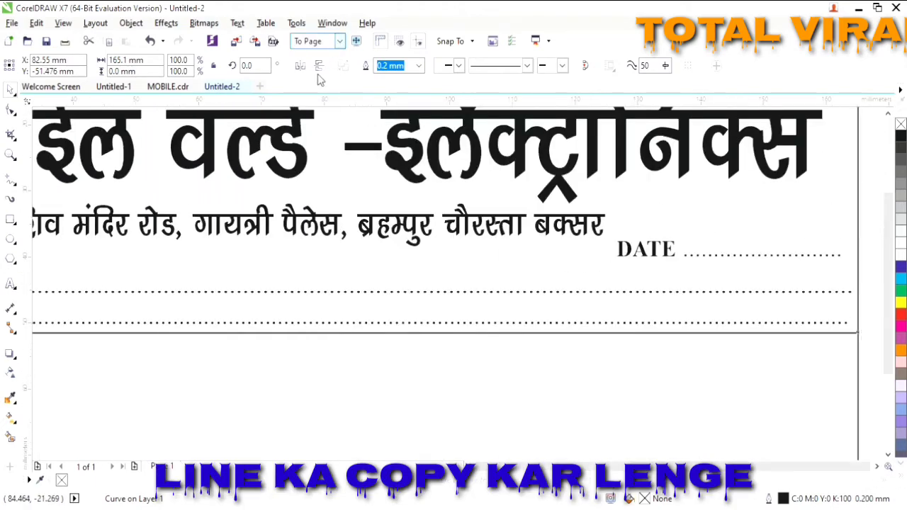
{"action": "scroll", "coordinate": [447, 239], "scroll_direction": "up", "scroll_amount": 2}
- Drop two copies of the ADDRESS divider lower down to bound the heading row
{"action": "key", "text": "Down"}
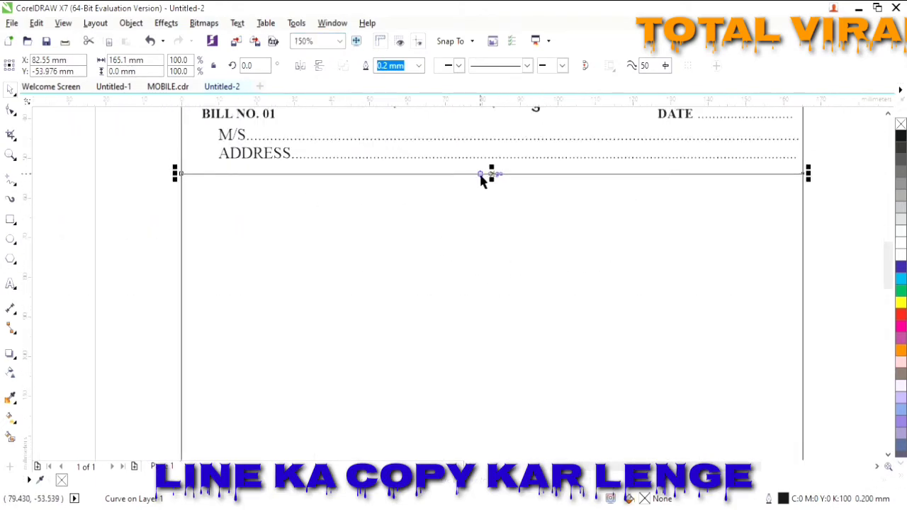
{"action": "left_click", "coordinate": [483, 174]}
{"action": "left_click_drag", "start_coordinate": [639, 298], "coordinate": [632, 286]}
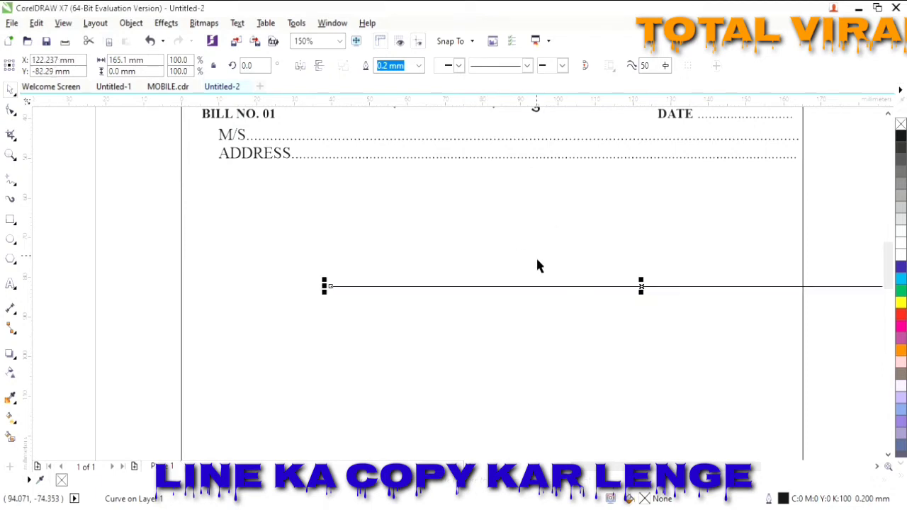
{"action": "key", "text": "ctrl+z"}
{"action": "left_click_drag", "start_coordinate": [495, 177], "coordinate": [519, 321]}
{"action": "right_click", "coordinate": [502, 217]}
{"action": "right_click", "coordinate": [519, 320]}
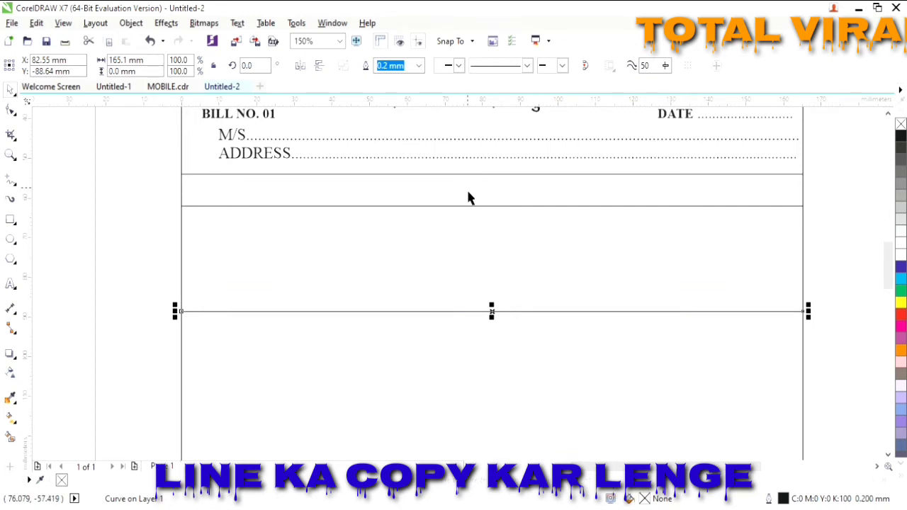
{"action": "left_click", "coordinate": [466, 187]}
- Draw a black-filled bar between the lines below ADDRESS
{"action": "left_click", "coordinate": [11, 219]}
{"action": "left_click_drag", "start_coordinate": [182, 183], "coordinate": [805, 207]}
{"action": "left_click", "coordinate": [901, 136]}
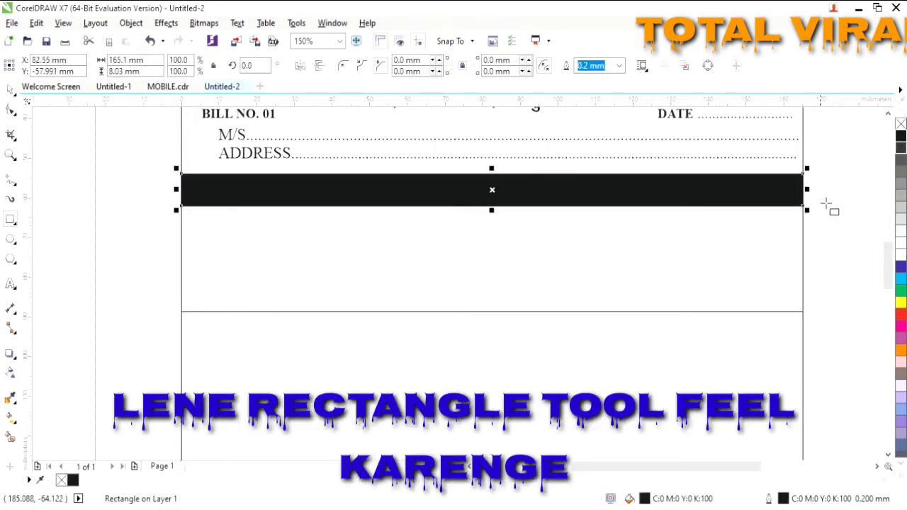
- Add a white 10 pt S.NO title at the left of the black bar
{"action": "left_click", "coordinate": [11, 283]}
{"action": "left_click", "coordinate": [203, 190]}
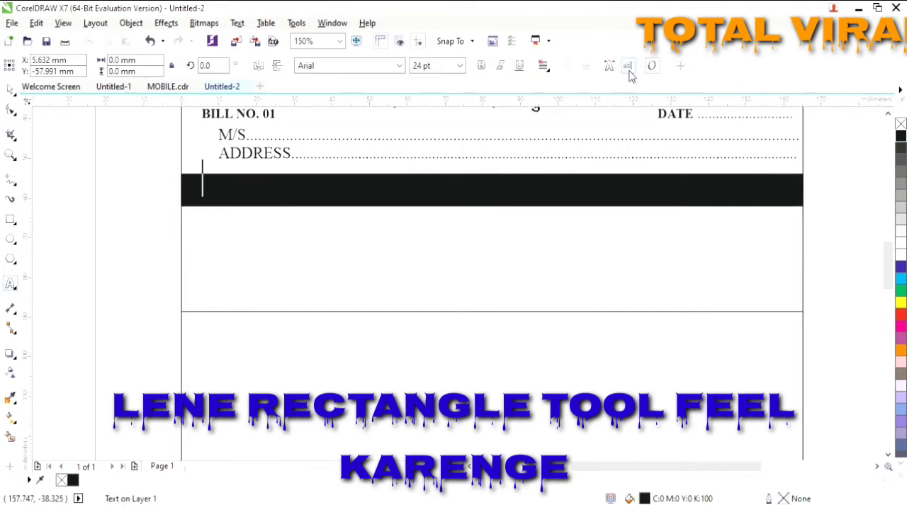
{"action": "left_click", "coordinate": [460, 67]}
{"action": "left_click", "coordinate": [454, 119]}
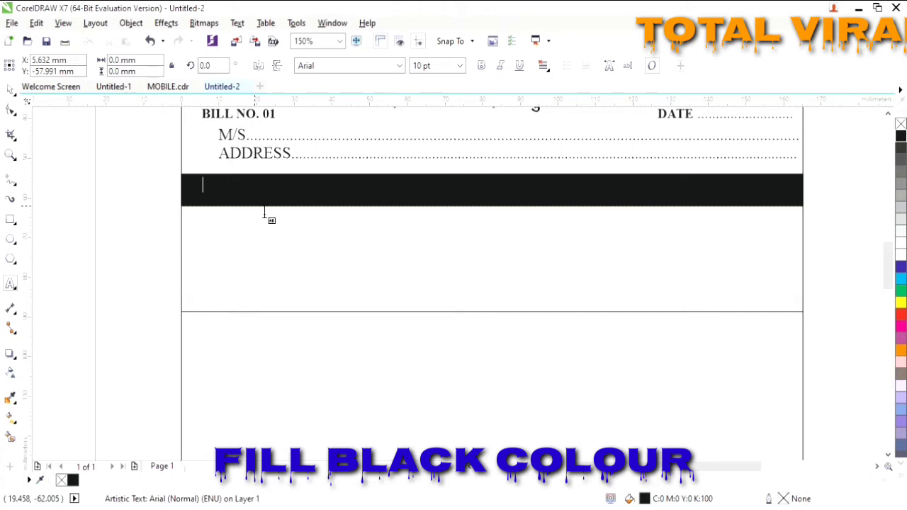
{"action": "type", "text": "S"}
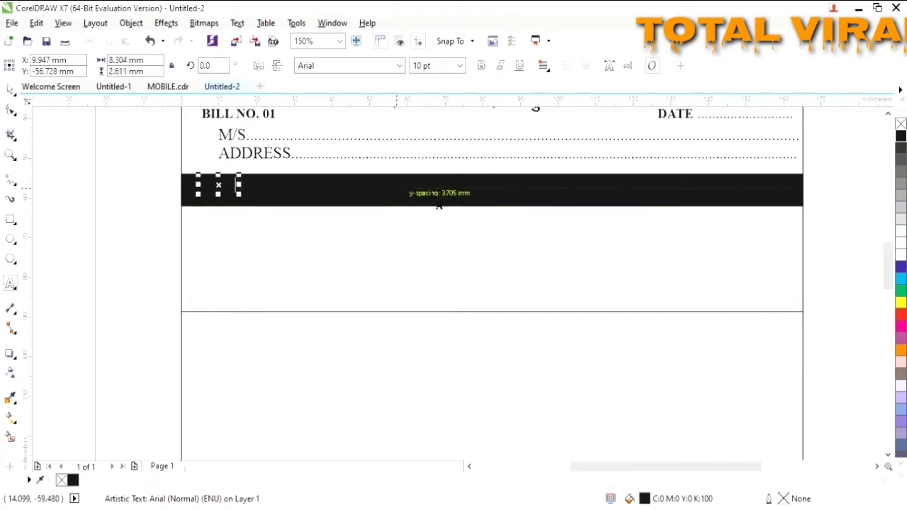
{"action": "left_click_drag", "start_coordinate": [241, 190], "coordinate": [199, 191]}
{"action": "left_click", "coordinate": [901, 254]}
{"action": "left_click", "coordinate": [235, 190]}
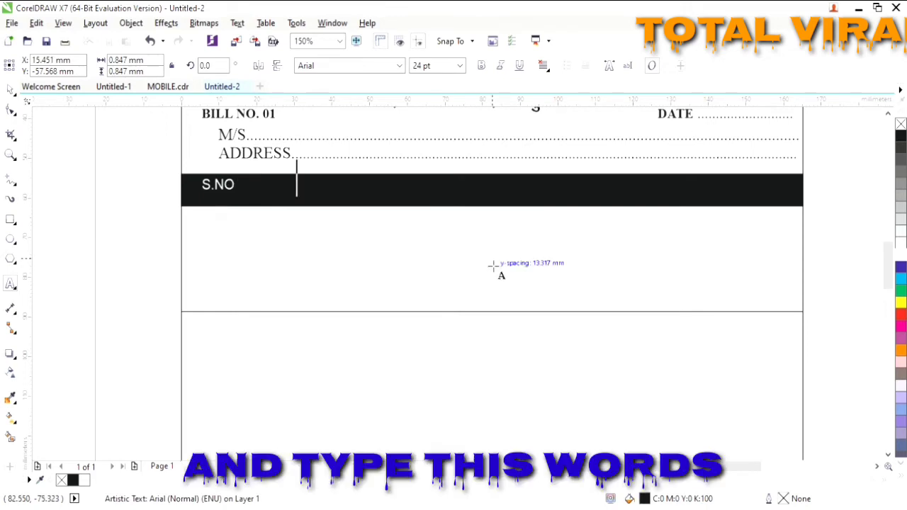
{"action": "key", "text": "ctrl+z"}
{"action": "key", "text": "ctrl+space"}
{"action": "double_click", "coordinate": [232, 190]}
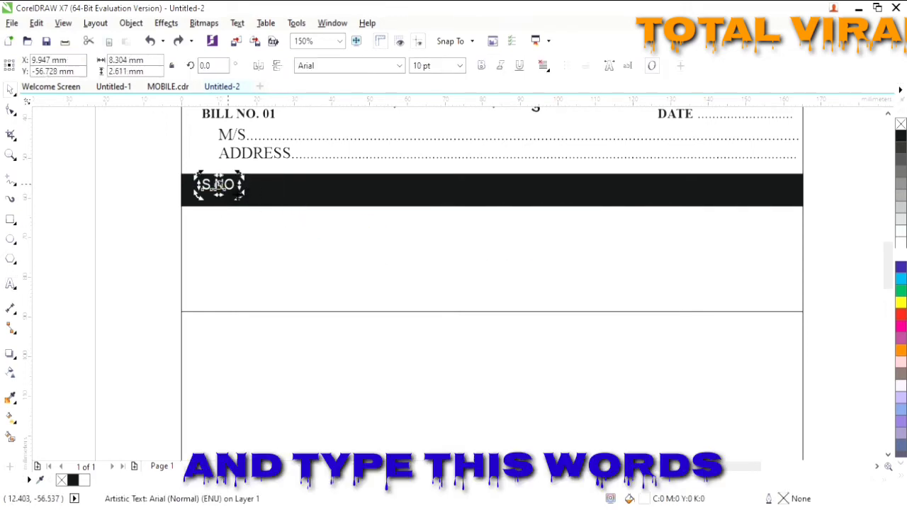
{"action": "left_click", "coordinate": [232, 188]}
- Complete the titles S.NO., PARTICULARS, QTY., RATE and AMOUNT, then select them all
{"action": "scroll", "coordinate": [229, 187], "scroll_direction": "up", "scroll_amount": 2}
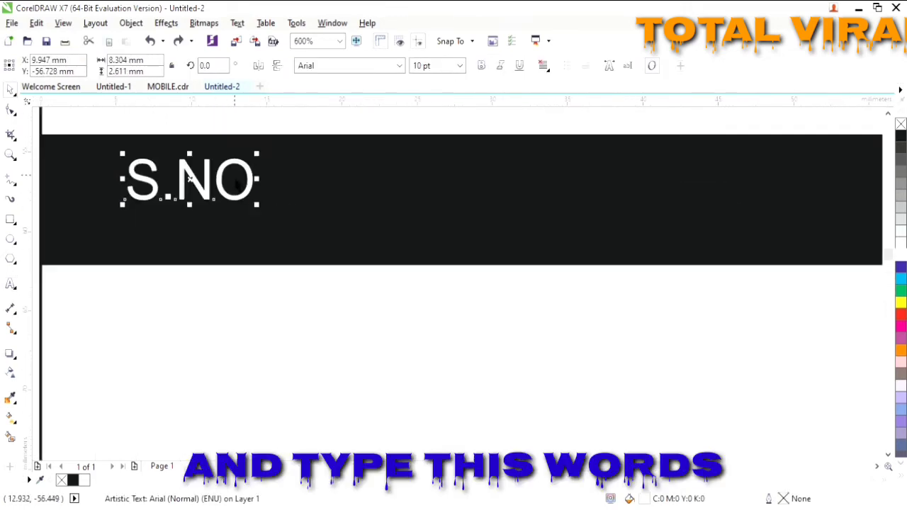
{"action": "double_click", "coordinate": [213, 183]}
{"action": "type", "text": "."}
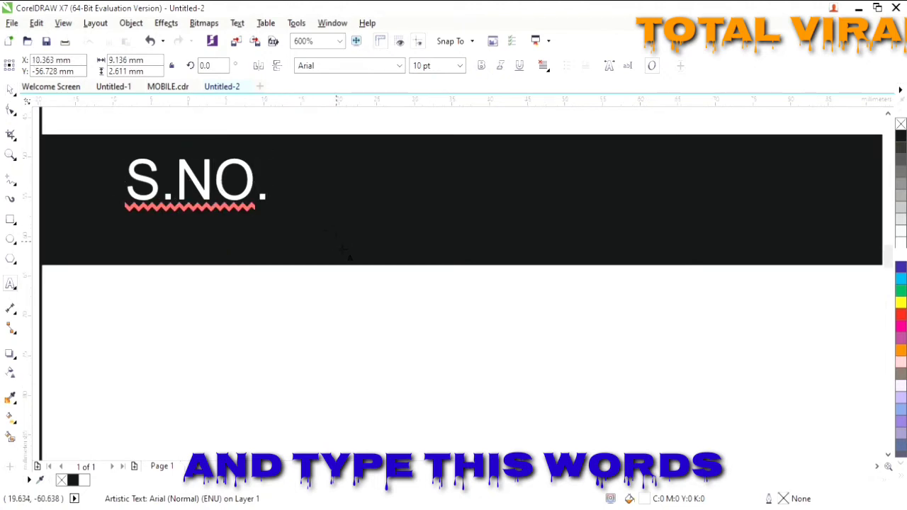
{"action": "scroll", "coordinate": [345, 251], "scroll_direction": "down", "scroll_amount": 1}
{"action": "type", "text": "PAR"}
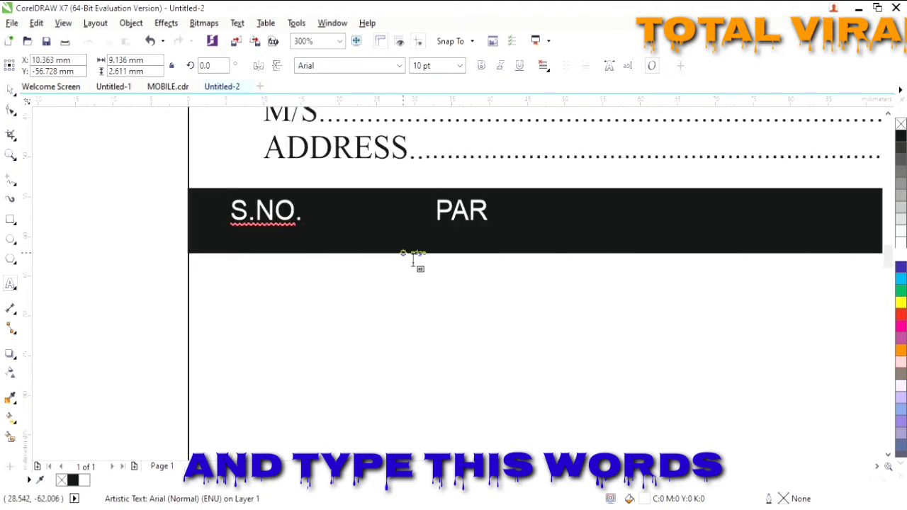
{"action": "type", "text": "TICULARS"}
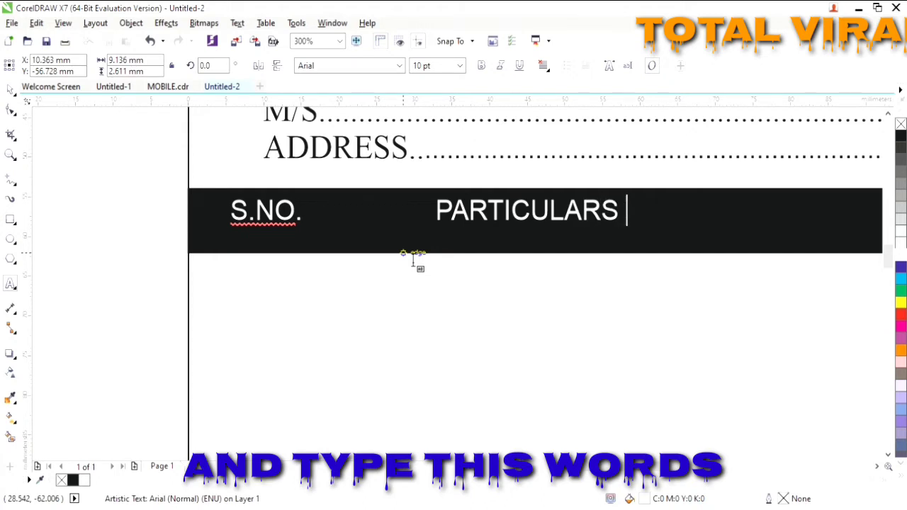
{"action": "key", "text": "F3"}
{"action": "left_click", "coordinate": [877, 466]}
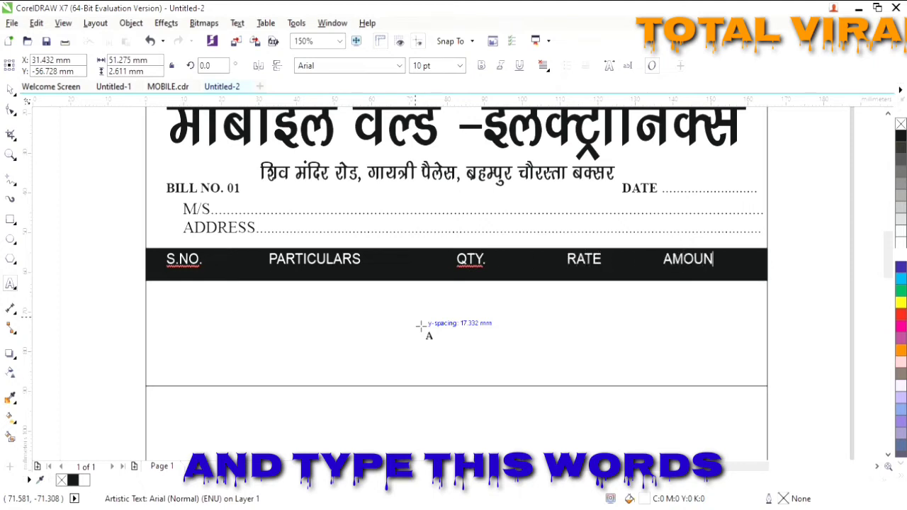
{"action": "left_click", "coordinate": [716, 262]}
{"action": "left_click_drag", "start_coordinate": [729, 258], "coordinate": [122, 293]}
- Set the column titles to Times New Roman at 16 pt
{"action": "left_click", "coordinate": [366, 69]}
{"action": "type", "text": "Times New Roman"}
{"action": "key", "text": "Return"}
{"action": "left_click", "coordinate": [460, 66]}
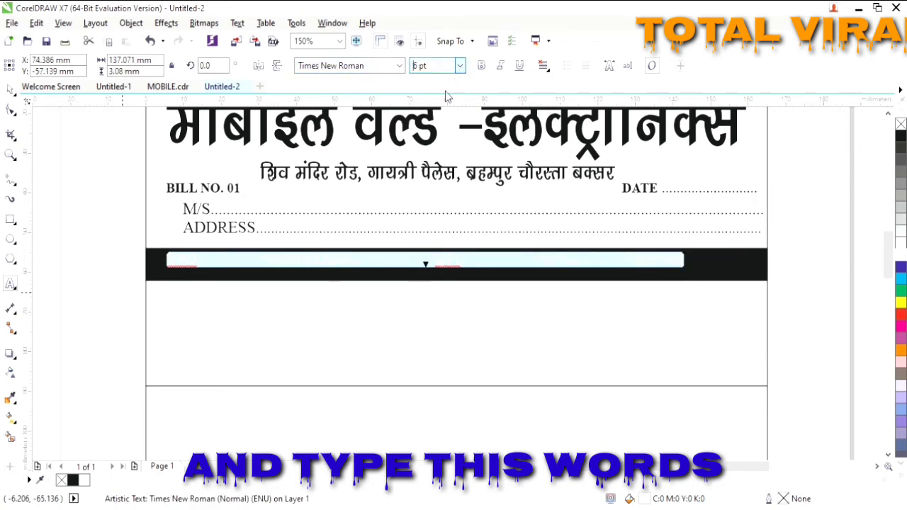
{"action": "key", "text": "Down"}
{"action": "key", "text": "Down"}
{"action": "key", "text": "Down"}
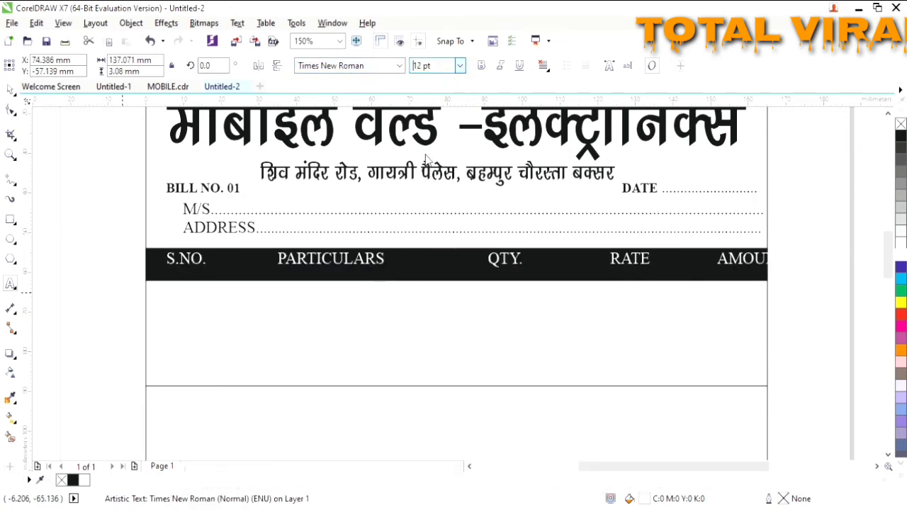
{"action": "key", "text": "Up"}
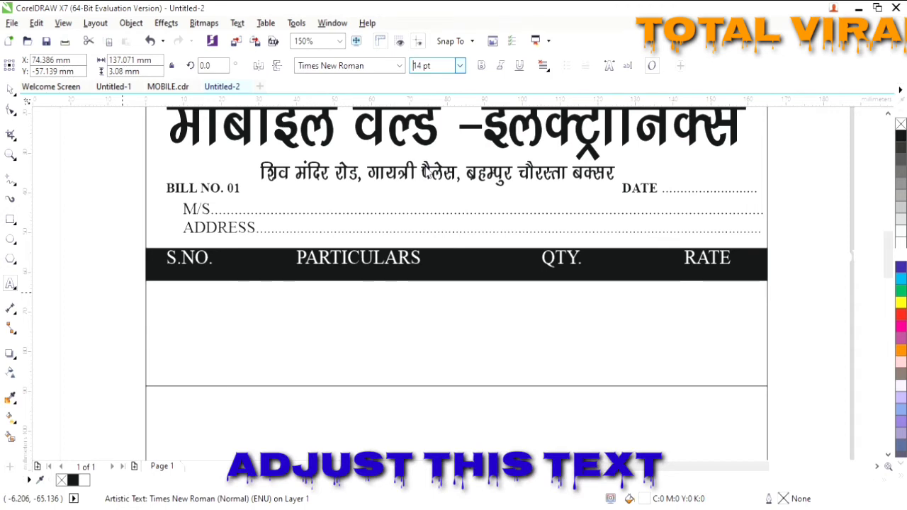
{"action": "left_click", "coordinate": [429, 177]}
- Move and stretch the titles row to span the black bar, then raise a line copy
{"action": "left_click_drag", "start_coordinate": [581, 260], "coordinate": [324, 265]}
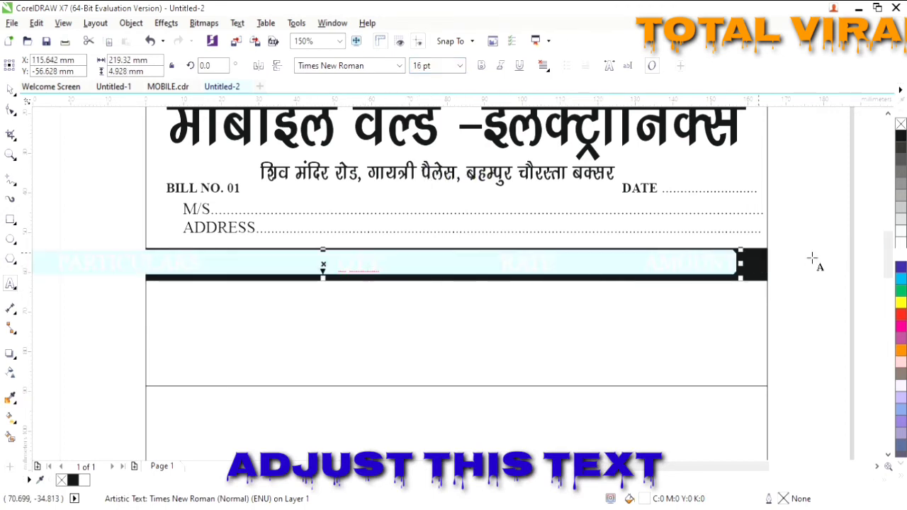
{"action": "left_click_drag", "start_coordinate": [742, 272], "coordinate": [609, 272]}
{"action": "left_click_drag", "start_coordinate": [260, 265], "coordinate": [515, 274]}
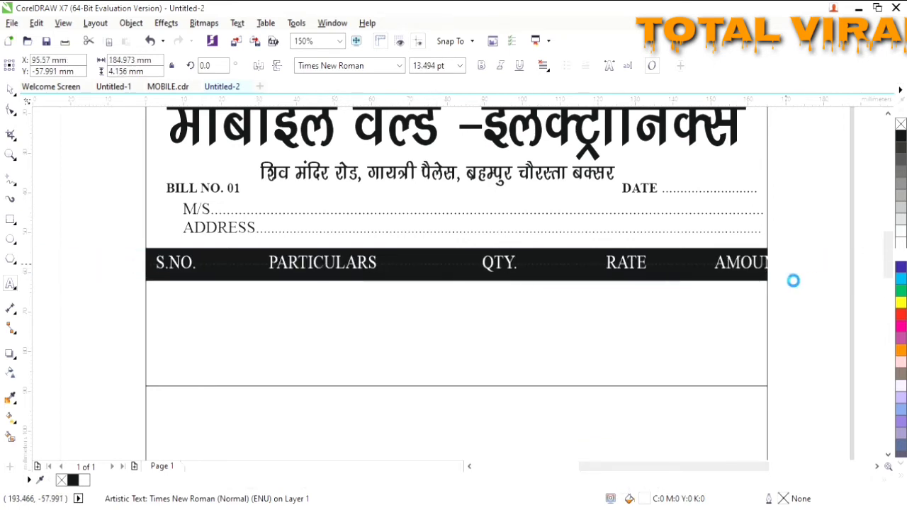
{"action": "left_click_drag", "start_coordinate": [794, 280], "coordinate": [770, 281]}
{"action": "left_click", "coordinate": [557, 298]}
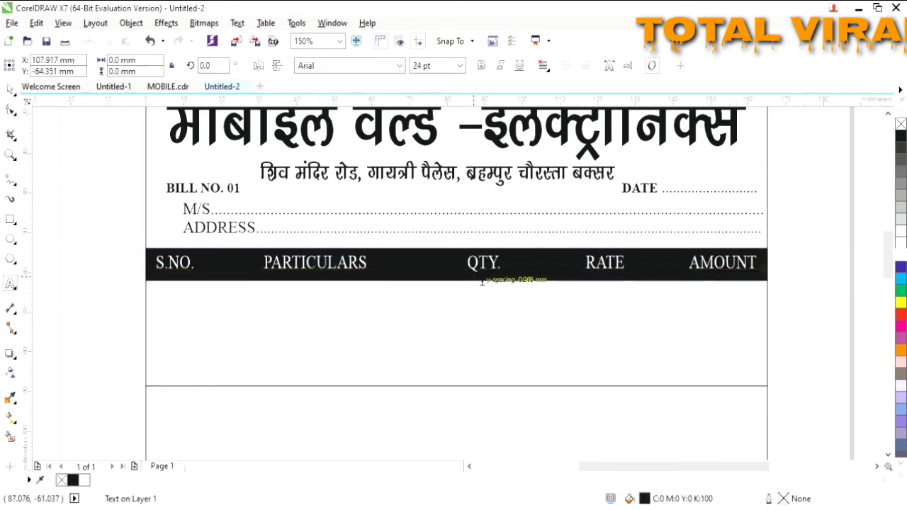
{"action": "left_click", "coordinate": [478, 266]}
{"action": "left_click_drag", "start_coordinate": [466, 285], "coordinate": [467, 291]}
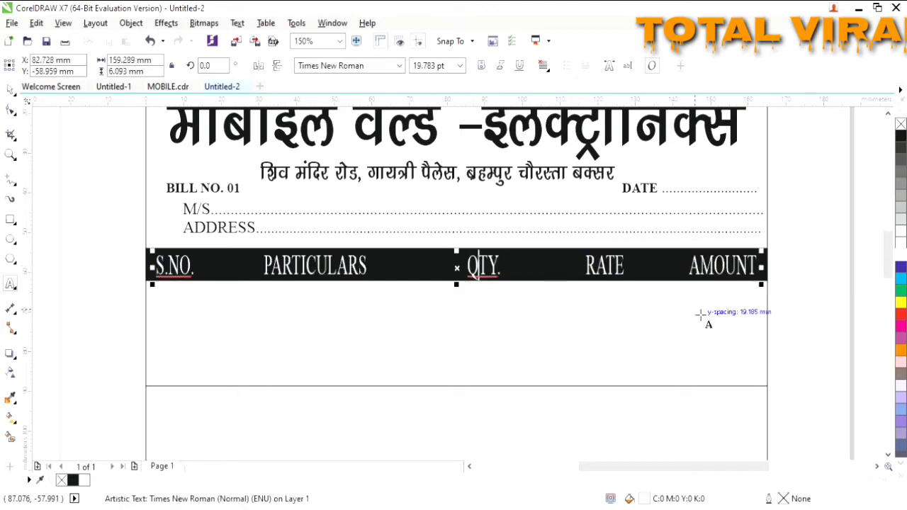
{"action": "left_click", "coordinate": [545, 278]}
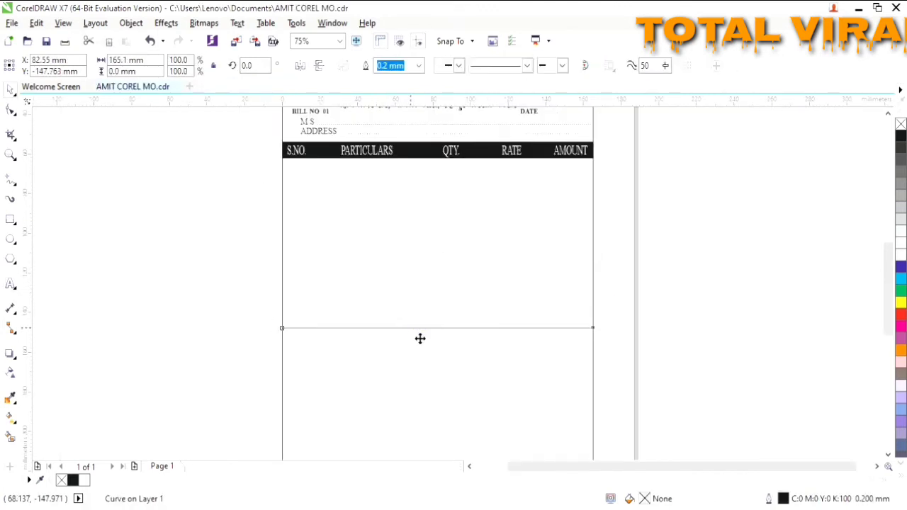
{"action": "left_click_drag", "start_coordinate": [420, 339], "coordinate": [419, 301]}
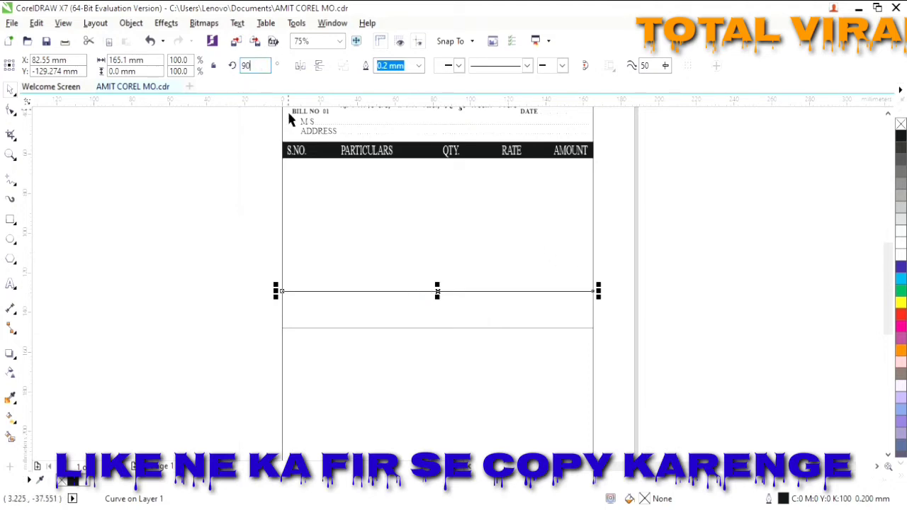
- Turn the copied line vertical, place it after S.NO., and trim it to the horizontal line
{"action": "key", "text": "Return"}
{"action": "left_click_drag", "start_coordinate": [440, 324], "coordinate": [325, 275]}
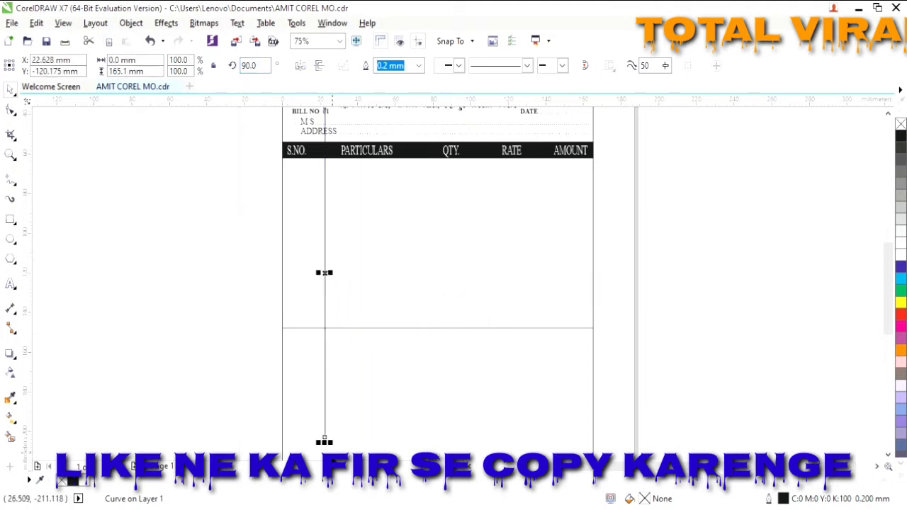
{"action": "left_click_drag", "start_coordinate": [324, 442], "coordinate": [324, 326]}
{"action": "left_click_drag", "start_coordinate": [325, 247], "coordinate": [312, 286]}
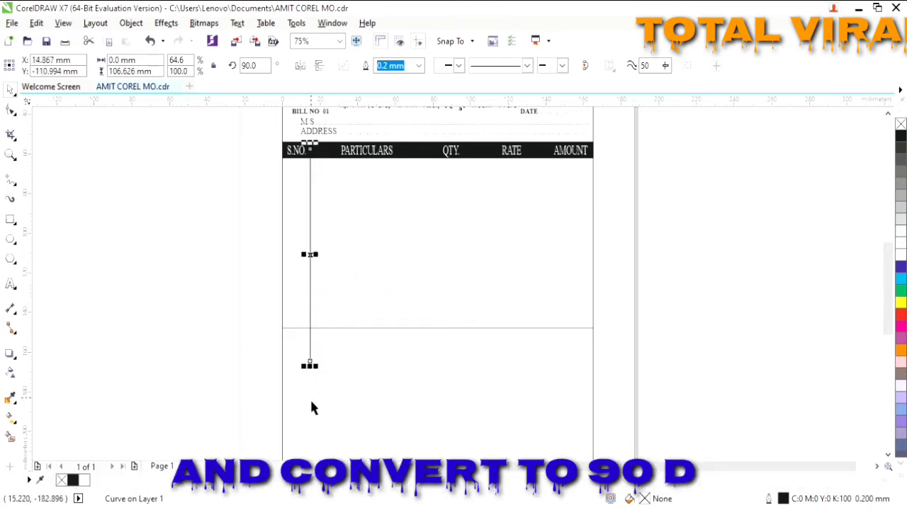
{"action": "scroll", "coordinate": [309, 402], "scroll_direction": "up", "scroll_amount": 1}
{"action": "left_click", "coordinate": [888, 114]}
{"action": "left_click", "coordinate": [373, 452]}
{"action": "left_click", "coordinate": [371, 452]}
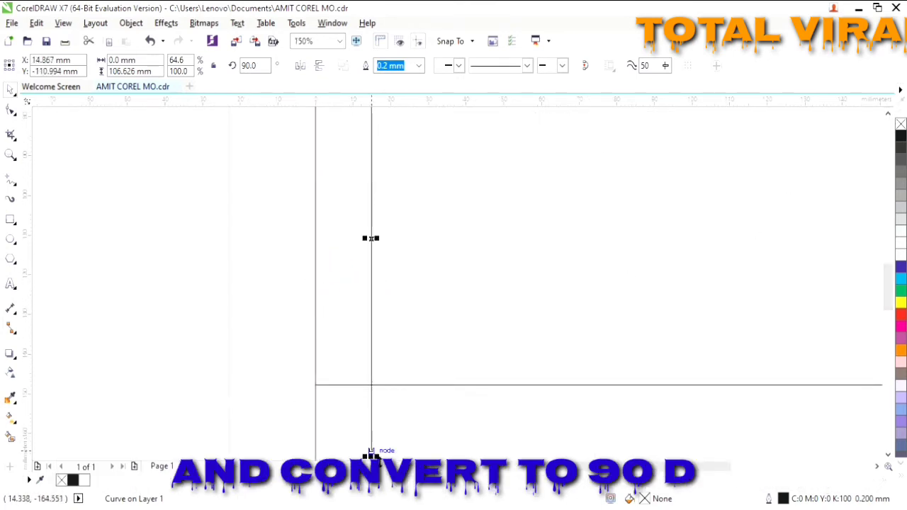
{"action": "left_click_drag", "start_coordinate": [372, 455], "coordinate": [376, 390]}
- Copy the vertical divider across to separate the remaining columns beside QTY
{"action": "scroll", "coordinate": [375, 366], "scroll_direction": "up", "scroll_amount": 2}
{"action": "left_click", "coordinate": [419, 401]}
{"action": "scroll", "coordinate": [400, 388], "scroll_direction": "down", "scroll_amount": 1}
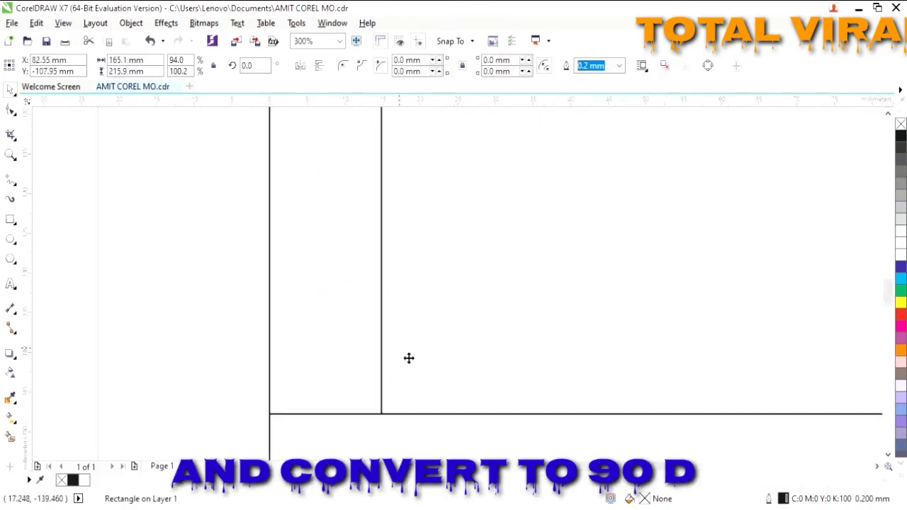
{"action": "scroll", "coordinate": [409, 358], "scroll_direction": "down", "scroll_amount": 1}
{"action": "scroll", "coordinate": [610, 239], "scroll_direction": "up", "scroll_amount": 2}
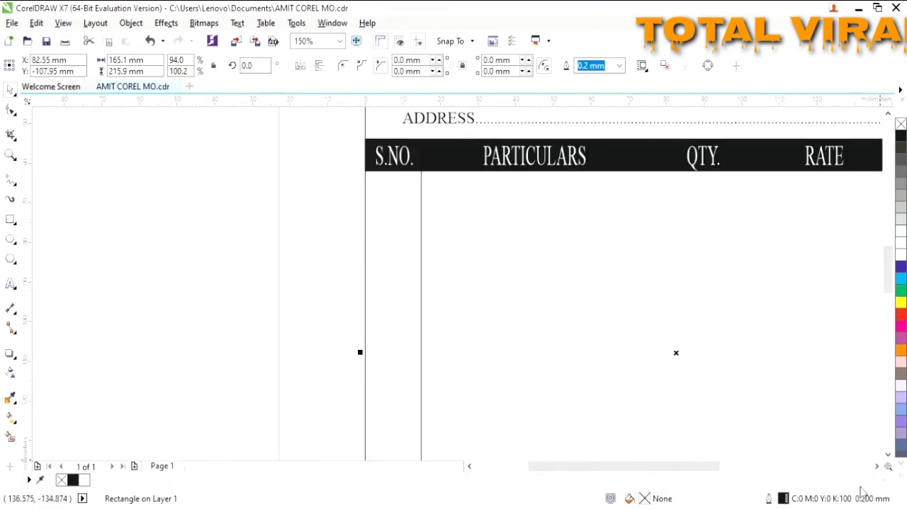
{"action": "left_click", "coordinate": [878, 467]}
{"action": "left_click", "coordinate": [878, 468]}
{"action": "scroll", "coordinate": [668, 405], "scroll_direction": "down", "scroll_amount": 1}
{"action": "left_click", "coordinate": [877, 468]}
{"action": "left_click", "coordinate": [878, 468]}
{"action": "left_click", "coordinate": [878, 468]}
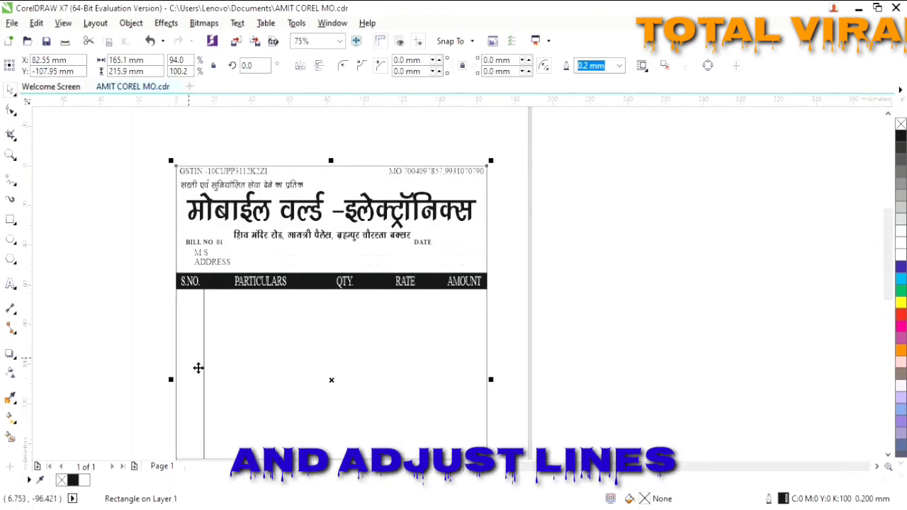
{"action": "left_click_drag", "start_coordinate": [199, 368], "coordinate": [432, 387]}
{"action": "scroll", "coordinate": [760, 452], "scroll_direction": "down", "scroll_amount": 3}
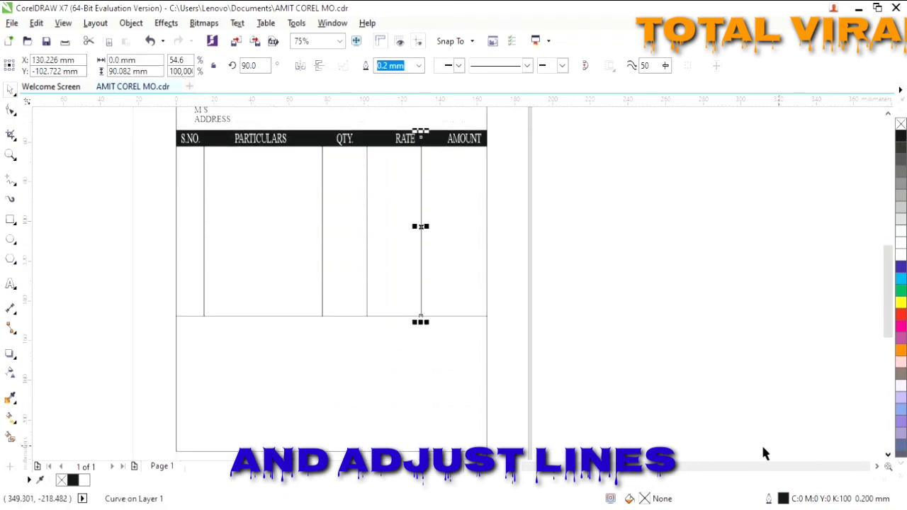
- Drop two copies of the horizontal line below the table
{"action": "left_click", "coordinate": [276, 320]}
{"action": "left_click_drag", "start_coordinate": [275, 317], "coordinate": [287, 421]}
{"action": "right_click", "coordinate": [277, 369]}
{"action": "left_click", "coordinate": [282, 370]}
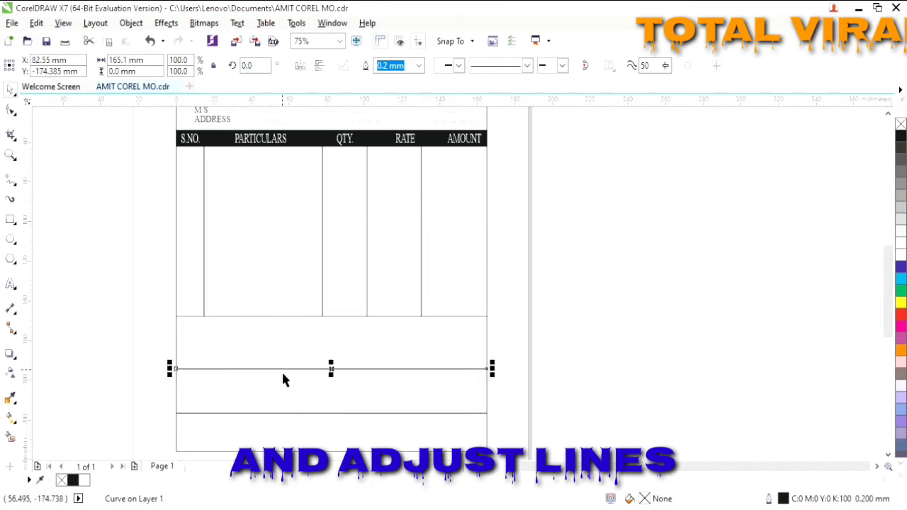
{"action": "left_click", "coordinate": [197, 409]}
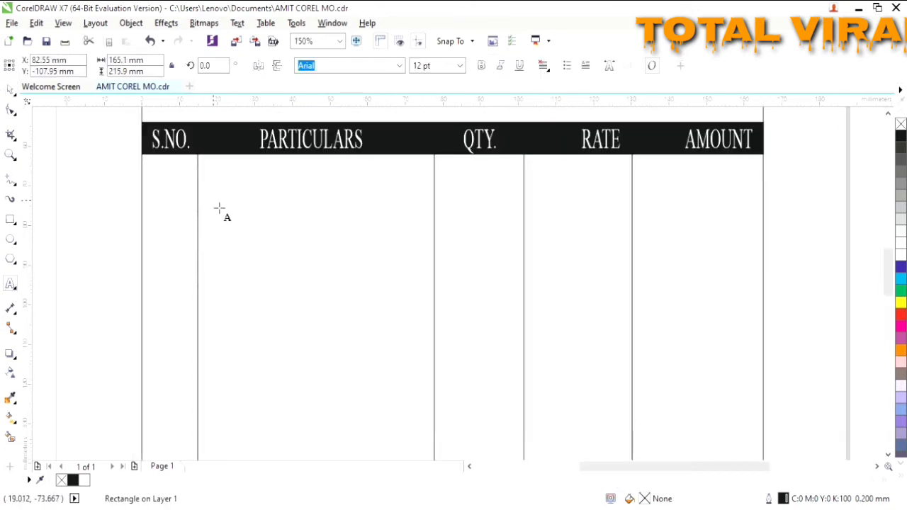
- Type a bold 'BRAND:..........' line in Times New Roman 18 pt under PARTICULARS
{"action": "left_click", "coordinate": [215, 207]}
{"action": "left_click", "coordinate": [460, 66]}
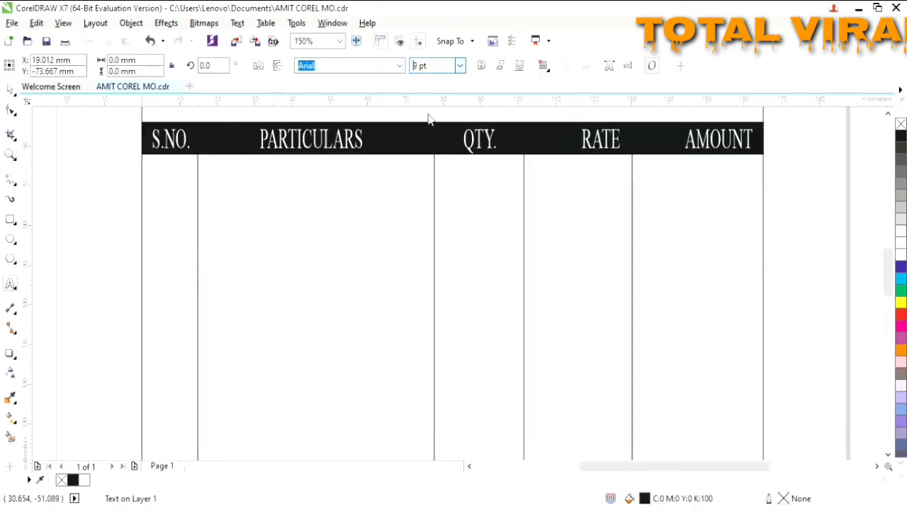
{"action": "left_click", "coordinate": [435, 177]}
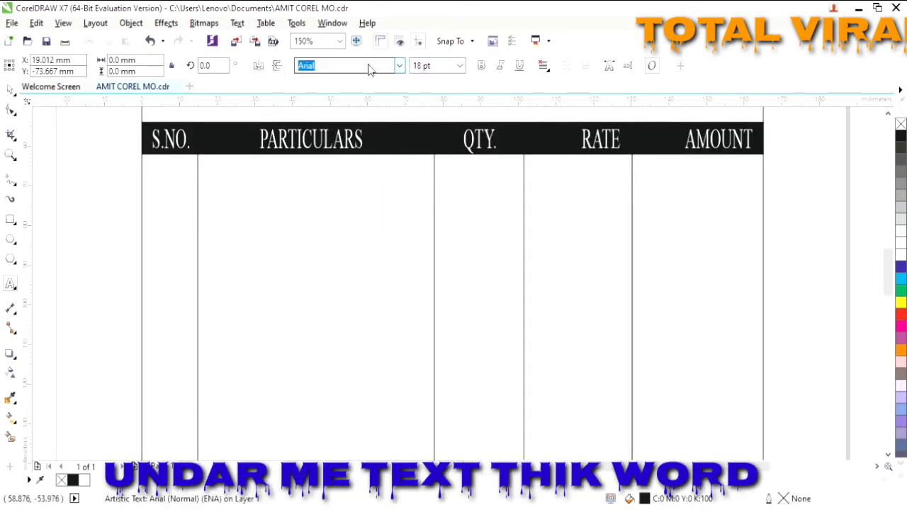
{"action": "left_click", "coordinate": [372, 105]}
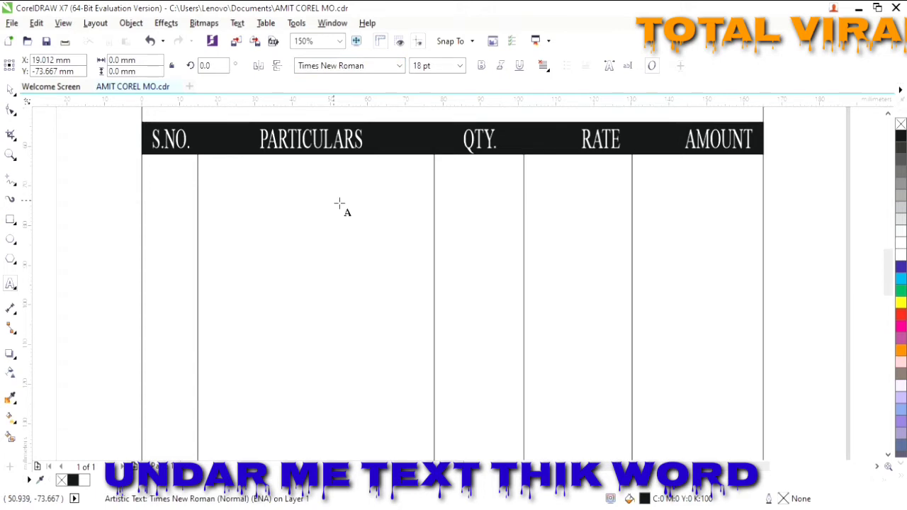
{"action": "type", "text": "brand"}
{"action": "key", "text": "BackSpace"}
{"action": "key", "text": "BackSpace"}
{"action": "key", "text": "BackSpace"}
{"action": "key", "text": "BackSpace"}
{"action": "key", "text": "BackSpace"}
{"action": "type", "text": "BRAND:.."}
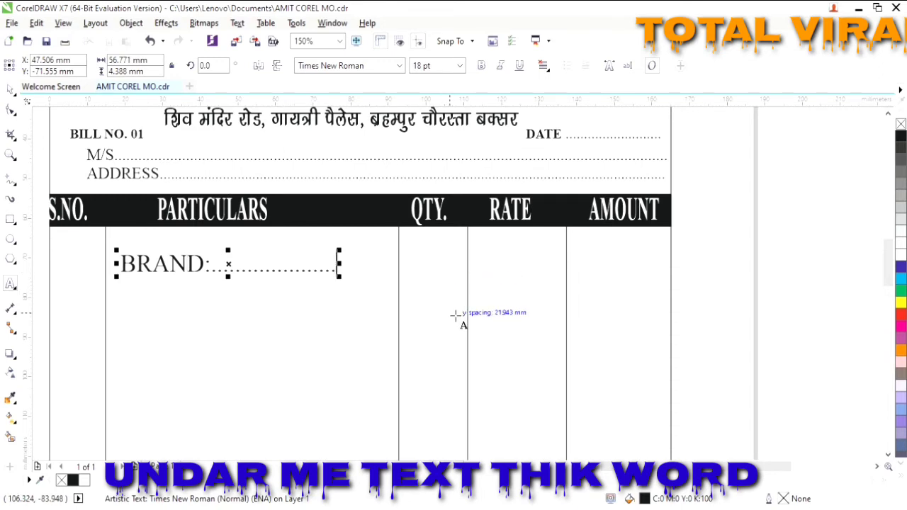
{"action": "type", "text": "........................."}
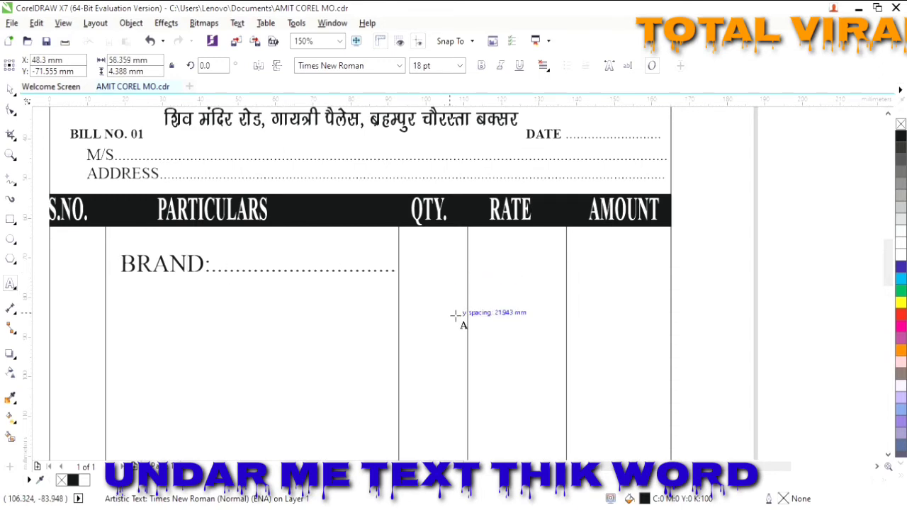
{"action": "left_click_drag", "start_coordinate": [402, 280], "coordinate": [105, 294]}
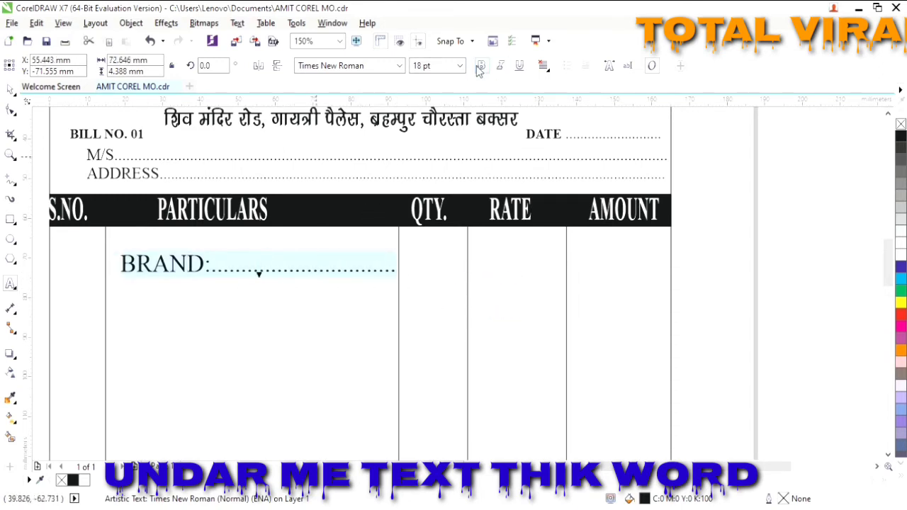
{"action": "left_click", "coordinate": [481, 66]}
{"action": "left_click", "coordinate": [126, 276]}
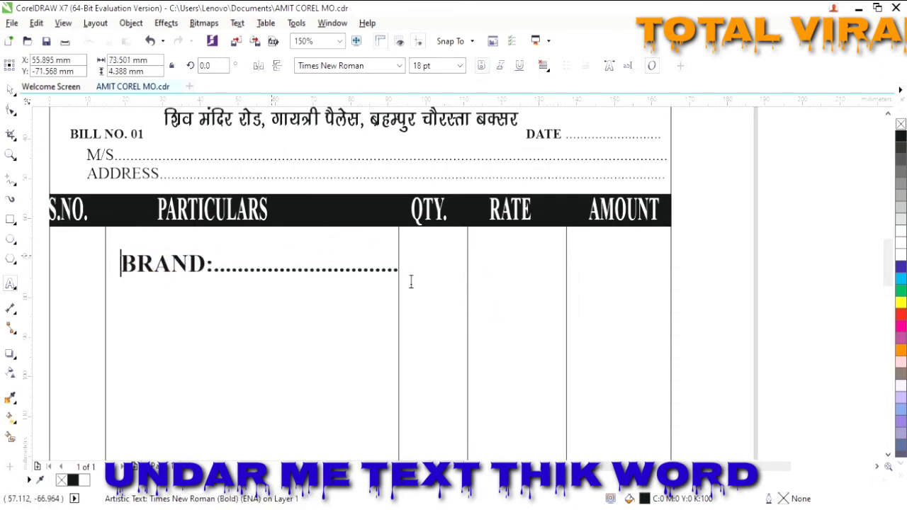
- Add dotted MODEL, IMEI NO, S.I.NO/R.S.N., BATTERY and CHARGER lines and fit the block in the column
{"action": "key", "text": "Return"}
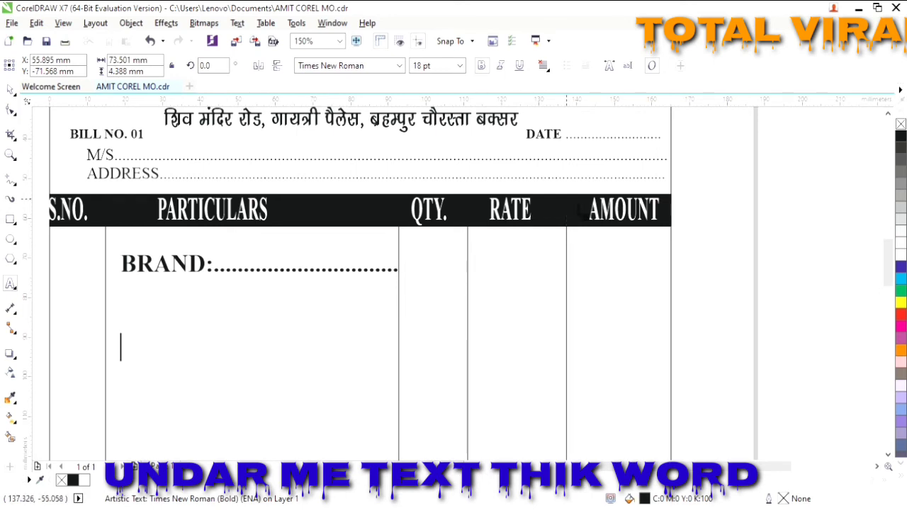
{"action": "type", "text": "MODEL:............................"}
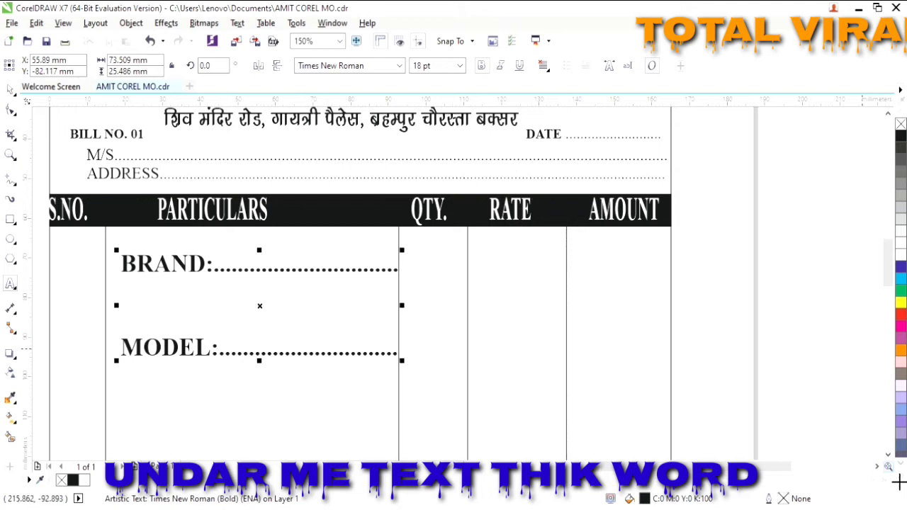
{"action": "scroll", "coordinate": [179, 355], "scroll_direction": "down", "scroll_amount": 2}
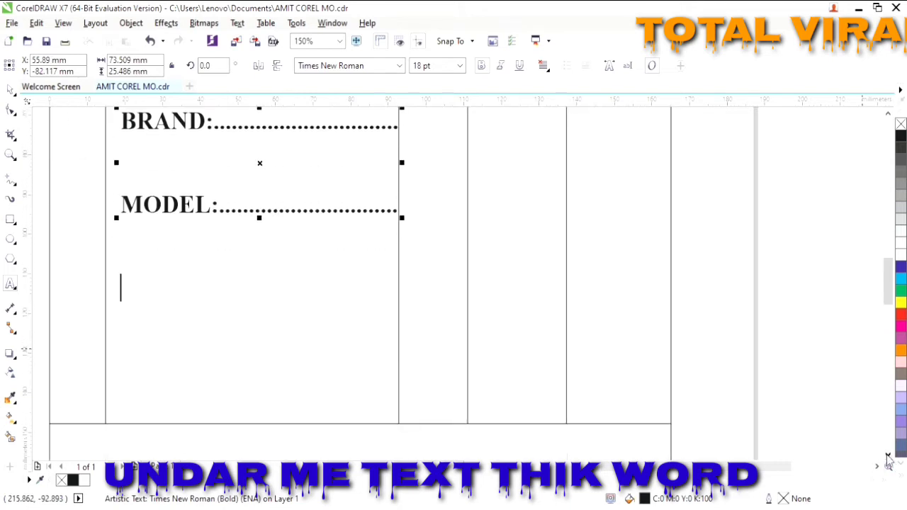
{"action": "type", "text": "IMEI NO."}
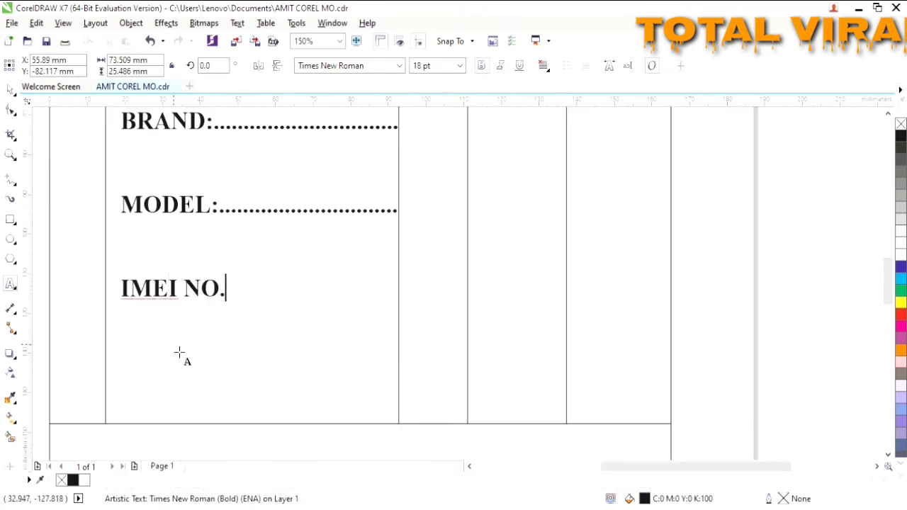
{"action": "type", "text": ".................."}
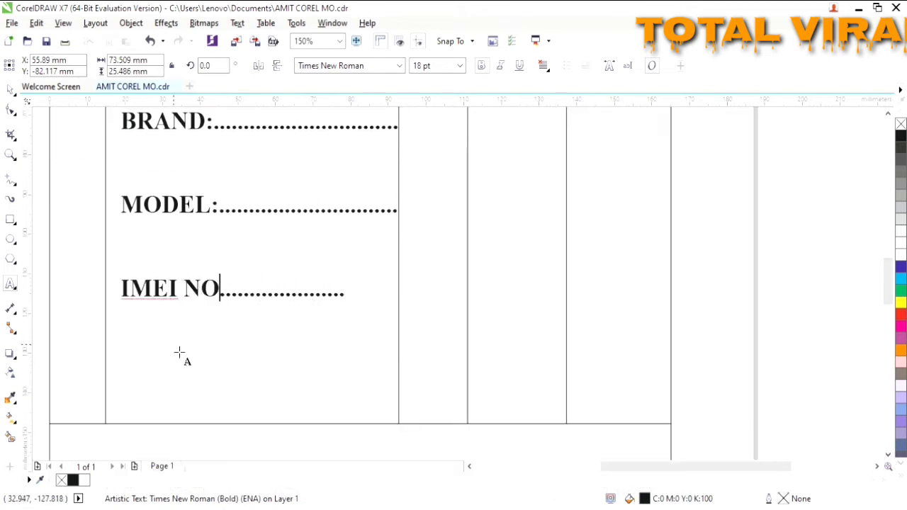
{"action": "type", "text": ":......"}
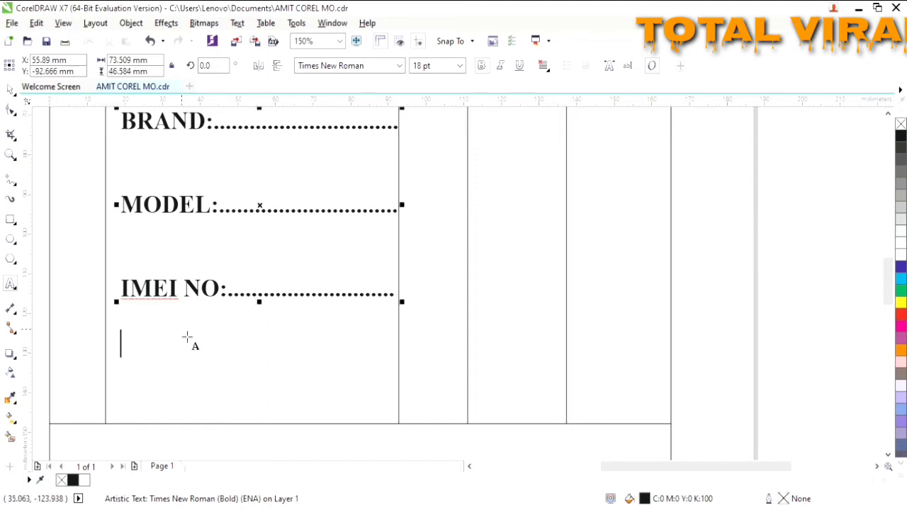
{"action": "type", "text": "S.I."}
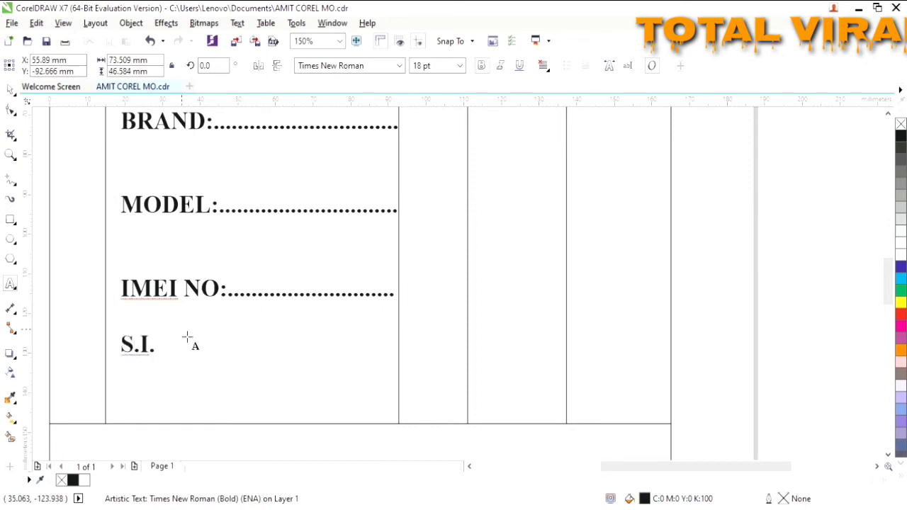
{"action": "type", "text": "NO/R.S.N...................."}
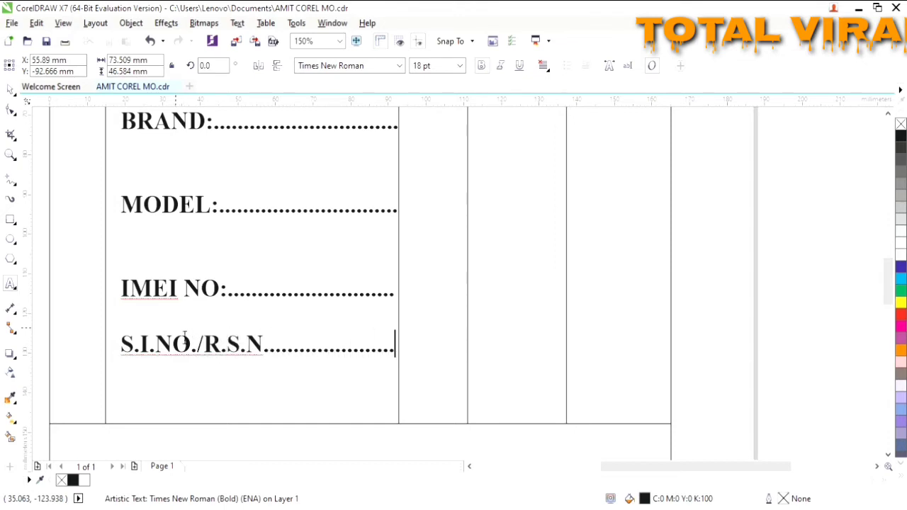
{"action": "key", "text": "Return"}
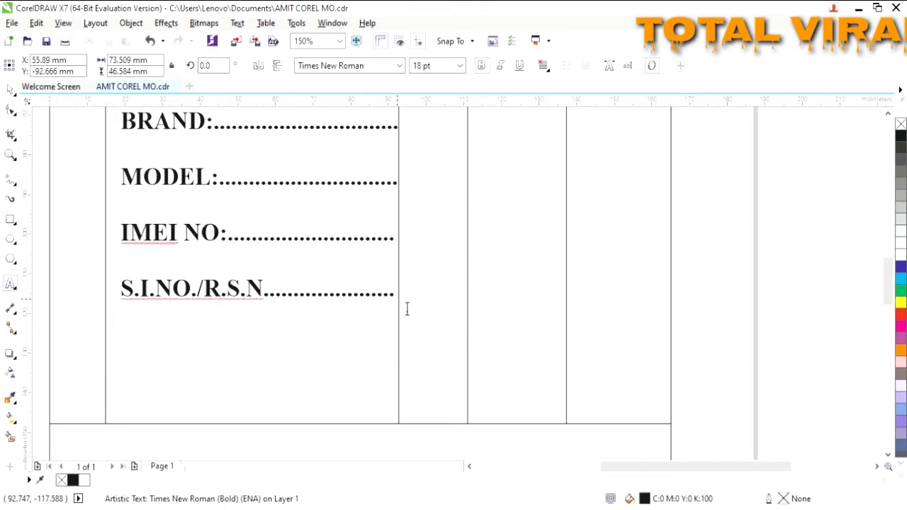
{"action": "type", "text": "BATTERY:"}
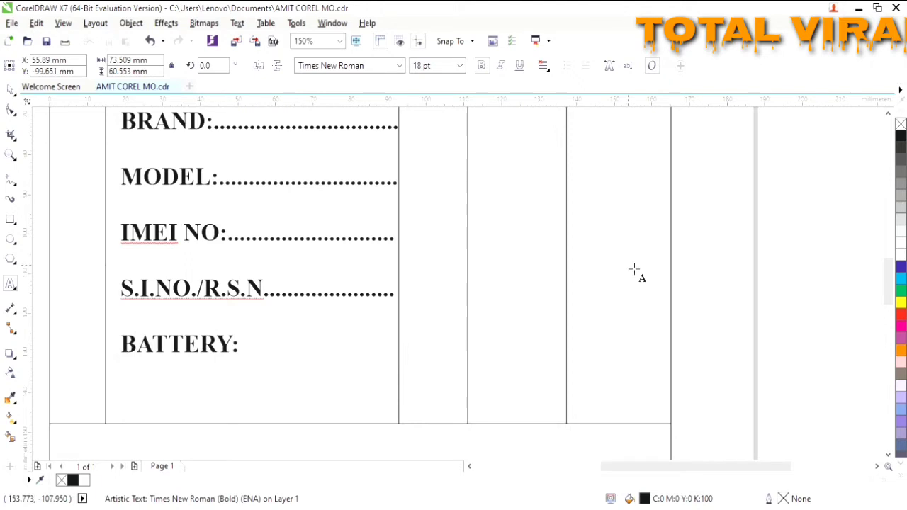
{"action": "type", "text": "...................... CHARGER"}
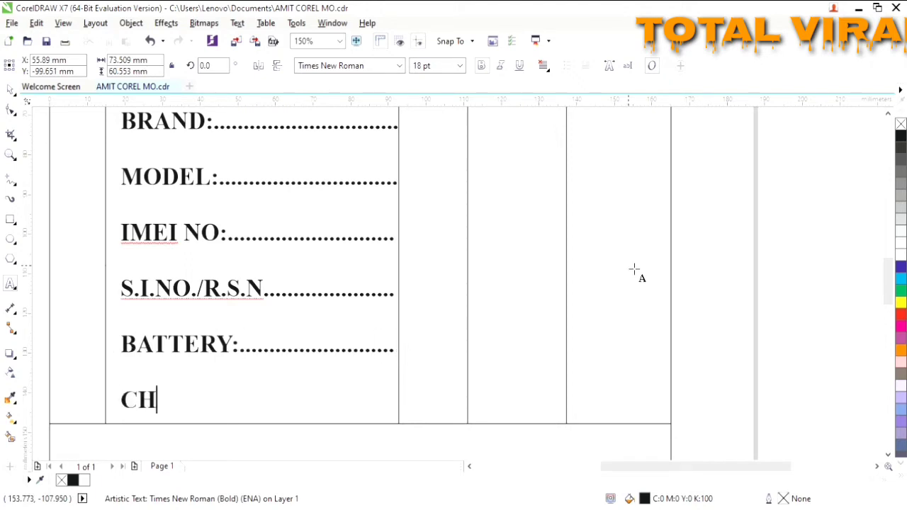
{"action": "scroll", "coordinate": [617, 244], "scroll_direction": "down", "scroll_amount": 2}
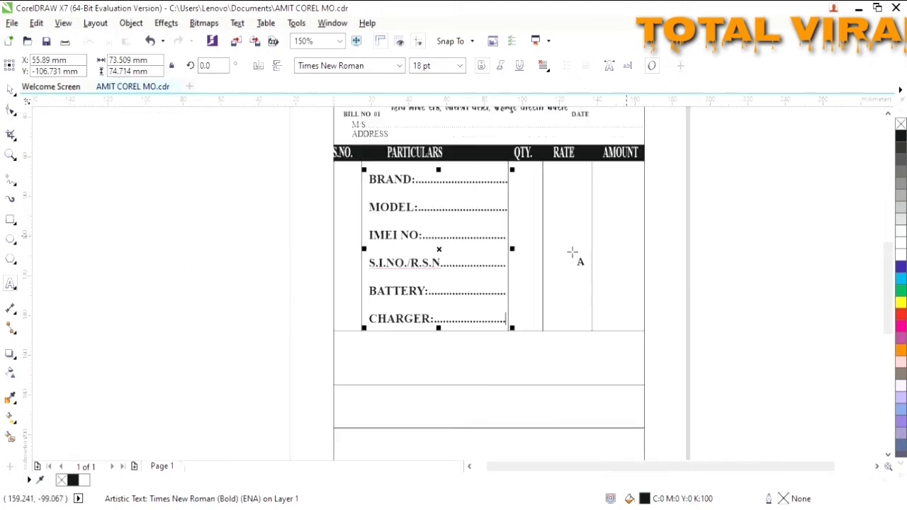
{"action": "mouse_move", "coordinate": [450, 260]}
{"action": "left_mouse_down"}
{"action": "mouse_move", "coordinate": [424, 262]}
{"action": "mouse_move", "coordinate": [446, 260]}
{"action": "left_mouse_up"}
{"action": "key", "text": "F8"}
{"action": "left_click", "coordinate": [429, 357]}
- Move the horizontal line from below the table up into the rows near BATTERY
{"action": "scroll", "coordinate": [484, 418], "scroll_direction": "down", "scroll_amount": 3}
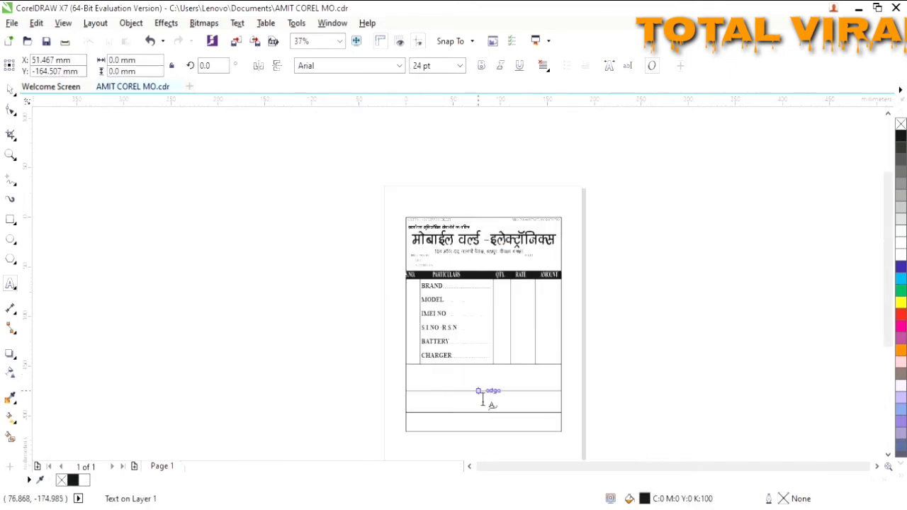
{"action": "scroll", "coordinate": [505, 425], "scroll_direction": "up", "scroll_amount": 3}
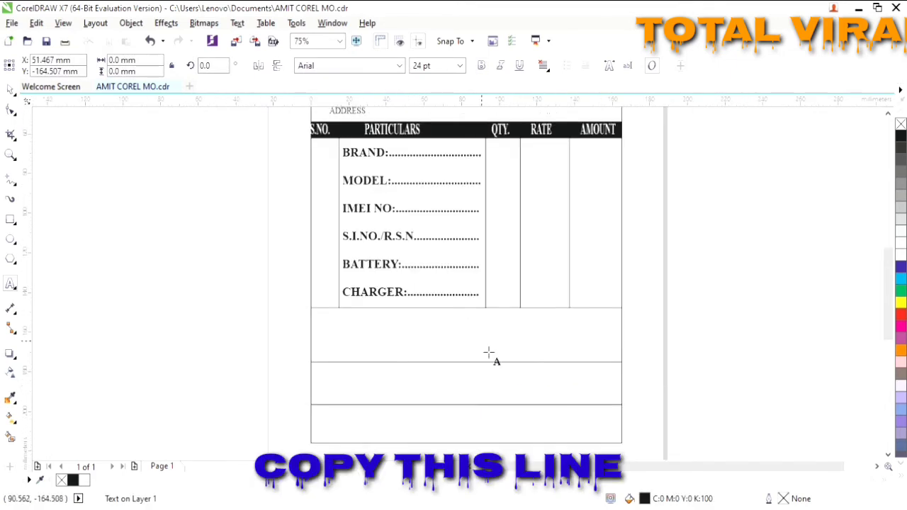
{"action": "left_click", "coordinate": [490, 376]}
{"action": "left_click", "coordinate": [9, 90]}
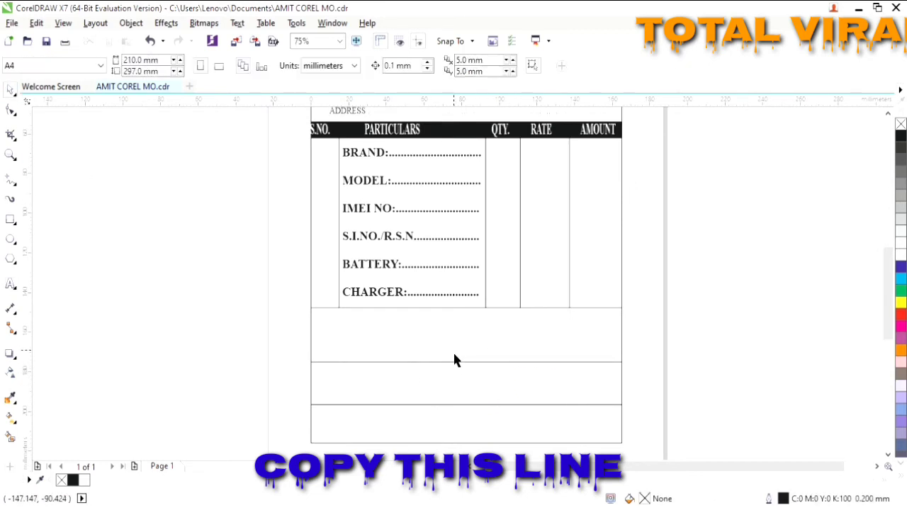
{"action": "left_click", "coordinate": [466, 370]}
{"action": "left_click_drag", "start_coordinate": [476, 369], "coordinate": [481, 296]}
{"action": "left_click_drag", "start_coordinate": [482, 297], "coordinate": [467, 222]}
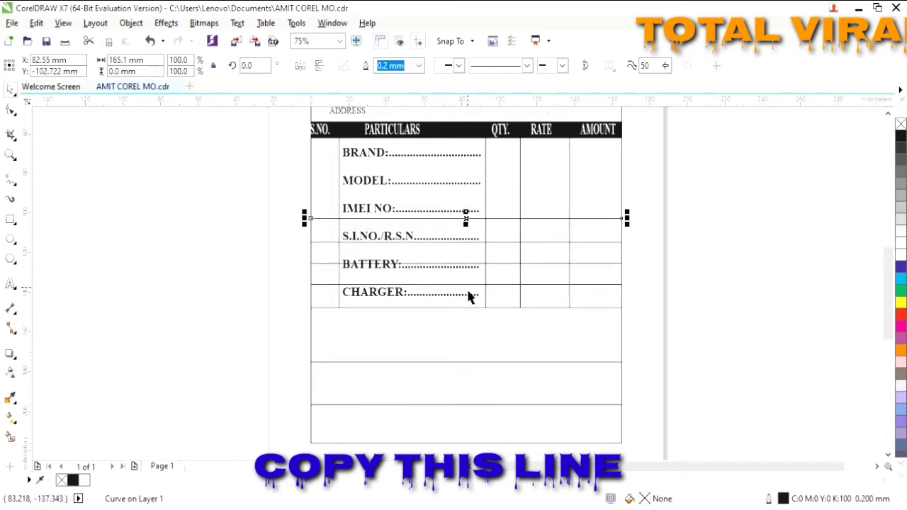
{"action": "left_click_drag", "start_coordinate": [467, 285], "coordinate": [464, 266]}
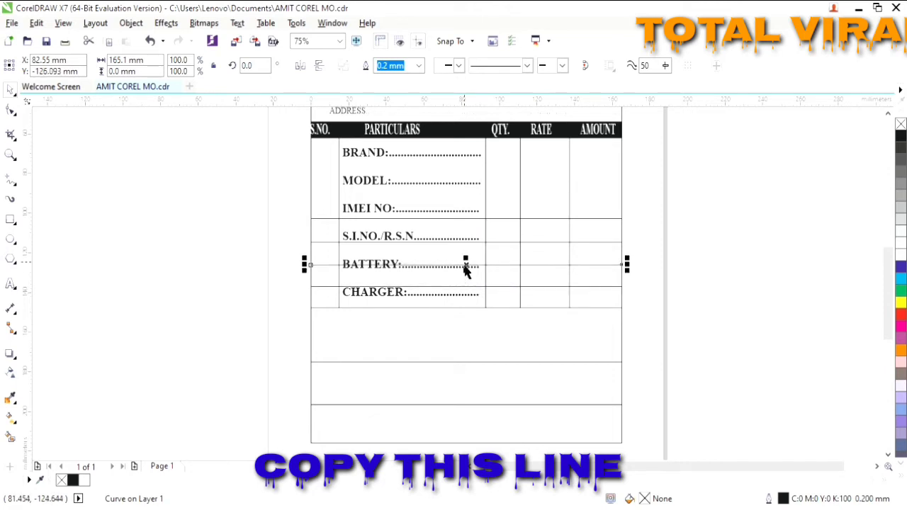
- Lower the row lines under IMEI NO and above BATTERY and CHARGER to even the spacing
{"action": "left_click", "coordinate": [469, 242]}
{"action": "left_click_drag", "start_coordinate": [521, 242], "coordinate": [519, 246]}
{"action": "left_click_drag", "start_coordinate": [513, 218], "coordinate": [504, 224]}
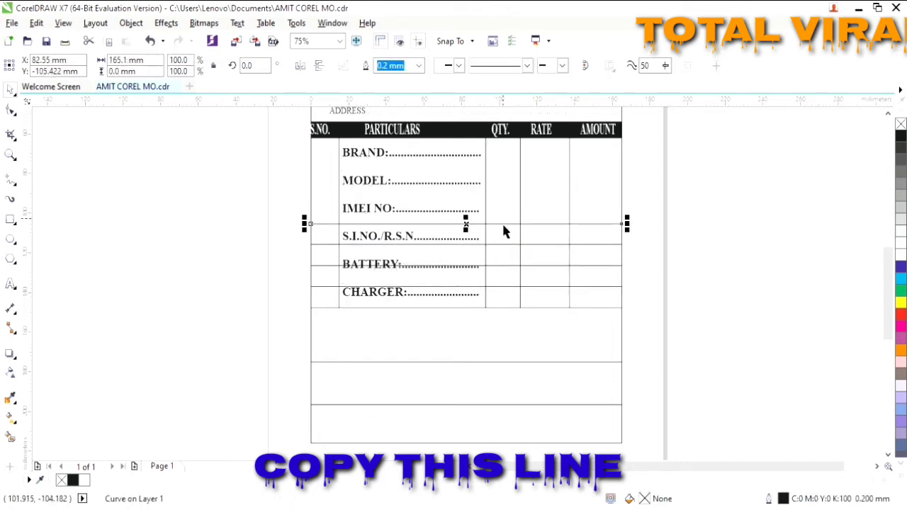
{"action": "left_click", "coordinate": [512, 289]}
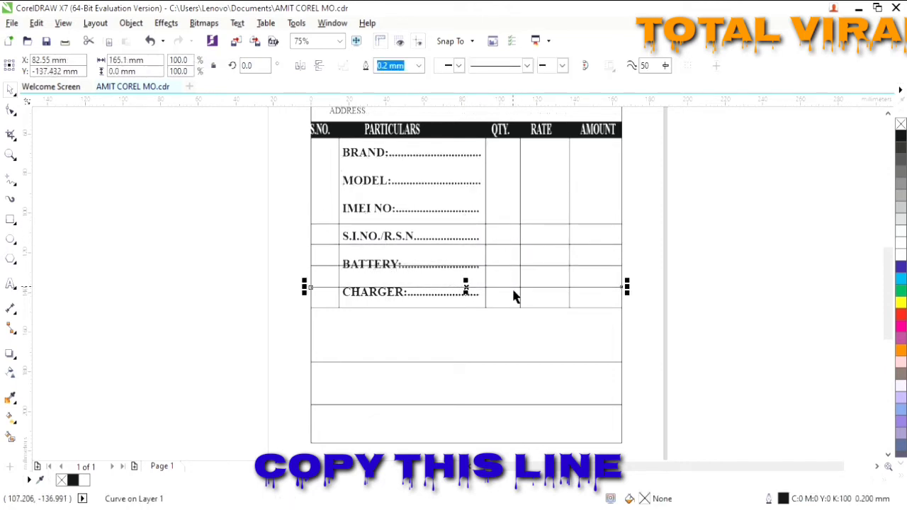
{"action": "left_click_drag", "start_coordinate": [512, 287], "coordinate": [499, 236]}
{"action": "left_click", "coordinate": [507, 253]}
{"action": "left_click", "coordinate": [296, 264]}
{"action": "left_click", "coordinate": [508, 249]}
{"action": "key", "text": "Escape"}
{"action": "left_click", "coordinate": [498, 224]}
{"action": "left_click", "coordinate": [12, 287]}
{"action": "scroll", "coordinate": [518, 240], "scroll_direction": "up", "scroll_amount": 2}
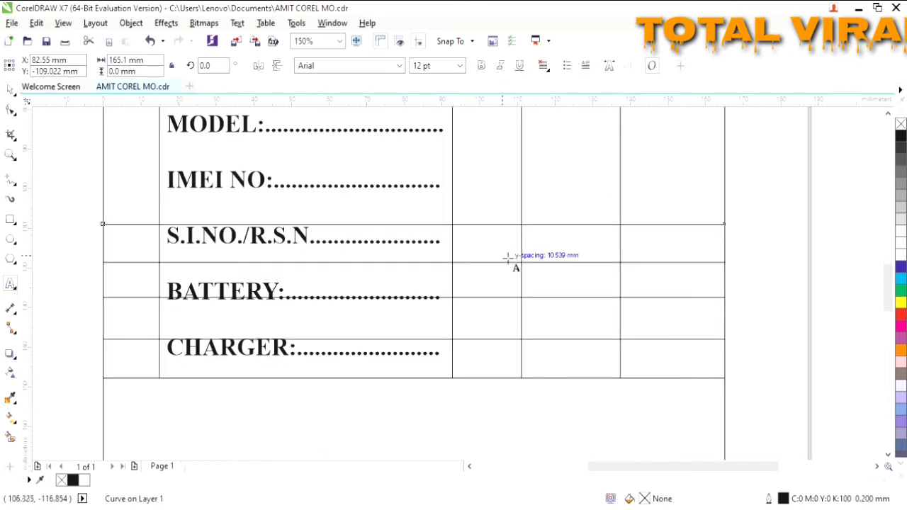
- Type TOTAL in the RATE column, fit it to its cell and set it to Times New Roman
{"action": "left_click", "coordinate": [552, 260]}
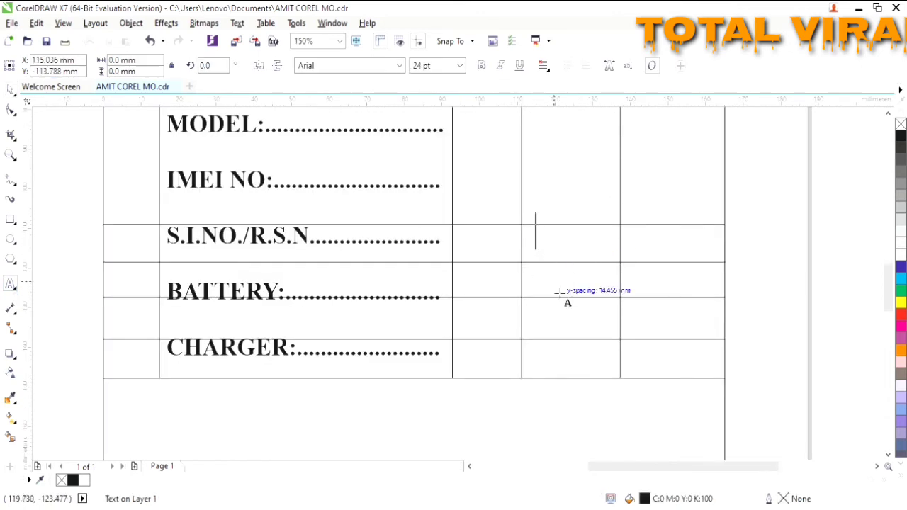
{"action": "type", "text": "TOTAL"}
{"action": "key", "text": "Escape"}
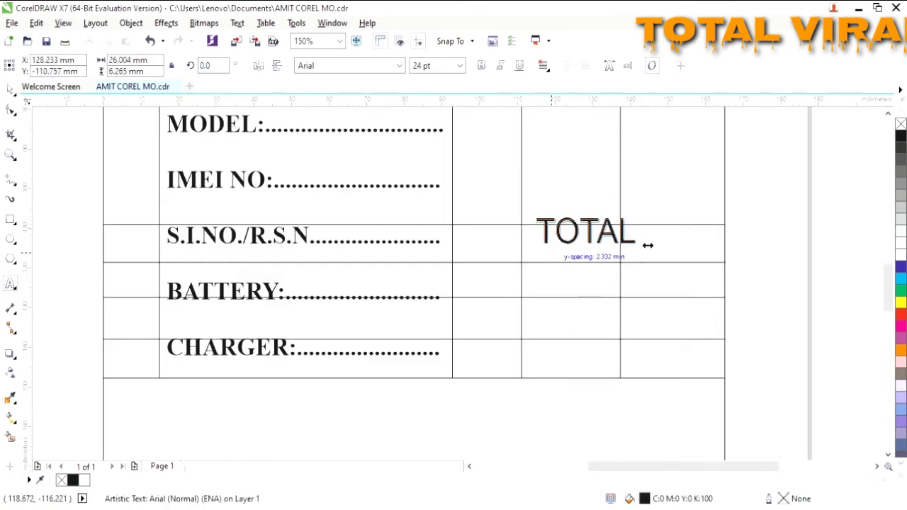
{"action": "left_click_drag", "start_coordinate": [641, 234], "coordinate": [571, 243]}
{"action": "left_click", "coordinate": [460, 66]}
{"action": "left_click", "coordinate": [452, 170]}
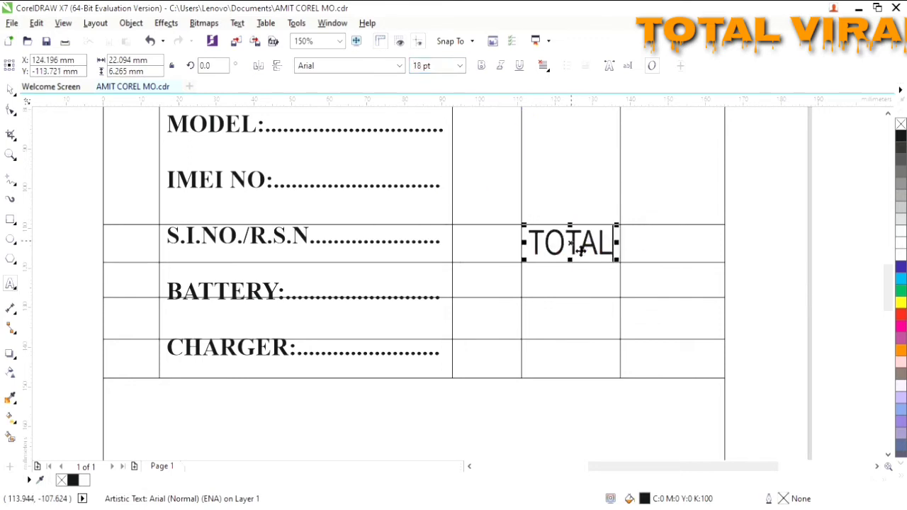
{"action": "left_click", "coordinate": [359, 65]}
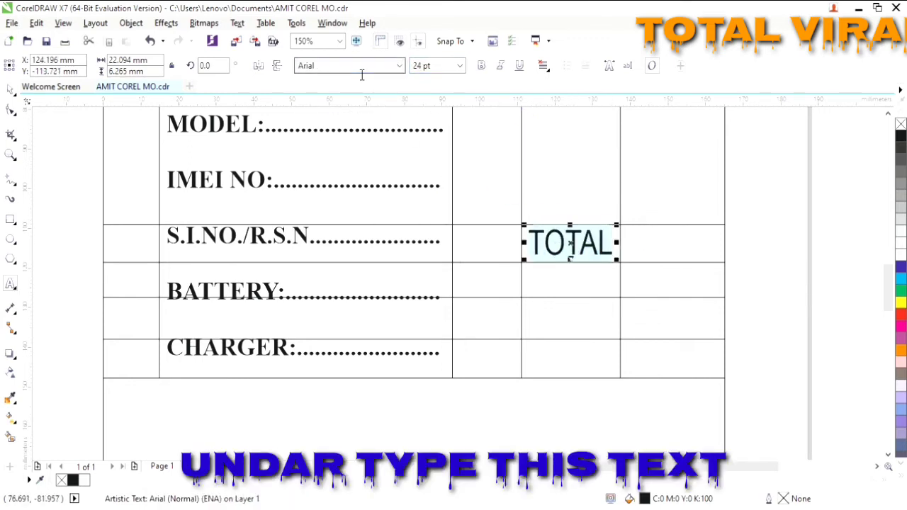
{"action": "left_click", "coordinate": [362, 66]}
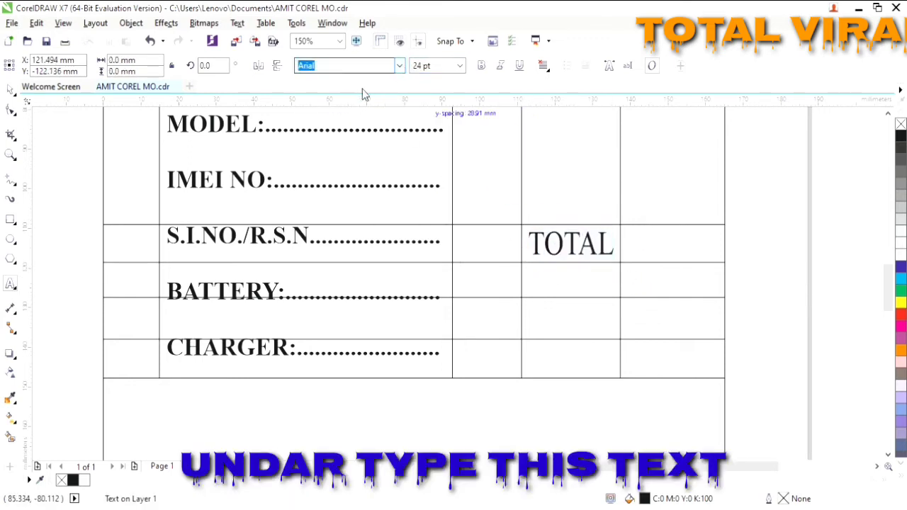
{"action": "left_click", "coordinate": [363, 140]}
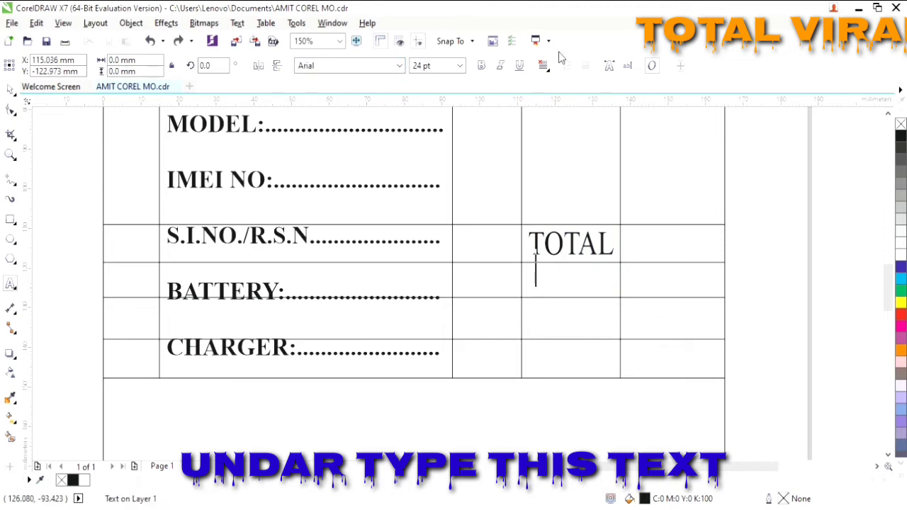
- Copy TOTAL into the next two rows and edit the copies into S.GST and C.GST
{"action": "left_click", "coordinate": [572, 244]}
{"action": "left_click_drag", "start_coordinate": [583, 259], "coordinate": [581, 292]}
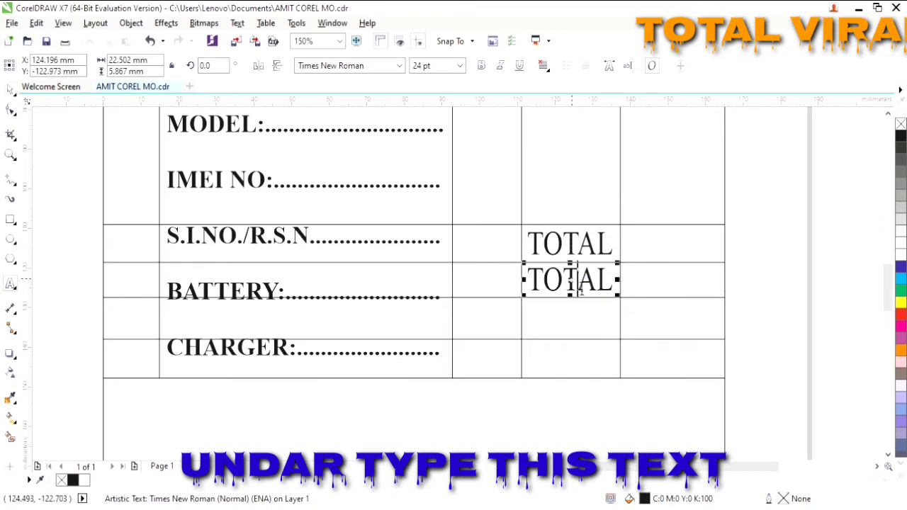
{"action": "key", "text": "BackSpace"}
{"action": "key", "text": "BackSpace"}
{"action": "key", "text": "BackSpace"}
{"action": "key", "text": "BackSpace"}
{"action": "key", "text": "BackSpace"}
{"action": "type", "text": "S.GS"}
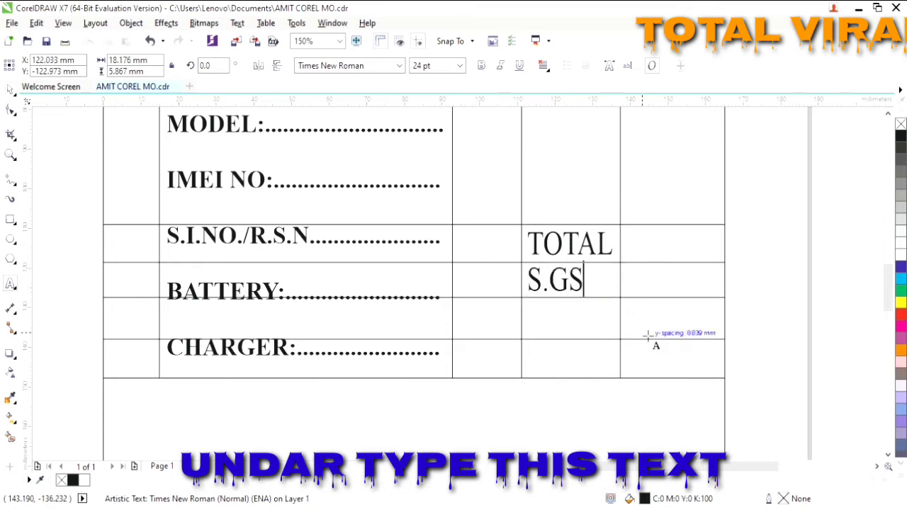
{"action": "type", "text": "T"}
{"action": "left_click", "coordinate": [553, 284]}
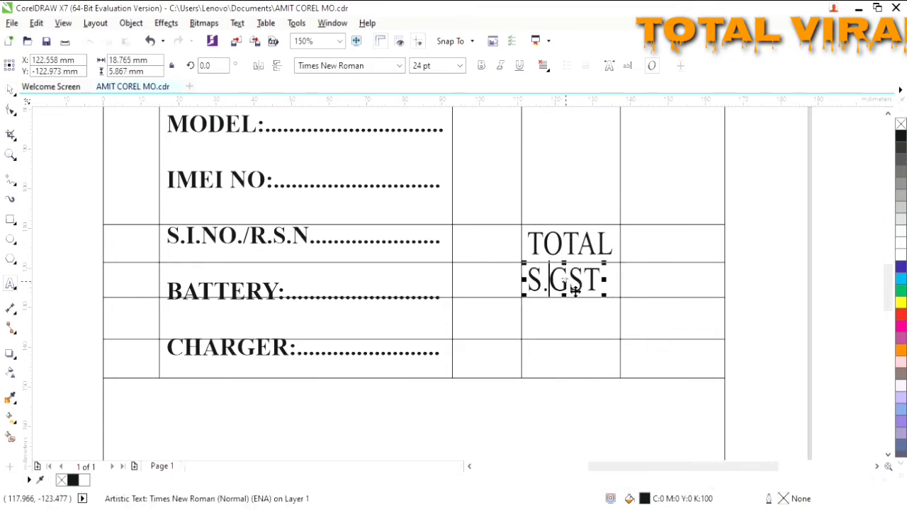
{"action": "left_click_drag", "start_coordinate": [574, 289], "coordinate": [563, 324]}
{"action": "left_click", "coordinate": [558, 327]}
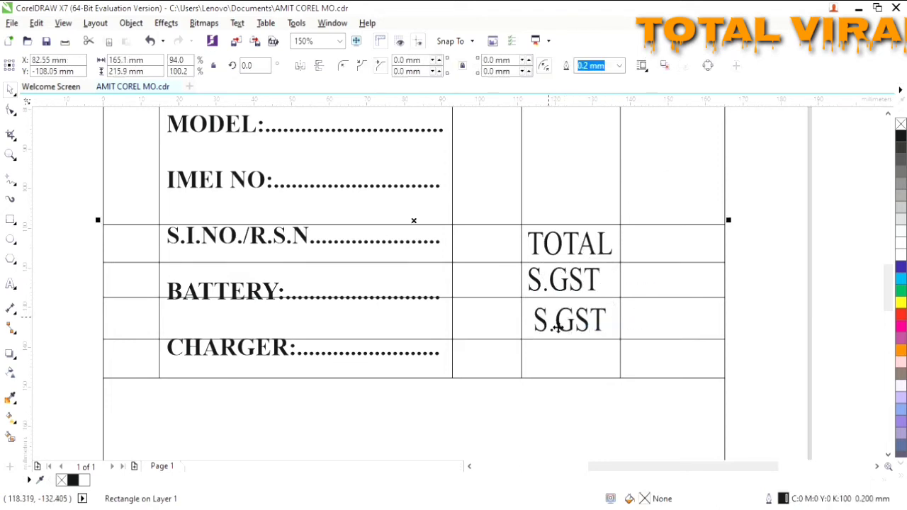
{"action": "double_click", "coordinate": [558, 327]}
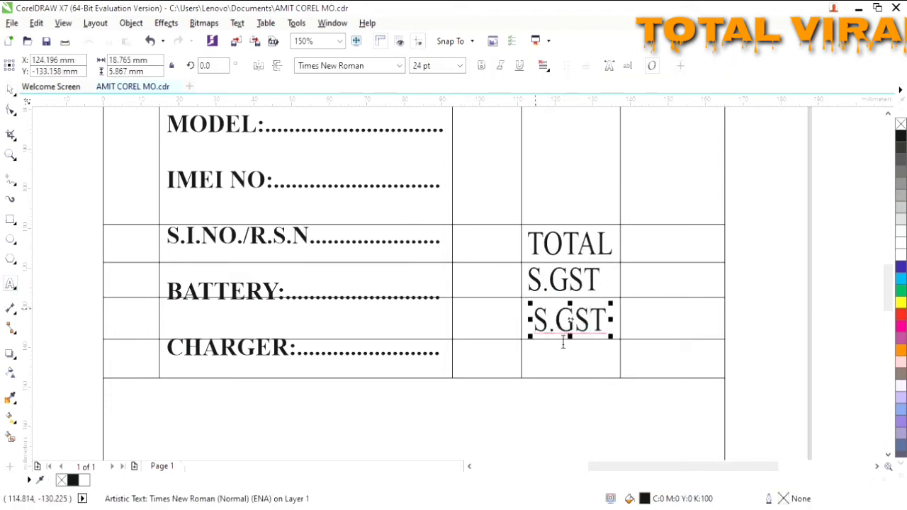
{"action": "key", "text": "BackSpace"}
{"action": "type", "text": "C"}
- Copy TOTAL into the bottom row as G.TOTAL, narrow it, and align C.GST
{"action": "left_click", "coordinate": [565, 253]}
{"action": "left_click_drag", "start_coordinate": [576, 255], "coordinate": [581, 365]}
{"action": "left_click", "coordinate": [570, 361]}
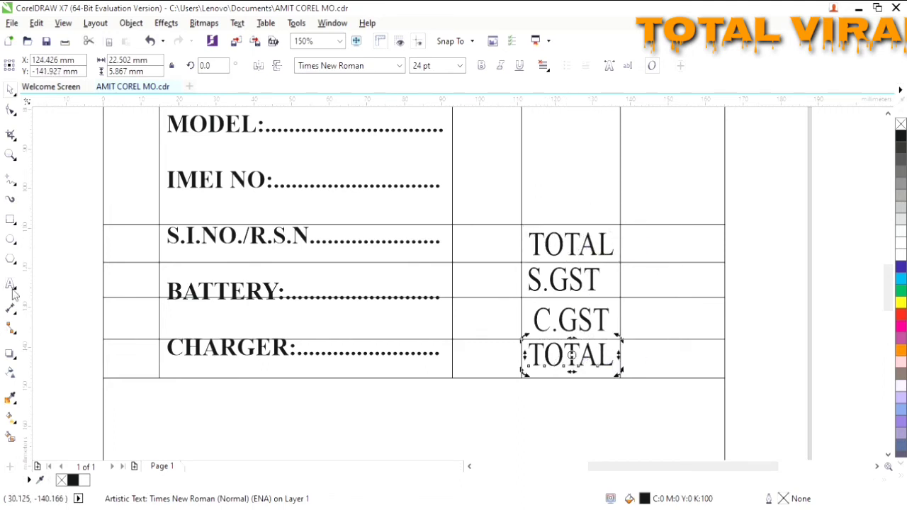
{"action": "left_click", "coordinate": [12, 290]}
{"action": "type", "text": "G."}
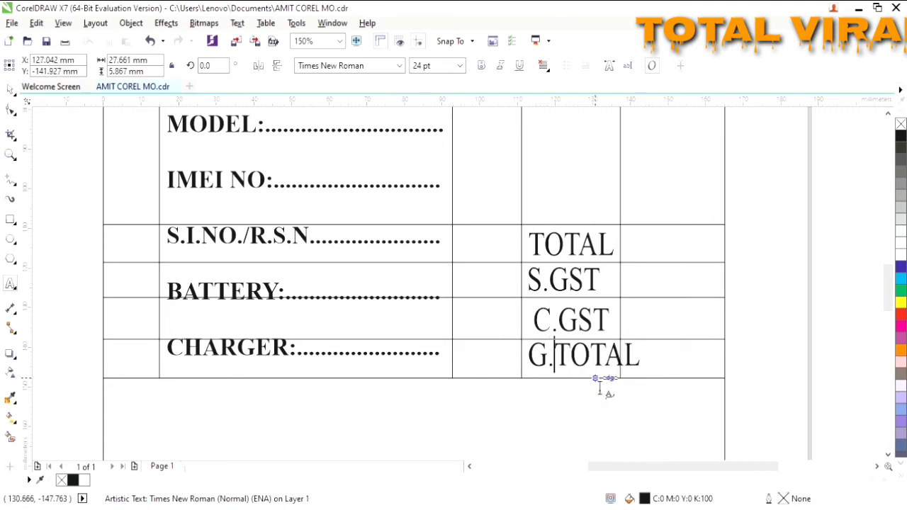
{"action": "left_click_drag", "start_coordinate": [653, 369], "coordinate": [584, 371]}
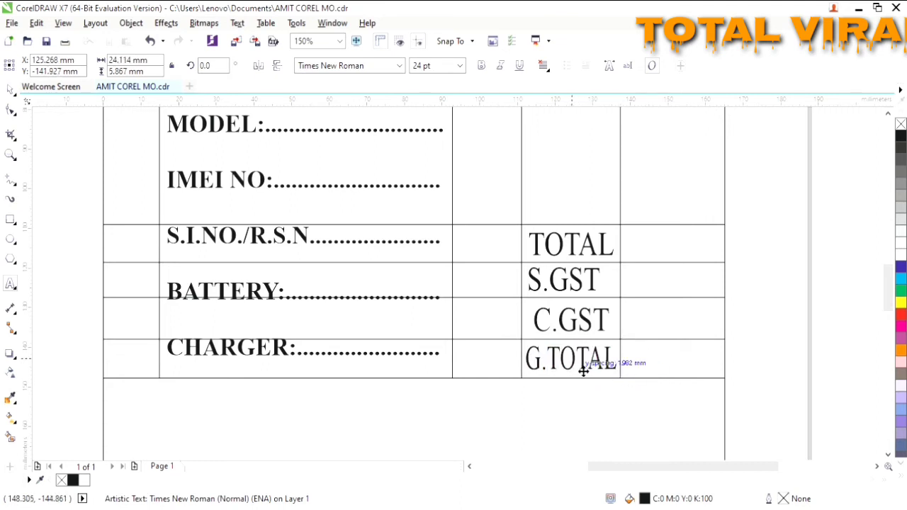
{"action": "left_click_drag", "start_coordinate": [585, 320], "coordinate": [580, 321]}
- Nudge TOTAL into place and make S.GST bold 12 pt ending in a % sign
{"action": "left_click", "coordinate": [571, 248]}
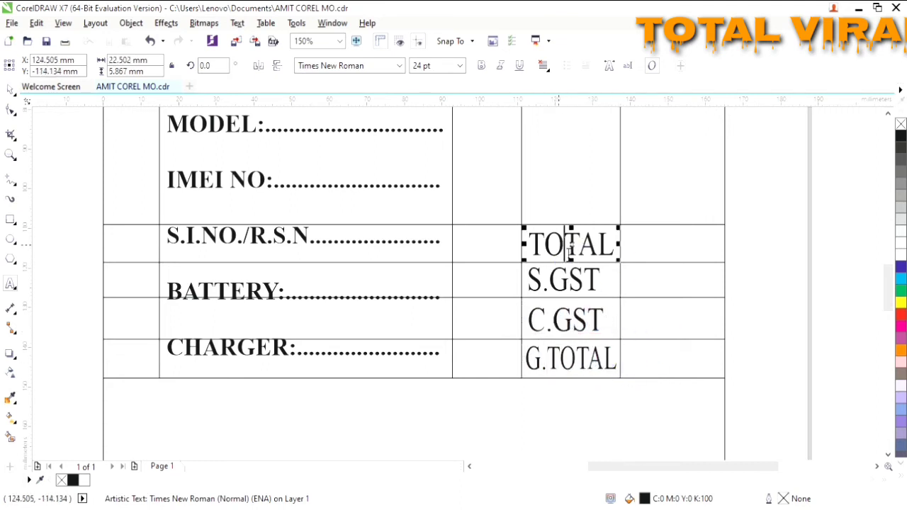
{"action": "left_click_drag", "start_coordinate": [571, 248], "coordinate": [568, 250]}
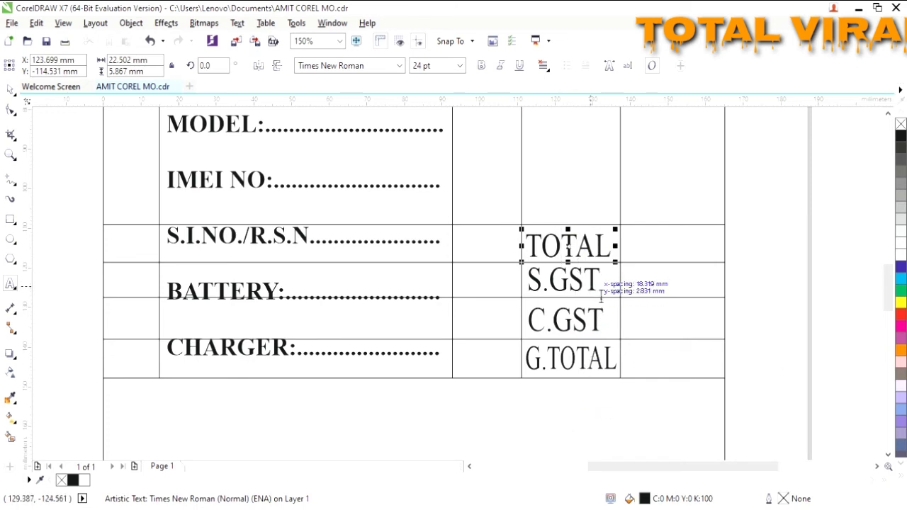
{"action": "left_click_drag", "start_coordinate": [599, 282], "coordinate": [531, 284]}
{"action": "left_click", "coordinate": [460, 67]}
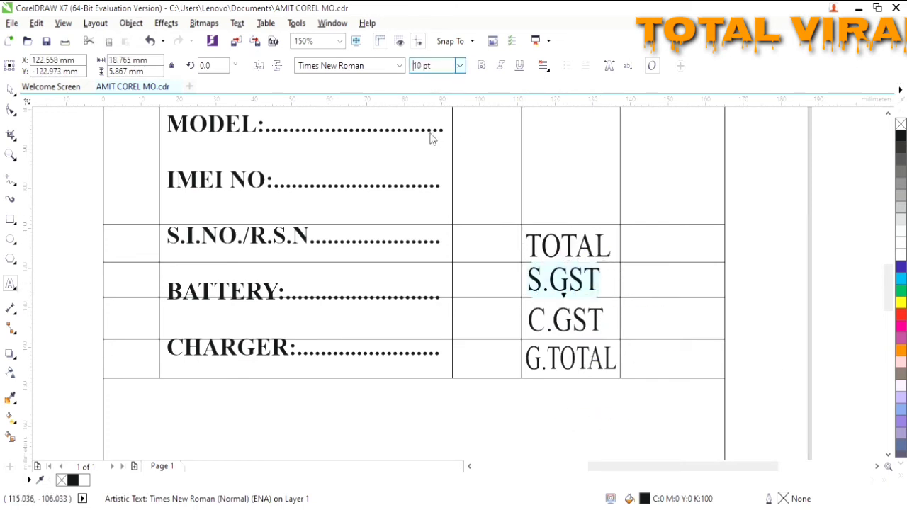
{"action": "key", "text": "Return"}
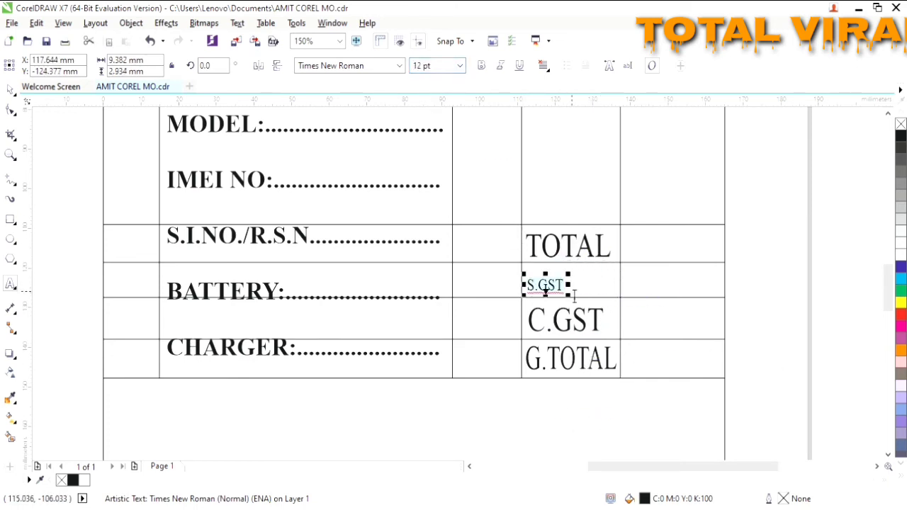
{"action": "left_click", "coordinate": [576, 295]}
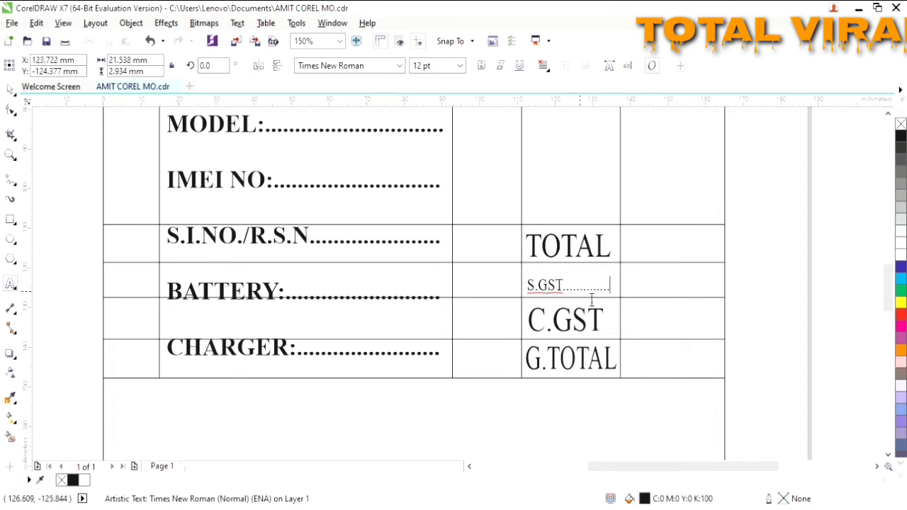
{"action": "type", "text": "%"}
{"action": "left_click", "coordinate": [482, 66]}
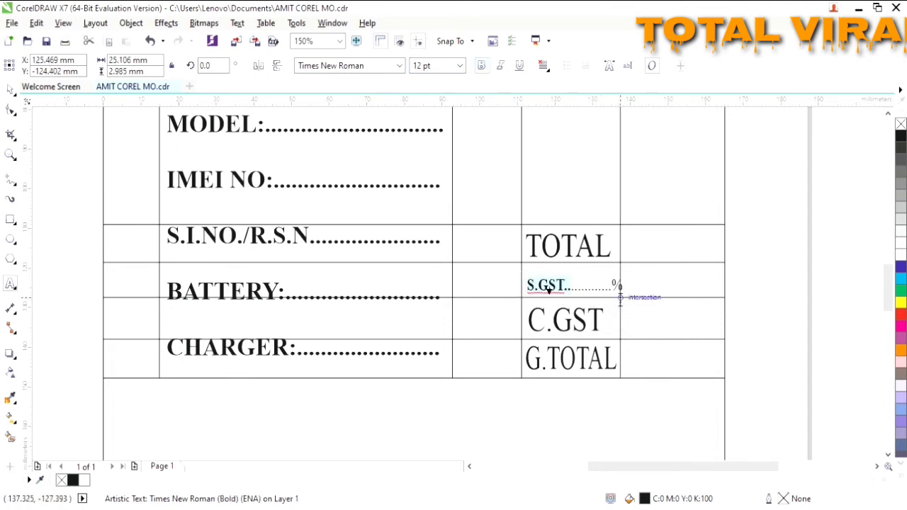
- Make C.GST bold 12 pt followed by a dotted blank ending in %
{"action": "left_click_drag", "start_coordinate": [606, 321], "coordinate": [541, 327]}
{"action": "left_click", "coordinate": [461, 66]}
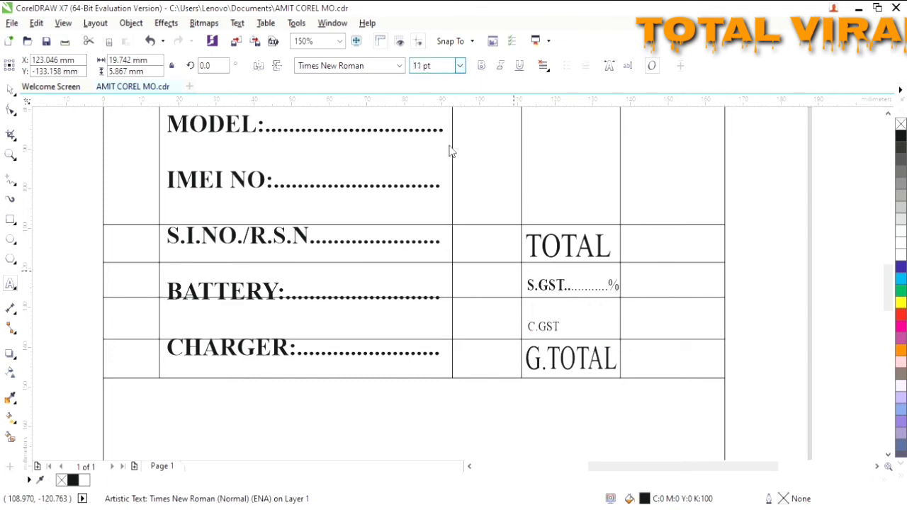
{"action": "left_click", "coordinate": [450, 156]}
{"action": "left_click", "coordinate": [480, 69]}
{"action": "left_click", "coordinate": [570, 327]}
{"action": "type", "text": "...."}
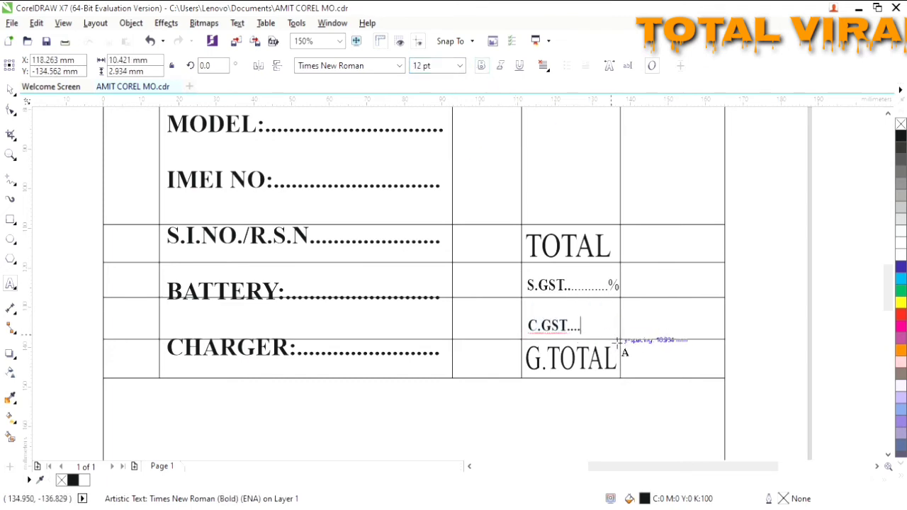
{"action": "type", "text": "%%"}
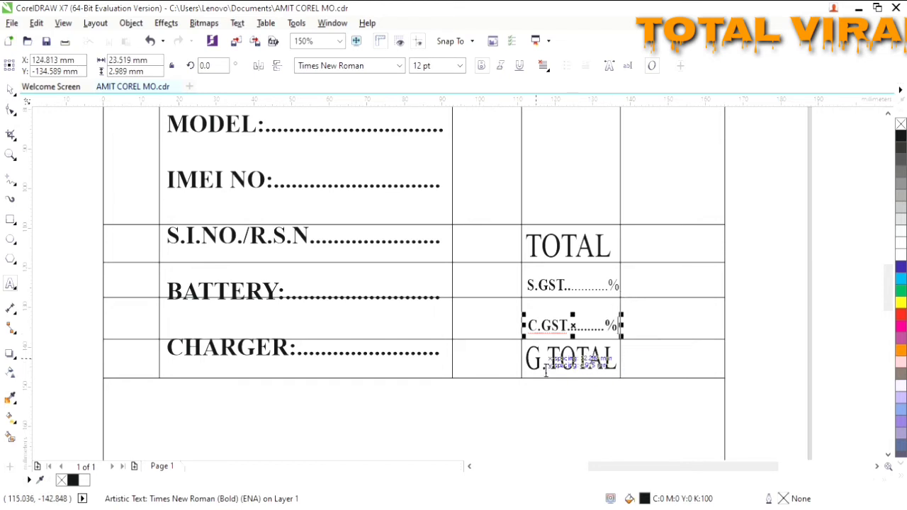
{"action": "scroll", "coordinate": [537, 300], "scroll_direction": "down", "scroll_amount": 1}
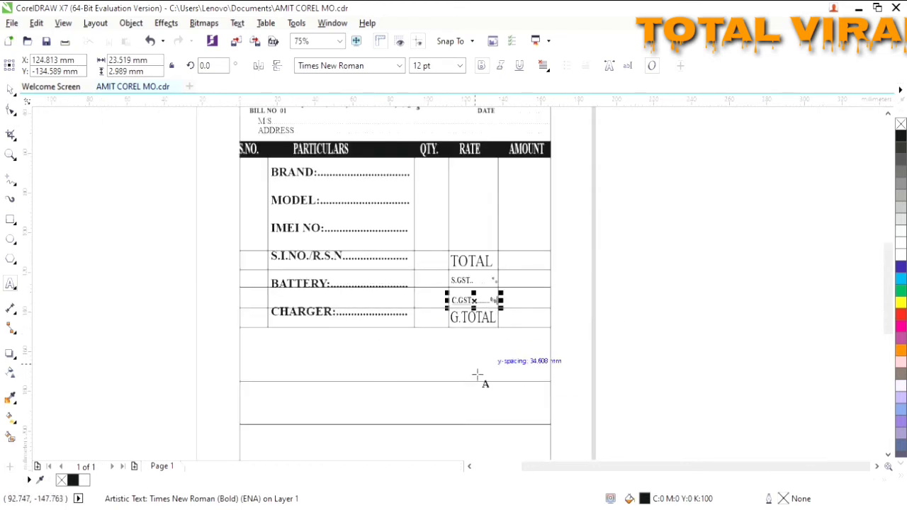
- Shorten the line above the G.TOTAL row so it spans only the totals columns
{"action": "left_click", "coordinate": [256, 346]}
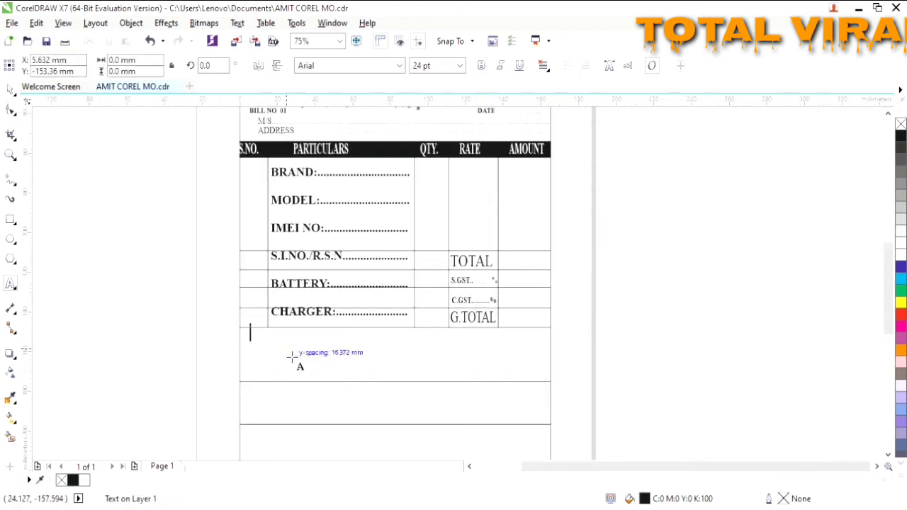
{"action": "left_click", "coordinate": [256, 312]}
{"action": "left_click", "coordinate": [10, 90]}
{"action": "left_click", "coordinate": [248, 312]}
{"action": "scroll", "coordinate": [248, 312], "scroll_direction": "up", "scroll_amount": 1}
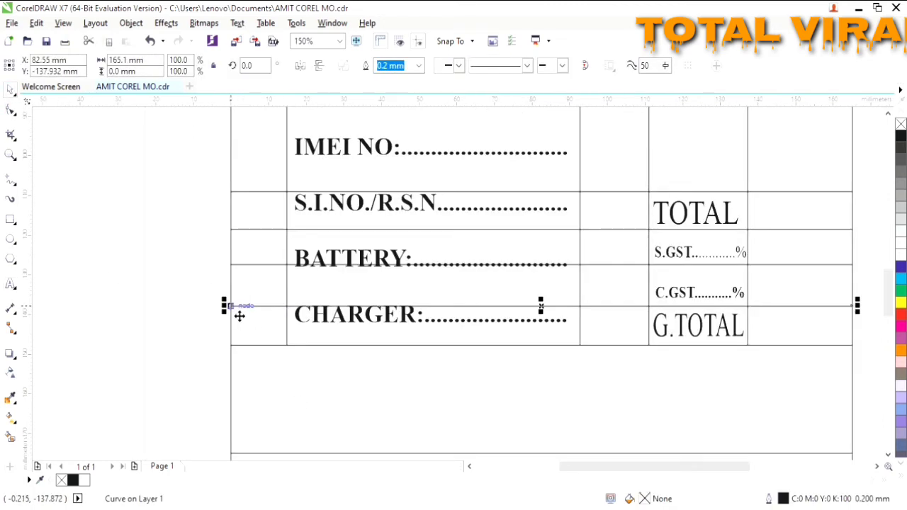
{"action": "left_click_drag", "start_coordinate": [224, 306], "coordinate": [638, 286]}
{"action": "scroll", "coordinate": [659, 334], "scroll_direction": "up", "scroll_amount": 1}
{"action": "left_click", "coordinate": [642, 306]}
{"action": "scroll", "coordinate": [220, 233], "scroll_direction": "down", "scroll_amount": 1}
- Shorten the lines between C.GST, S.GST and TOTAL, and above TOTAL, to the RATE column edge
{"action": "left_click", "coordinate": [469, 466]}
{"action": "left_click", "coordinate": [119, 208]}
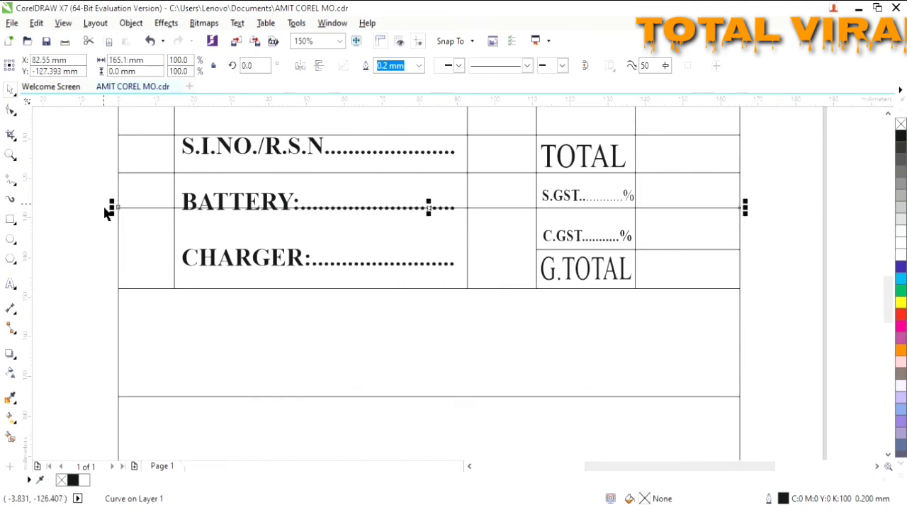
{"action": "left_click_drag", "start_coordinate": [110, 209], "coordinate": [636, 207]}
{"action": "left_click", "coordinate": [131, 172]}
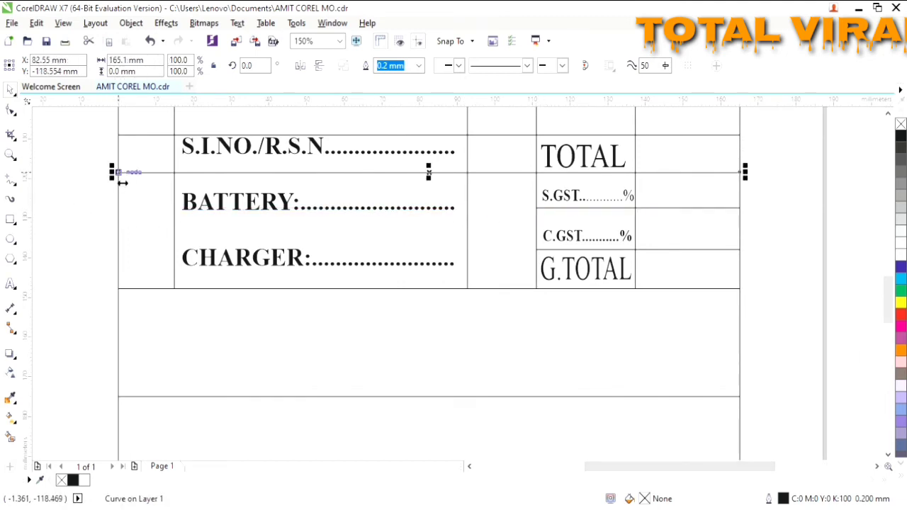
{"action": "left_click_drag", "start_coordinate": [112, 172], "coordinate": [536, 173]}
{"action": "left_click", "coordinate": [127, 135]}
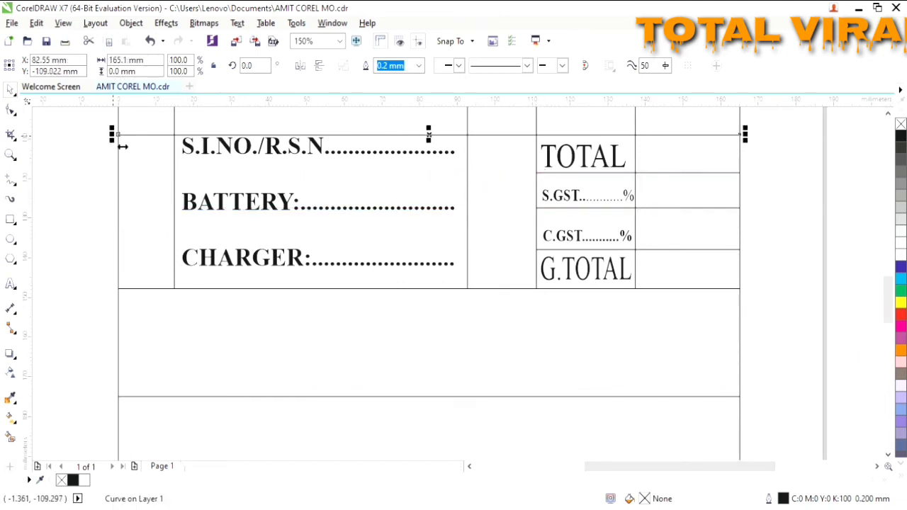
{"action": "left_click_drag", "start_coordinate": [112, 135], "coordinate": [535, 135]}
{"action": "left_click", "coordinate": [496, 207]}
{"action": "scroll", "coordinate": [519, 206], "scroll_direction": "up", "scroll_amount": 1}
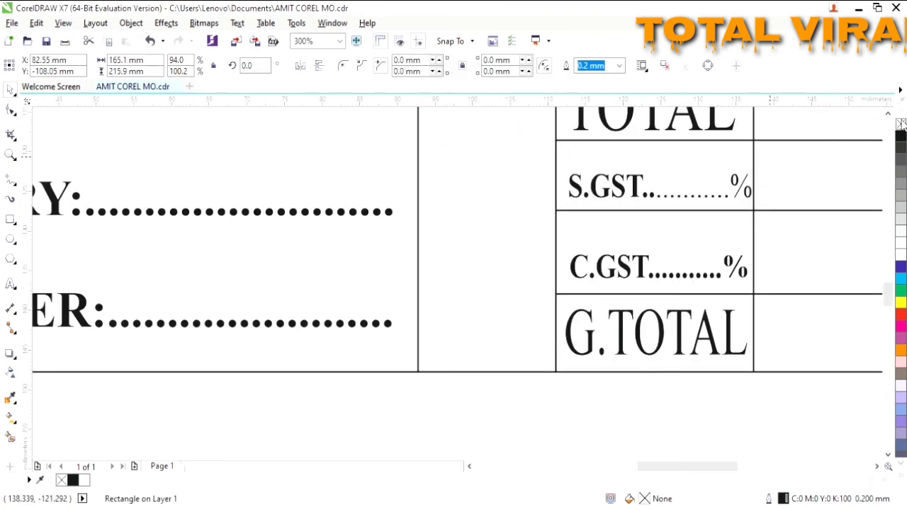
- Add a TERMS & CONDITION:- heading below the table in Times New Roman 18 pt bold
{"action": "scroll", "coordinate": [340, 164], "scroll_direction": "down", "scroll_amount": 4}
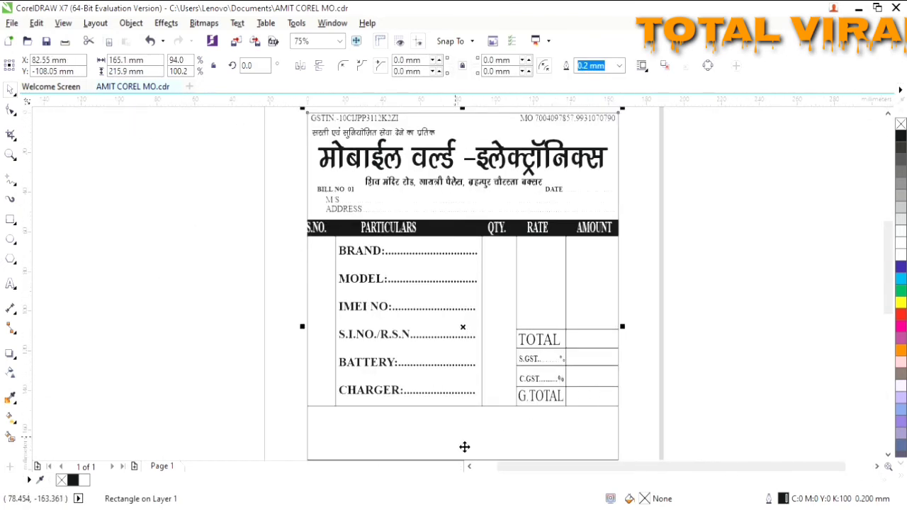
{"action": "scroll", "coordinate": [802, 465], "scroll_direction": "down", "scroll_amount": 2}
{"action": "left_click", "coordinate": [334, 365]}
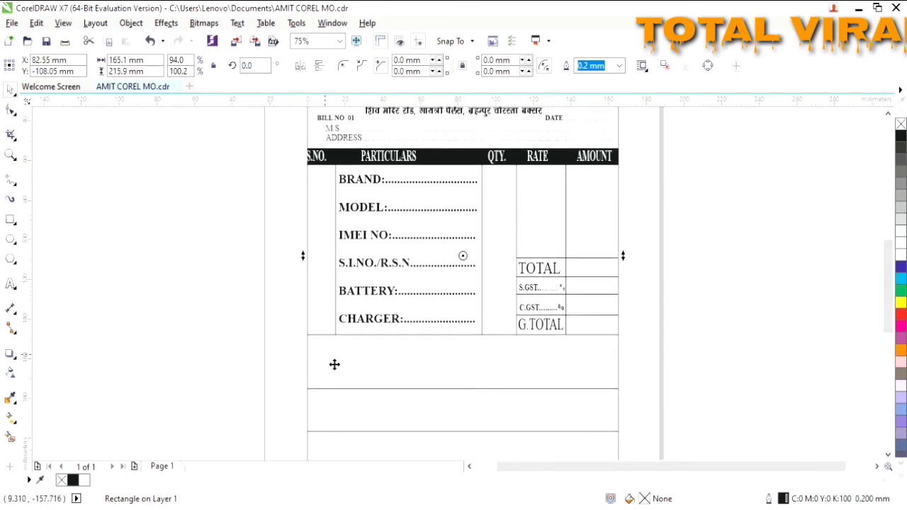
{"action": "left_click", "coordinate": [11, 283]}
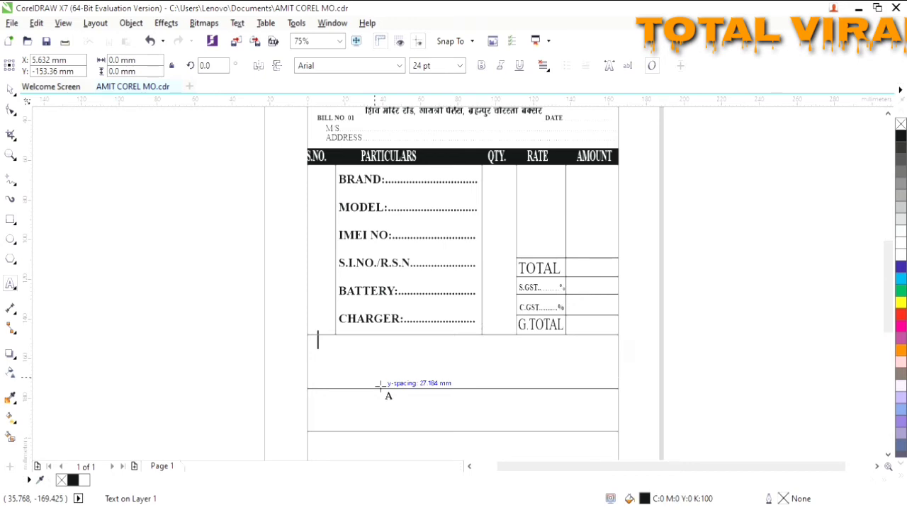
{"action": "type", "text": "TERMS"}
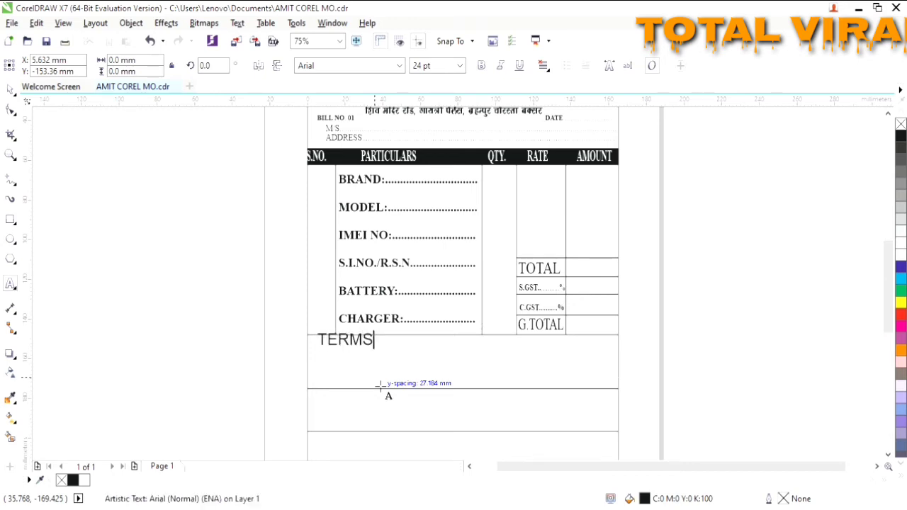
{"action": "type", "text": " & COND"}
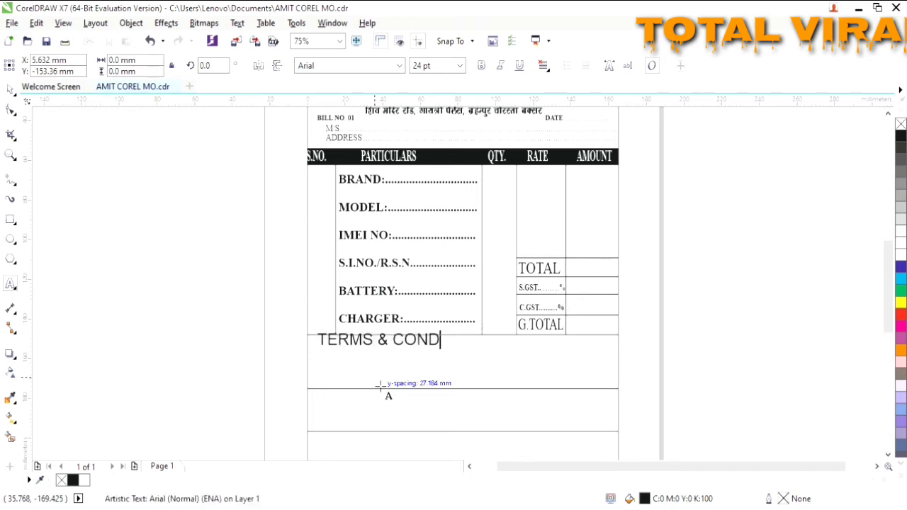
{"action": "type", "text": "ITI"}
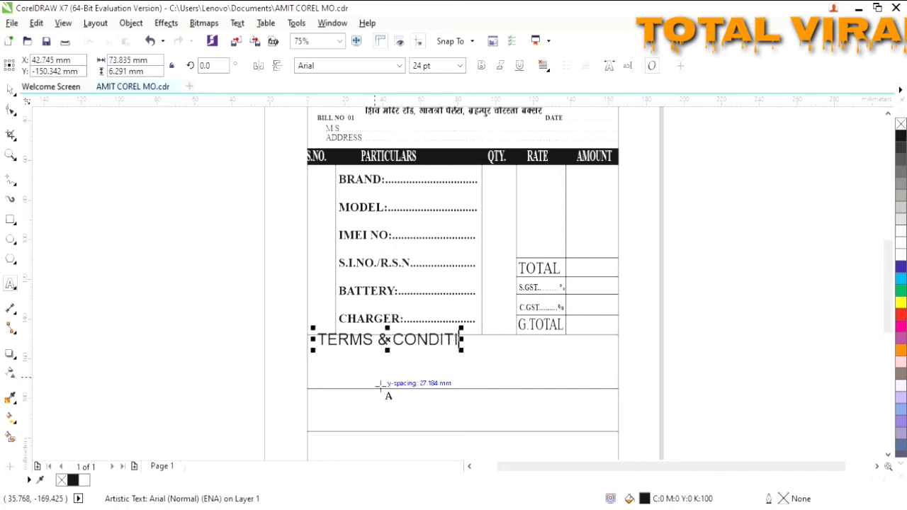
{"action": "type", "text": "TTTTTTTTTTTT-"}
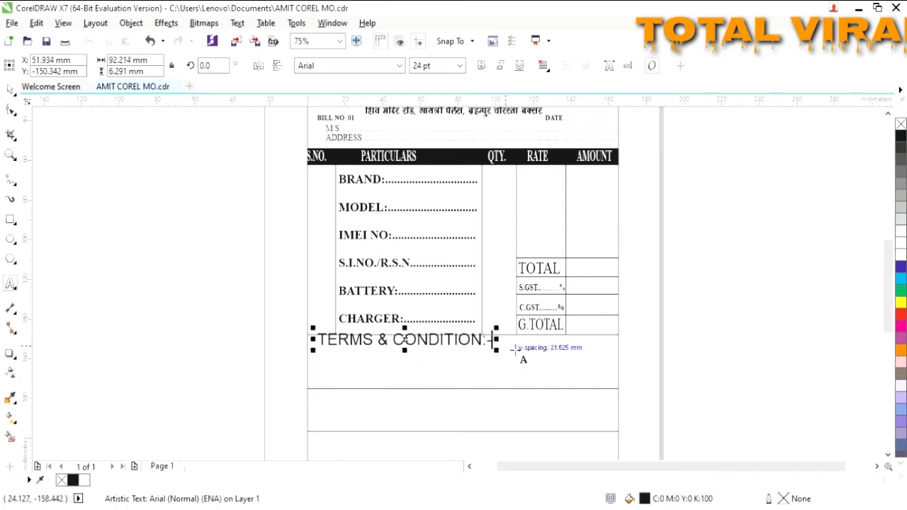
{"action": "left_click", "coordinate": [460, 66]}
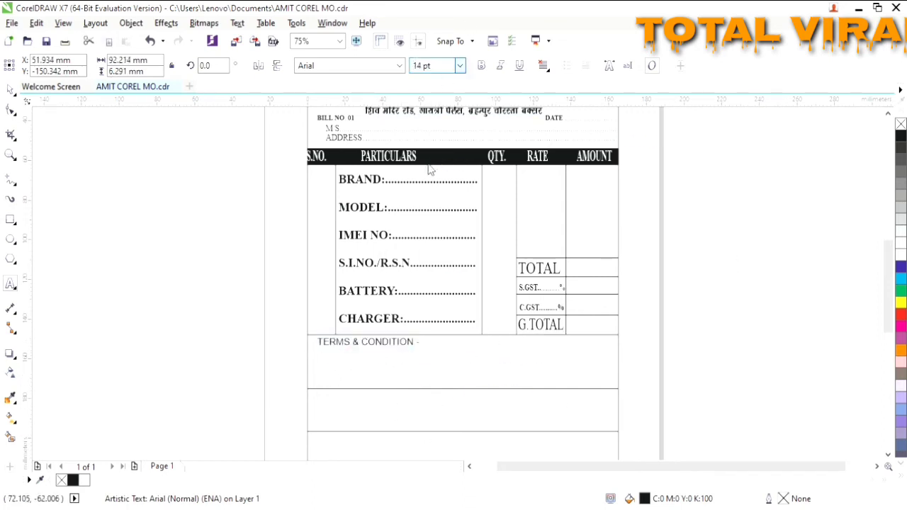
{"action": "left_click", "coordinate": [429, 186]}
{"action": "left_click", "coordinate": [367, 67]}
{"action": "type", "text": "Times New Roman"}
{"action": "key", "text": "Return"}
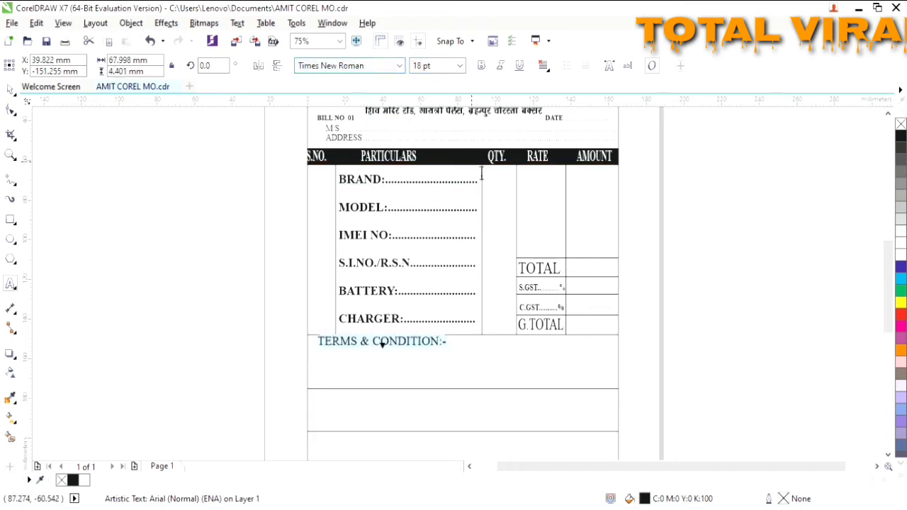
{"action": "left_click_drag", "start_coordinate": [393, 355], "coordinate": [389, 360]}
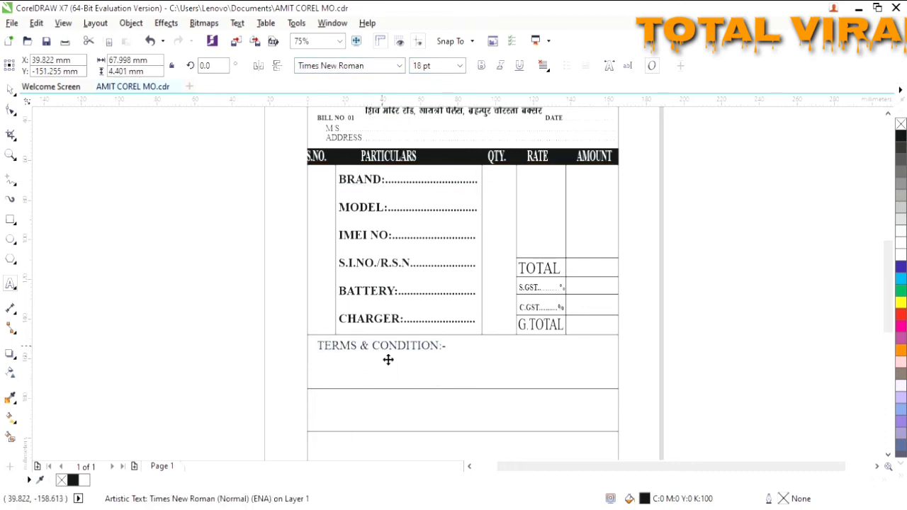
{"action": "left_click", "coordinate": [463, 370]}
{"action": "left_click", "coordinate": [480, 66]}
- Add the warranty line ending 'CENTER WITH BILL BOOK' at 10 pt, broken onto two lines before THE
{"action": "left_click", "coordinate": [464, 356]}
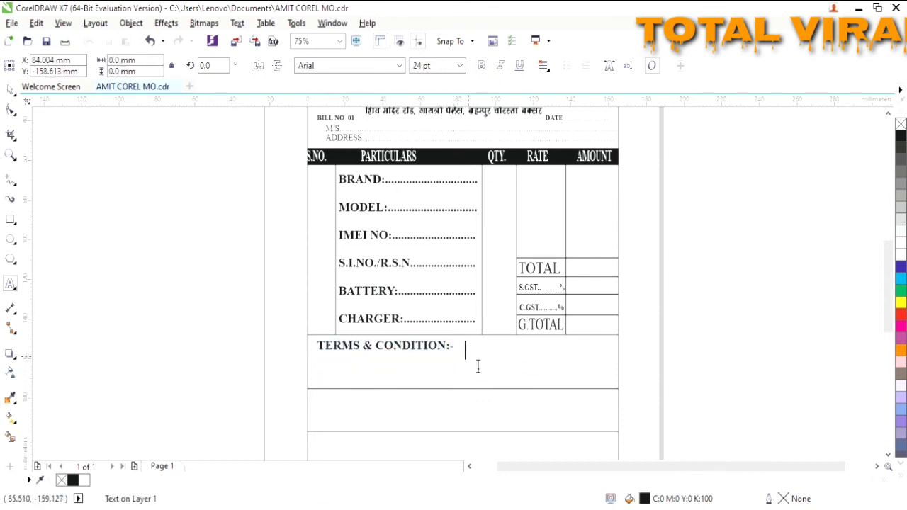
{"action": "left_click", "coordinate": [425, 347]}
{"action": "left_click", "coordinate": [470, 358]}
{"action": "left_click", "coordinate": [440, 350]}
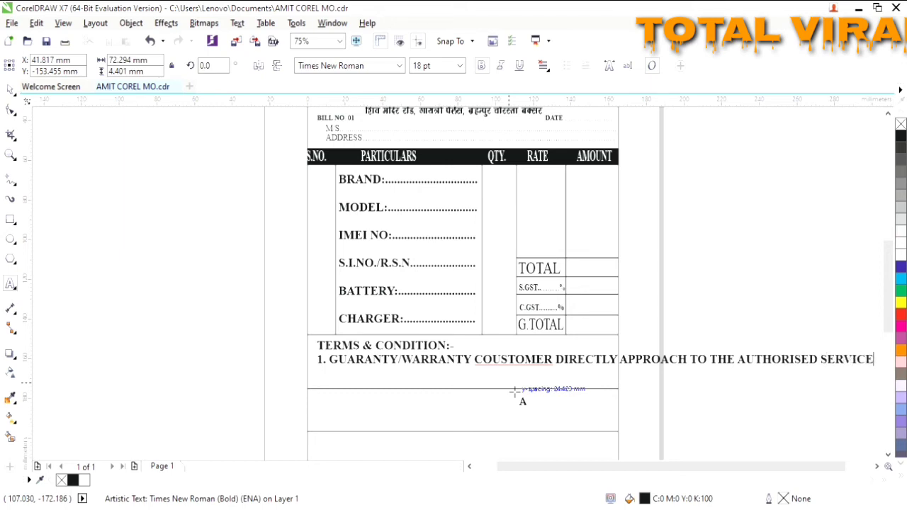
{"action": "type", "text": "CENTER"}
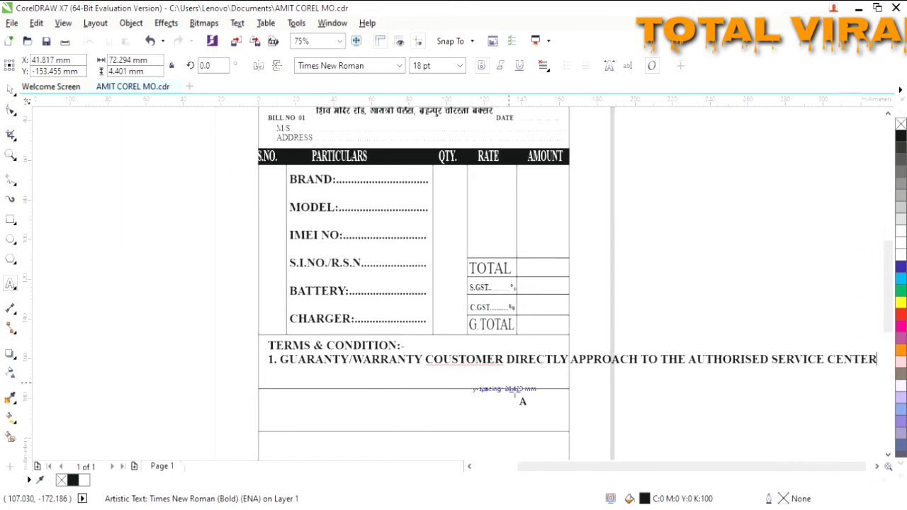
{"action": "type", "text": " WITH BILL BOOK"}
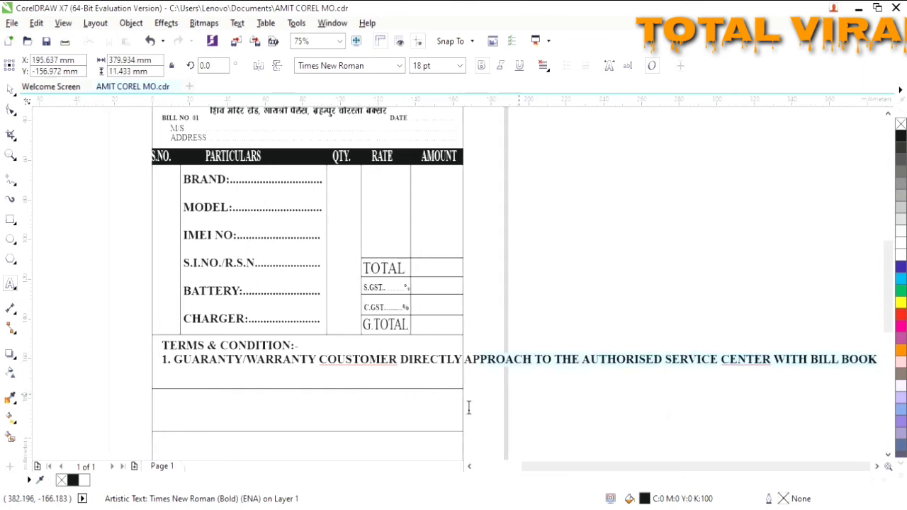
{"action": "left_click_drag", "start_coordinate": [468, 408], "coordinate": [178, 376]}
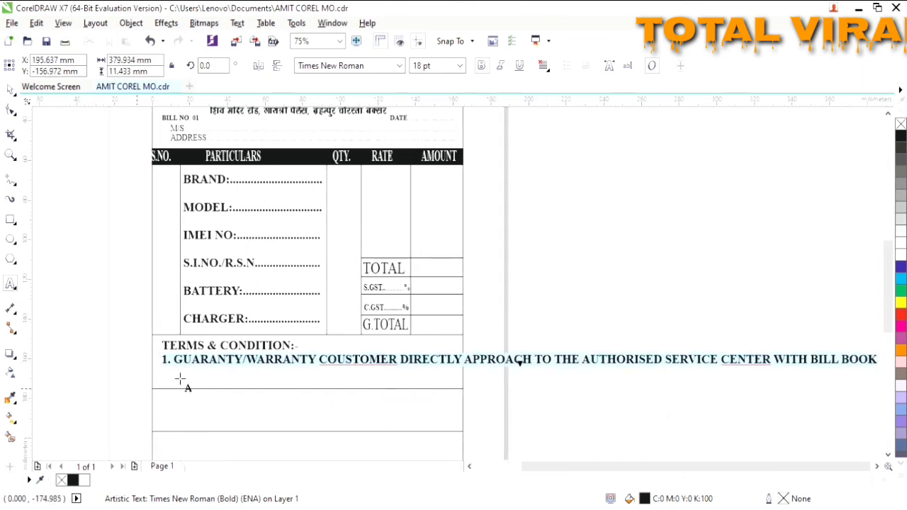
{"action": "left_click", "coordinate": [454, 65]}
{"action": "type", "text": "10"}
{"action": "key", "text": "Return"}
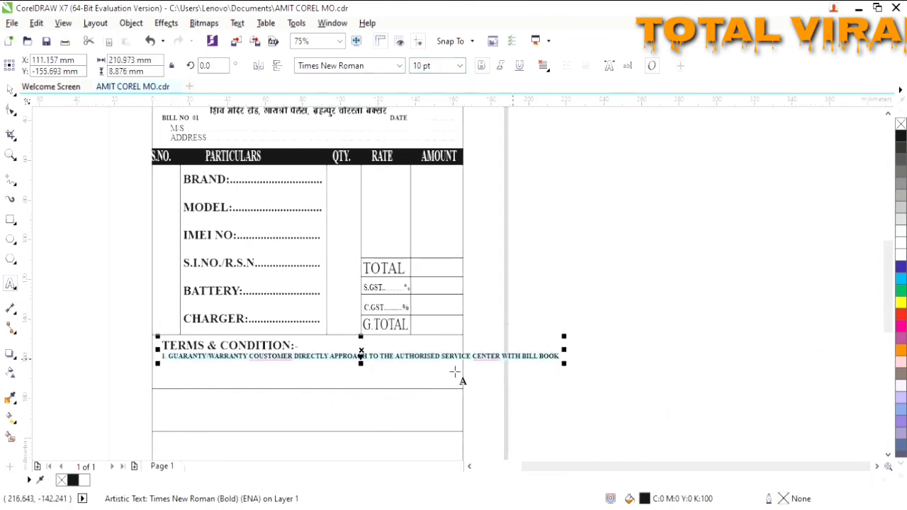
{"action": "left_click", "coordinate": [381, 358]}
{"action": "key", "text": "Return"}
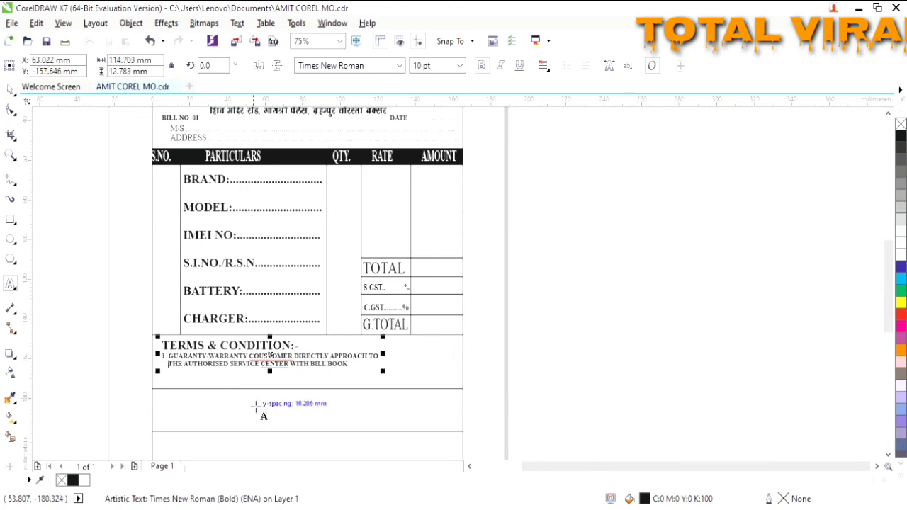
{"action": "left_click", "coordinate": [184, 426]}
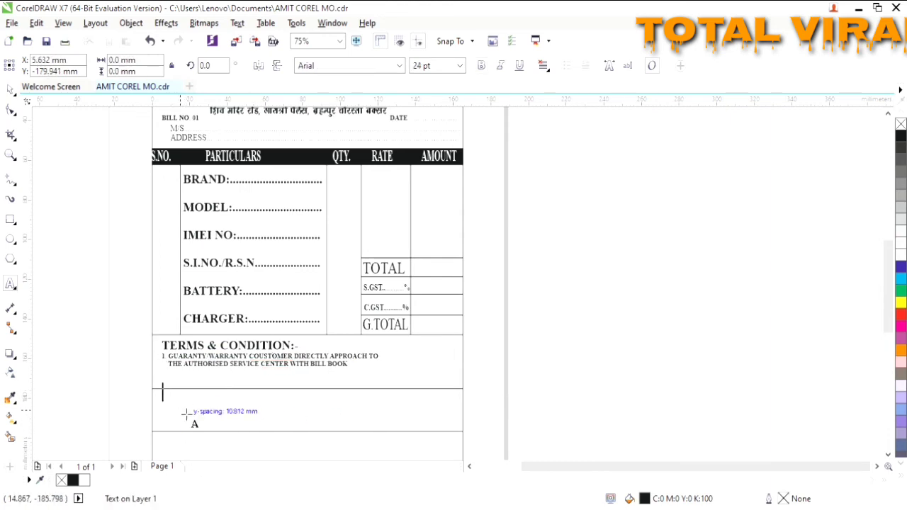
- Type the SAMSUNG, OPPO, VIVO, NOKIA, REDMI, REALME brand line in bold Times New Roman and fit it in the box
{"action": "type", "text": "SAMSUNG, OPPO, VIVO, NOKIA REDMI, REALME"}
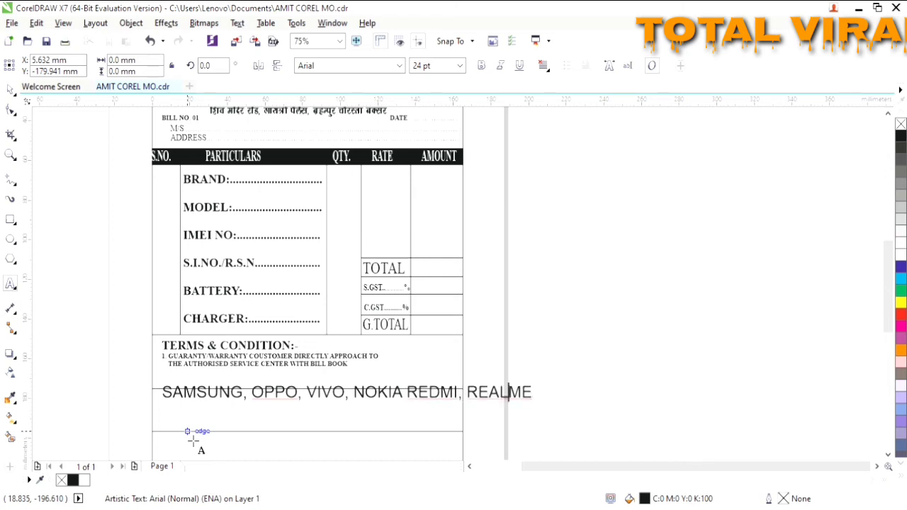
{"action": "left_click", "coordinate": [405, 394]}
{"action": "type", "text": ","}
{"action": "left_click_drag", "start_coordinate": [539, 398], "coordinate": [160, 418]}
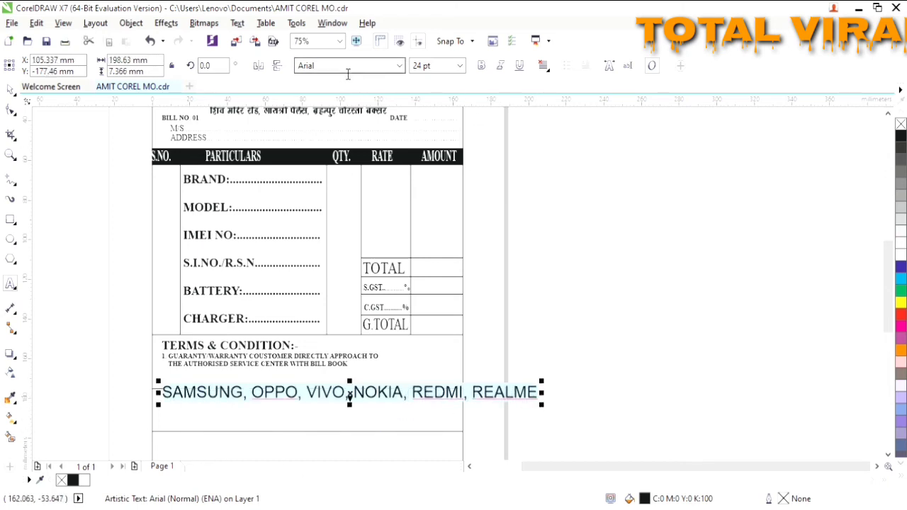
{"action": "left_click", "coordinate": [393, 69]}
{"action": "type", "text": "Times New Roman"}
{"action": "key", "text": "Return"}
{"action": "key", "text": "ctrl+b"}
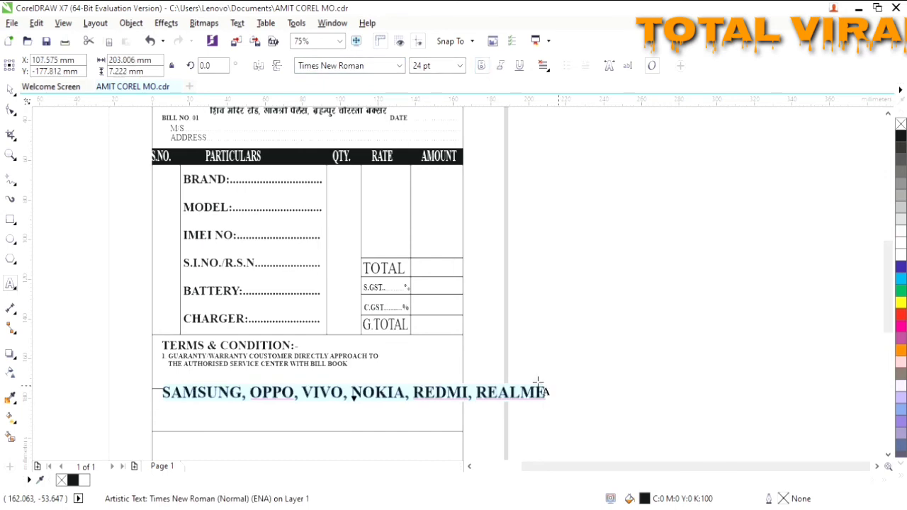
{"action": "left_click", "coordinate": [555, 406]}
{"action": "left_click_drag", "start_coordinate": [550, 395], "coordinate": [465, 417]}
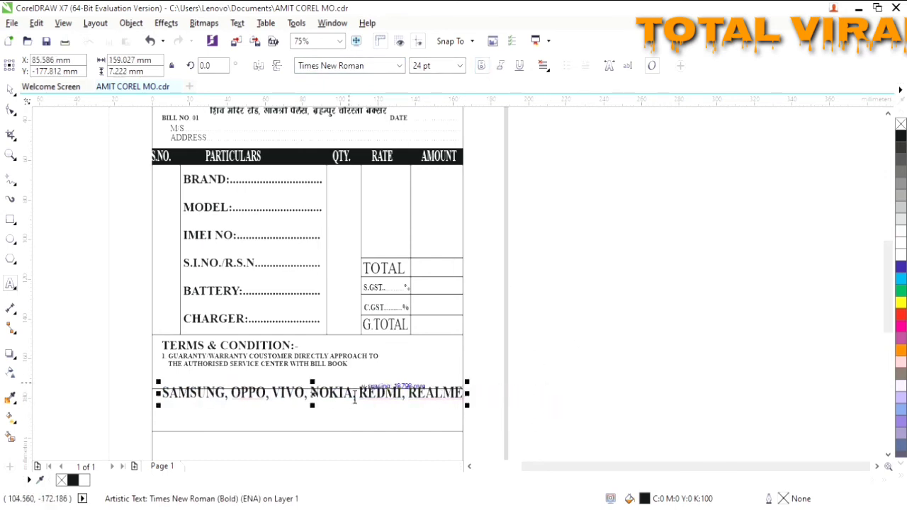
{"action": "left_click_drag", "start_coordinate": [326, 408], "coordinate": [316, 436]}
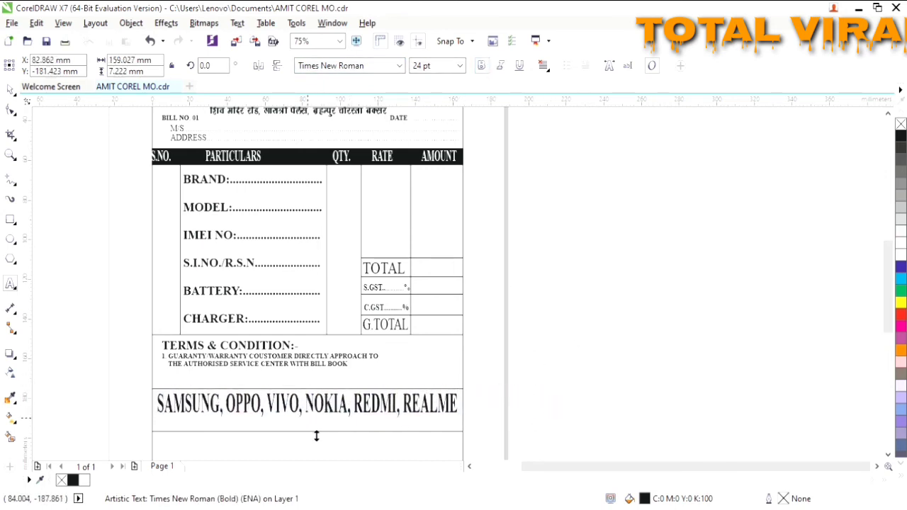
{"action": "left_click", "coordinate": [327, 423]}
- Add a small, narrow CONECTING PEAPLE tagline centred under the brand names
{"action": "scroll", "coordinate": [244, 352], "scroll_direction": "up", "scroll_amount": 1}
{"action": "scroll", "coordinate": [720, 362], "scroll_direction": "down", "scroll_amount": 3}
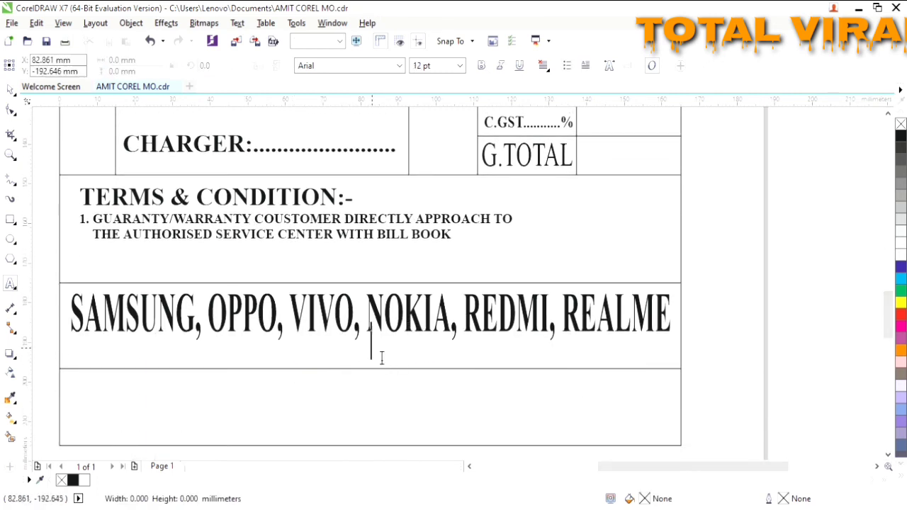
{"action": "type", "text": "CON"}
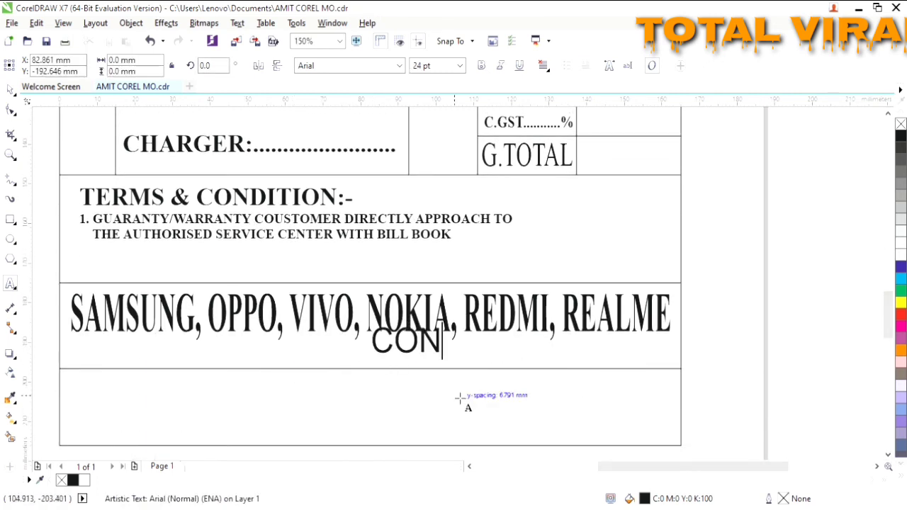
{"action": "type", "text": "ECTING"}
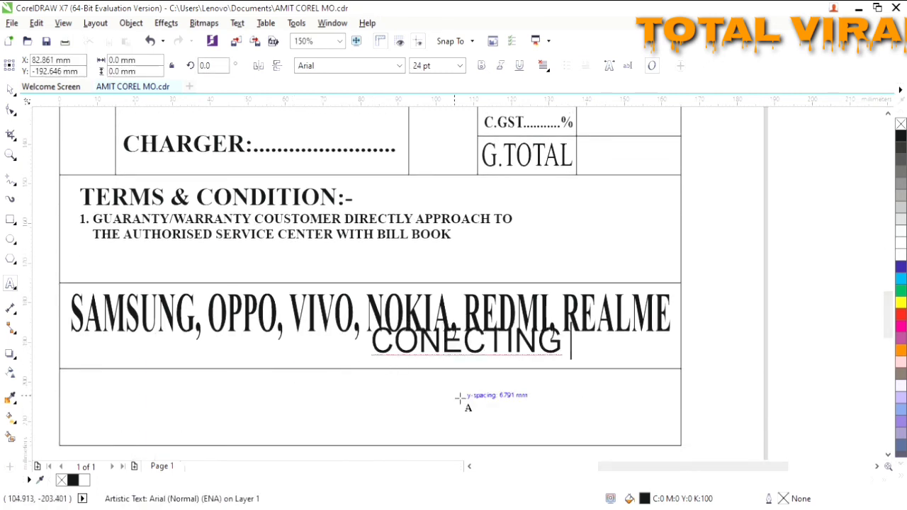
{"action": "type", "text": " PEAPLE"}
{"action": "key", "text": "ctrl+space"}
{"action": "left_click_drag", "start_coordinate": [542, 353], "coordinate": [494, 363]}
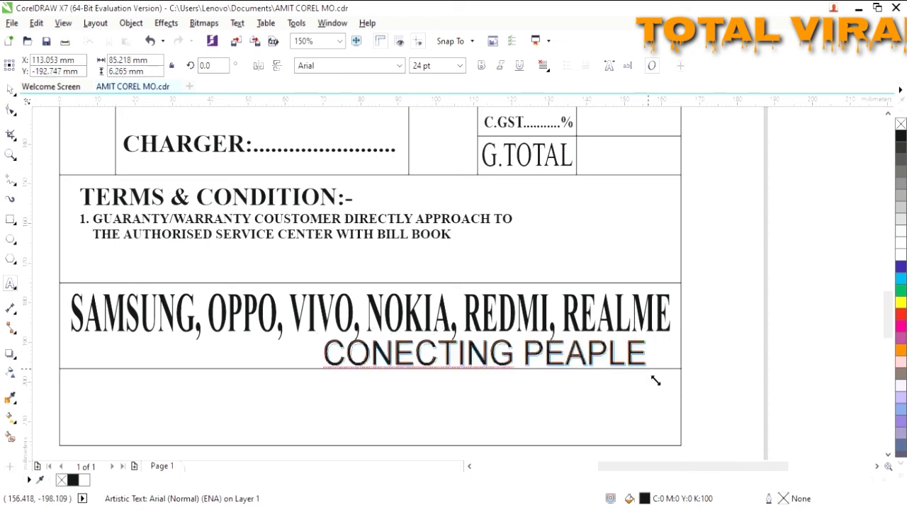
{"action": "left_click_drag", "start_coordinate": [649, 368], "coordinate": [560, 363]}
{"action": "left_click_drag", "start_coordinate": [493, 363], "coordinate": [502, 365]}
{"action": "left_click_drag", "start_coordinate": [567, 351], "coordinate": [491, 363]}
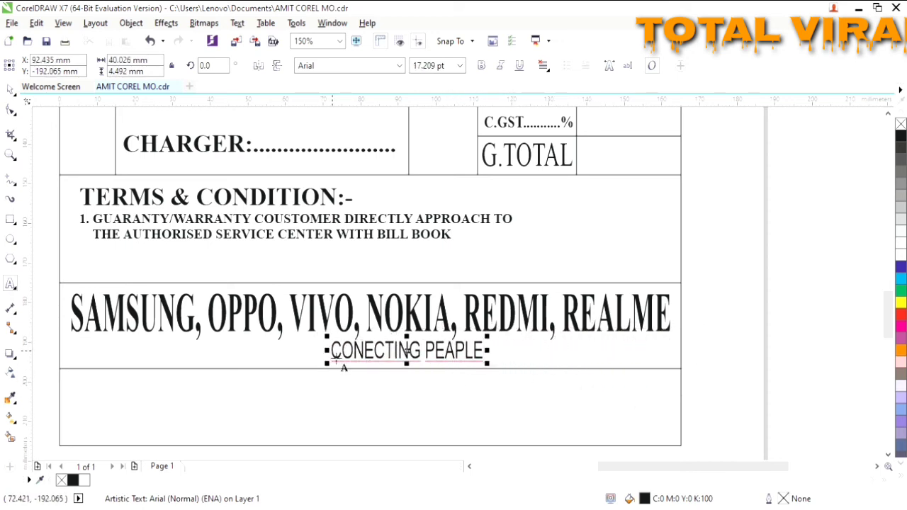
{"action": "left_click_drag", "start_coordinate": [328, 351], "coordinate": [356, 356]}
{"action": "left_click", "coordinate": [422, 400]}
{"action": "left_click", "coordinate": [76, 388]}
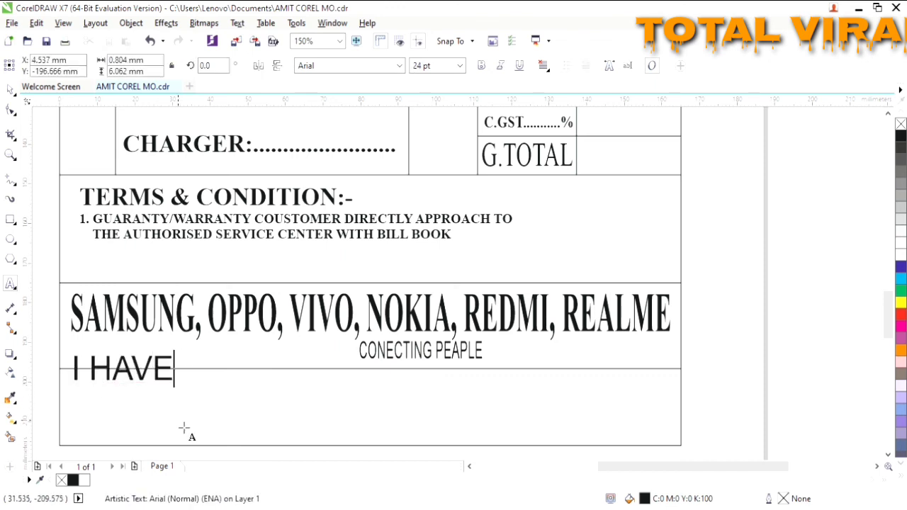
- Type 'I have received the product good working condition.', correcting the spelling
{"action": "key", "text": "BackSpace"}
{"action": "key", "text": "BackSpace"}
{"action": "key", "text": "BackSpace"}
{"action": "key", "text": "BackSpace"}
{"action": "key", "text": "BackSpace"}
{"action": "type", "text": "ha"}
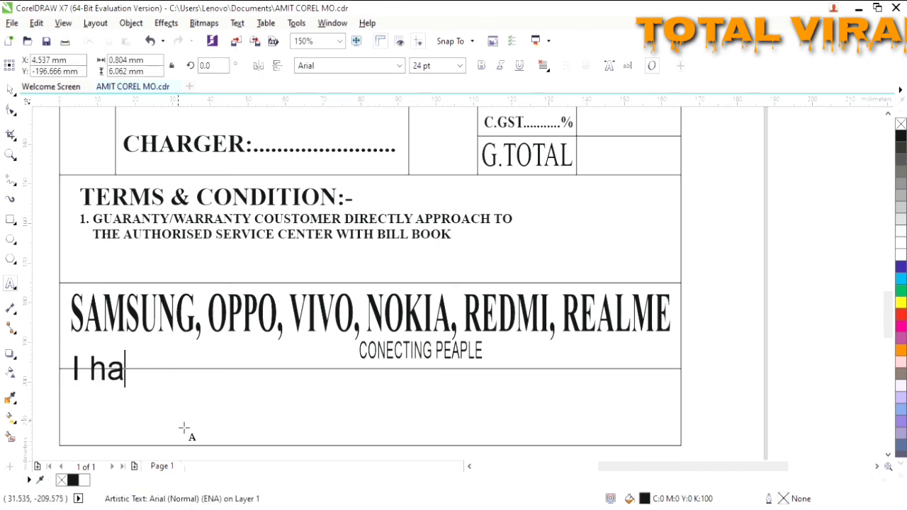
{"action": "type", "text": "ve receive"}
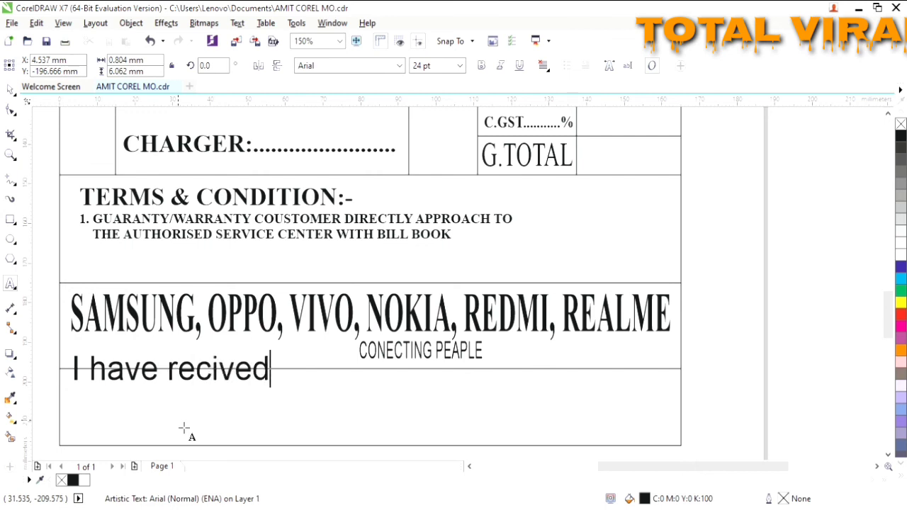
{"action": "type", "text": "d"}
{"action": "left_click", "coordinate": [213, 370]}
{"action": "type", "text": "e"}
{"action": "left_click", "coordinate": [361, 430]}
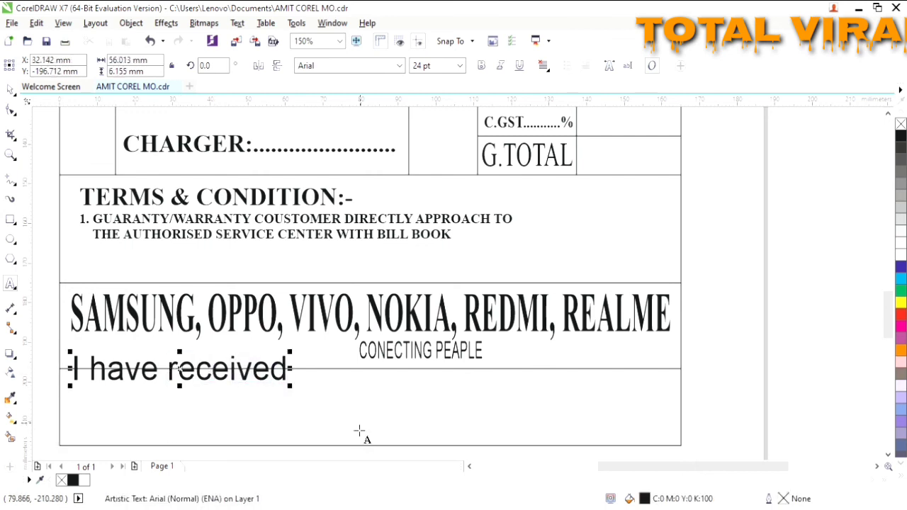
{"action": "type", "text": "the pro"}
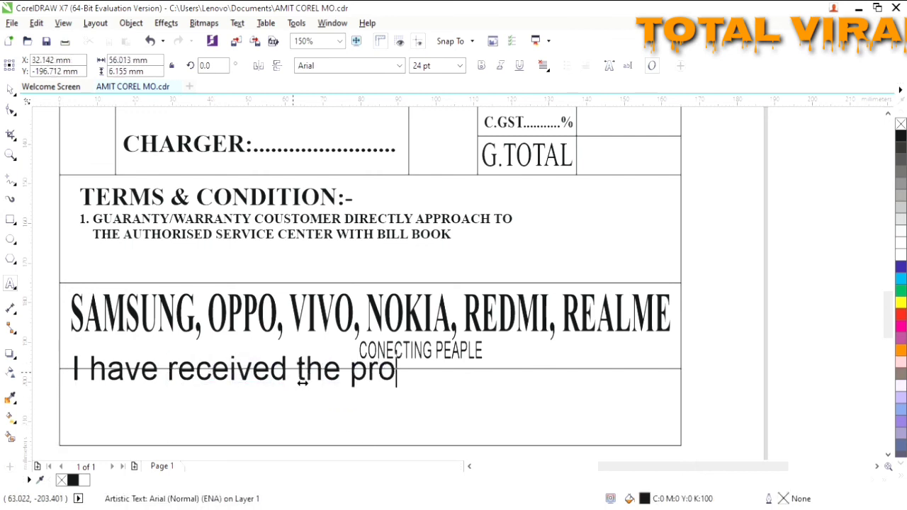
{"action": "type", "text": "duct good "}
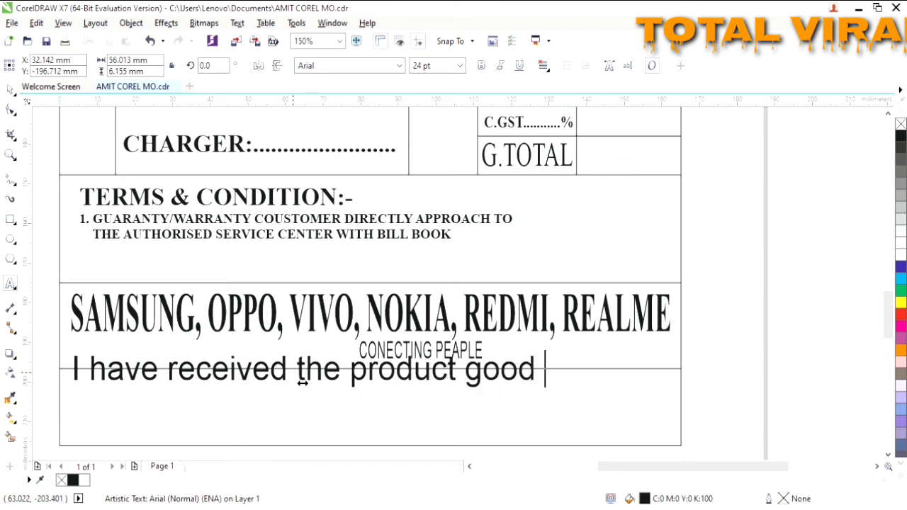
{"action": "type", "text": "working condition."}
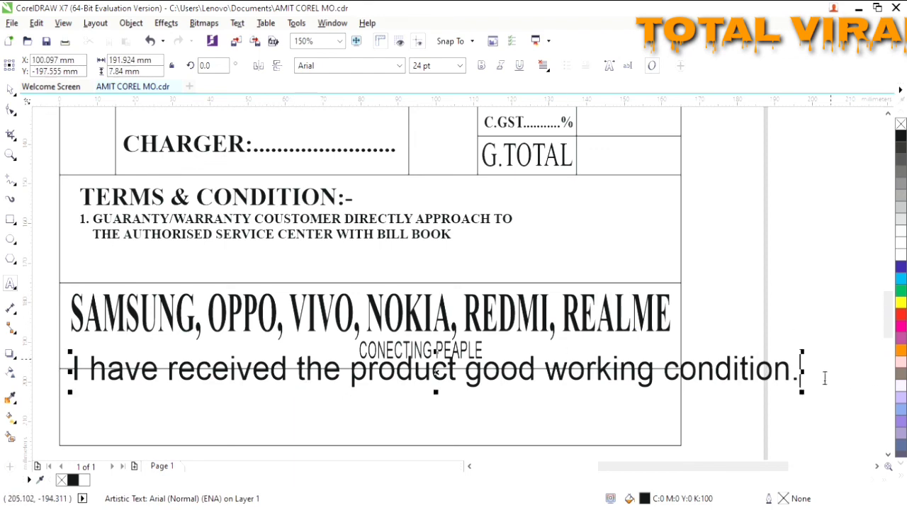
{"action": "left_click_drag", "start_coordinate": [803, 372], "coordinate": [375, 404]}
- Set the receipt sentence to Times New Roman 24 pt and position it in the box
{"action": "left_click_drag", "start_coordinate": [372, 323], "coordinate": [64, 340]}
{"action": "left_click", "coordinate": [461, 66]}
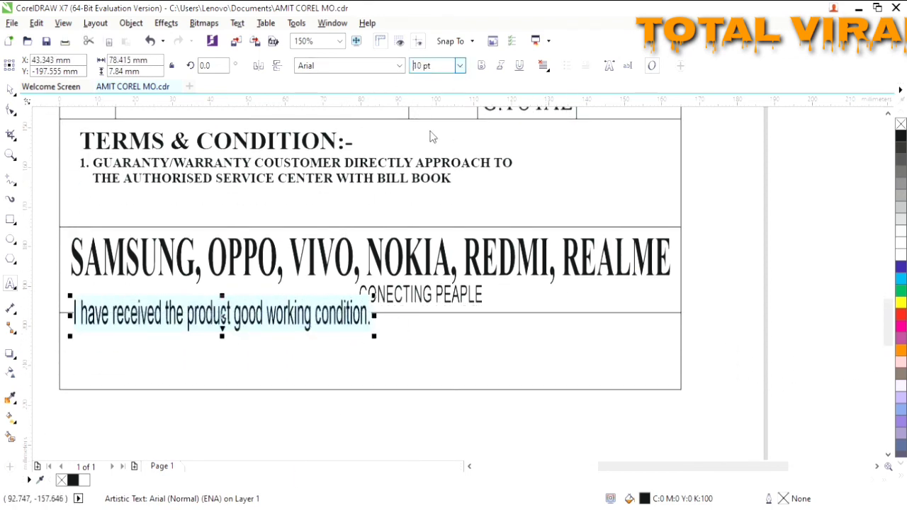
{"action": "left_click", "coordinate": [428, 189]}
{"action": "left_click_drag", "start_coordinate": [186, 318], "coordinate": [188, 336]}
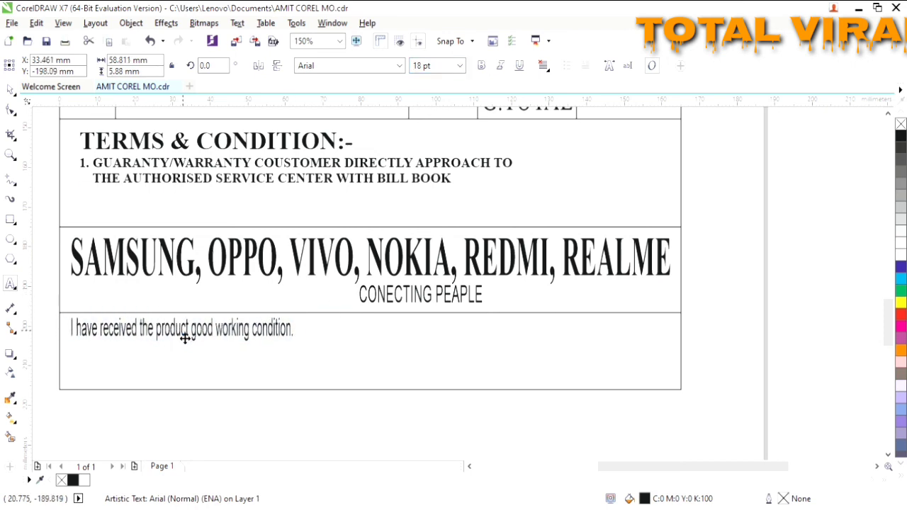
{"action": "left_click", "coordinate": [348, 65]}
{"action": "type", "text": "Times New Roman"}
{"action": "left_click", "coordinate": [460, 67]}
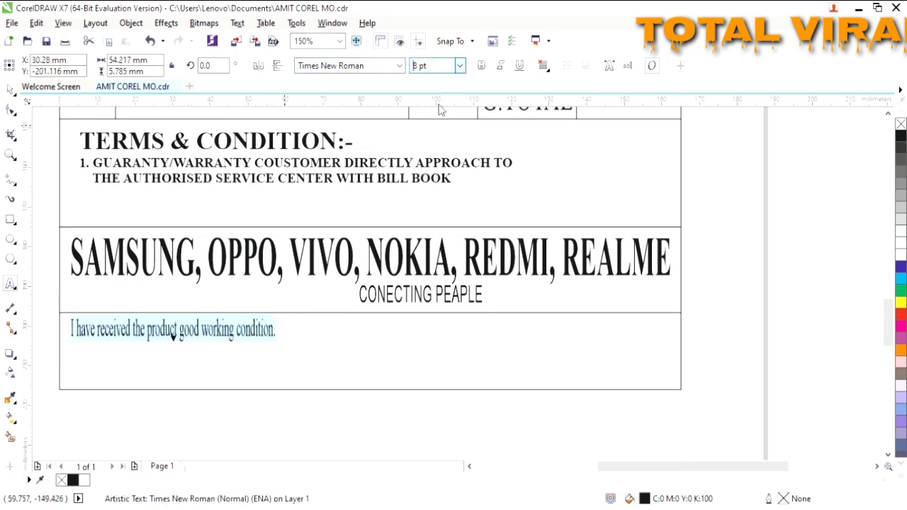
{"action": "left_click", "coordinate": [437, 206]}
{"action": "left_click", "coordinate": [409, 328]}
{"action": "left_click", "coordinate": [210, 330]}
{"action": "left_click_drag", "start_coordinate": [215, 337], "coordinate": [210, 347]}
- Add a 'customer signature' line beneath the receipt sentence
{"action": "left_click", "coordinate": [74, 384]}
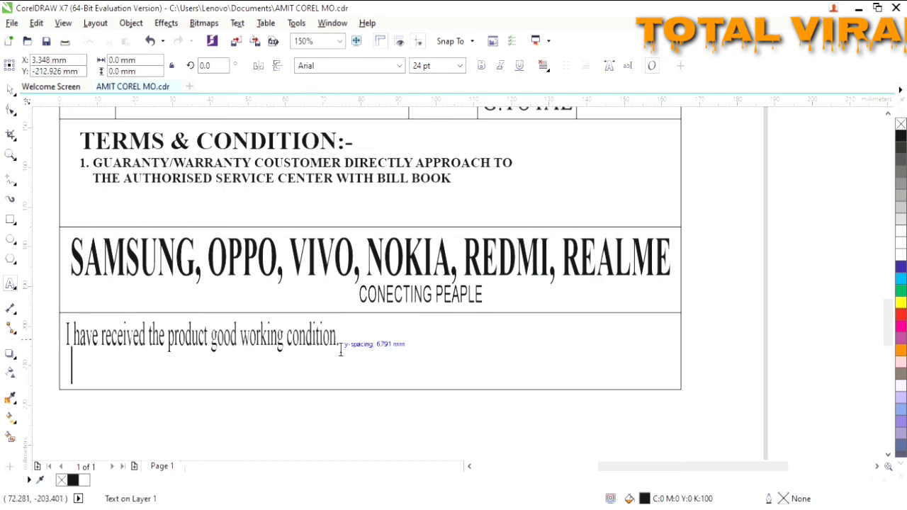
{"action": "left_click", "coordinate": [341, 346]}
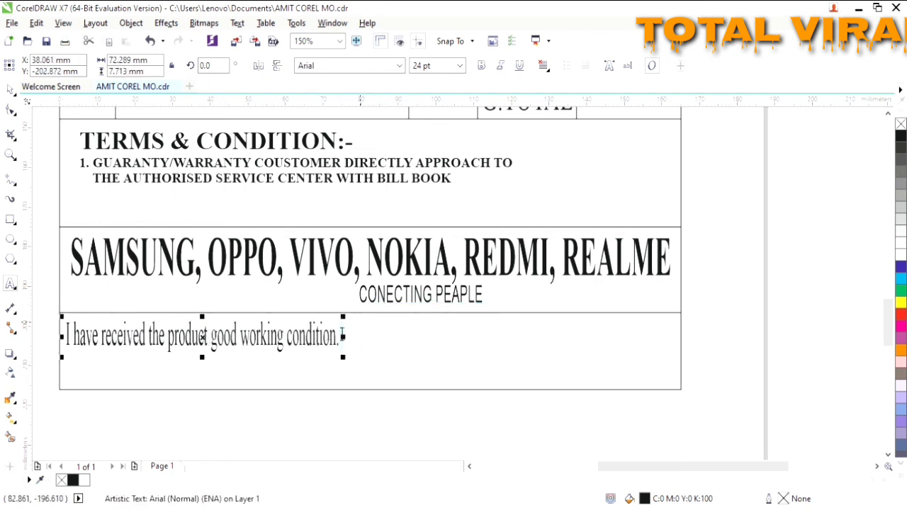
{"action": "left_click", "coordinate": [342, 335]}
{"action": "key", "text": "Return"}
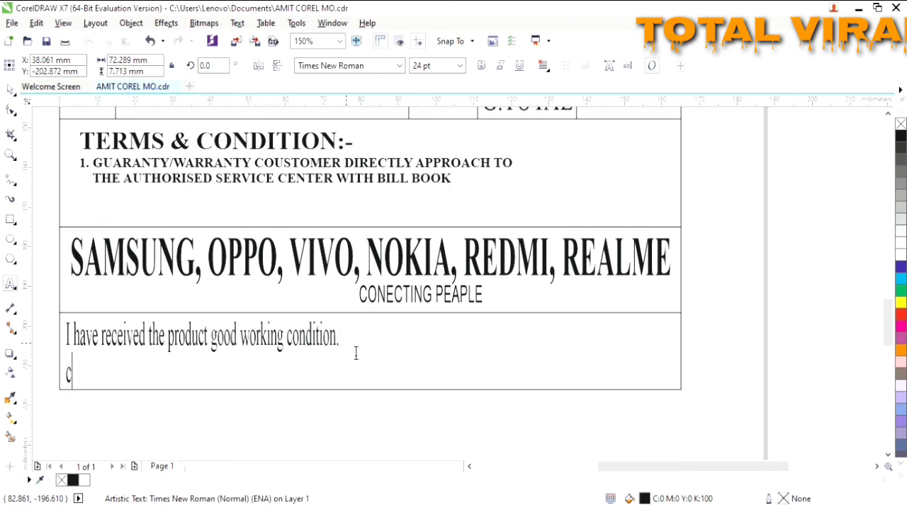
{"action": "type", "text": "customer si"}
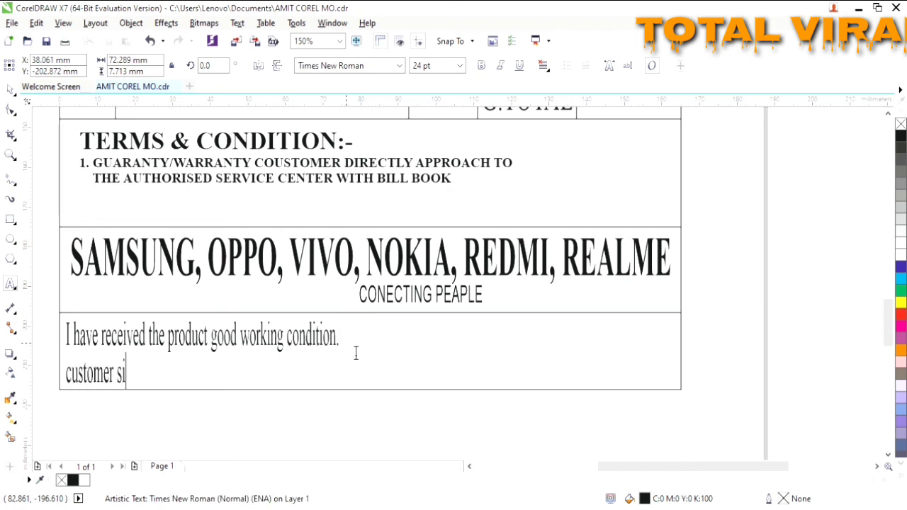
{"action": "type", "text": "gnature............................................................"}
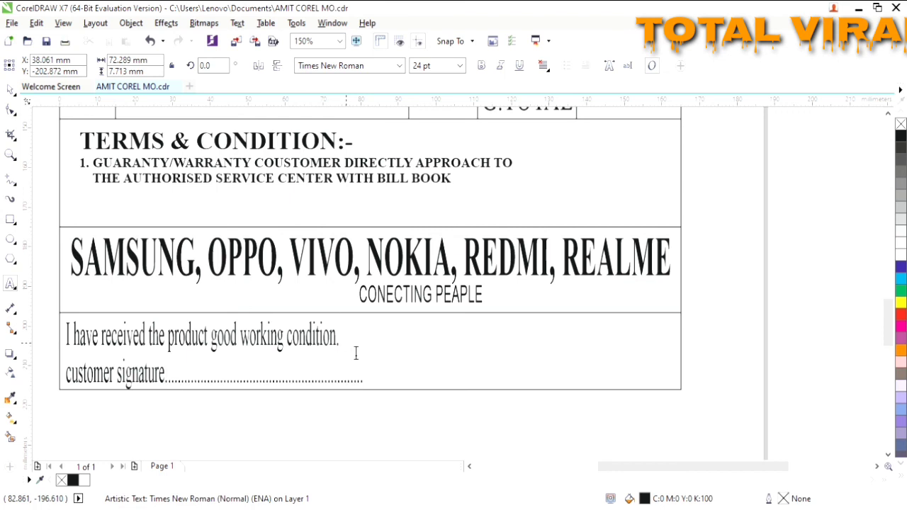
{"action": "scroll", "coordinate": [354, 348], "scroll_direction": "down", "scroll_amount": 2}
- Copy the Hindi shop-name heading to the lower right, scaled down to fit beside 'for'
{"action": "left_click_drag", "start_coordinate": [888, 256], "coordinate": [888, 239]}
{"action": "left_click", "coordinate": [330, 156]}
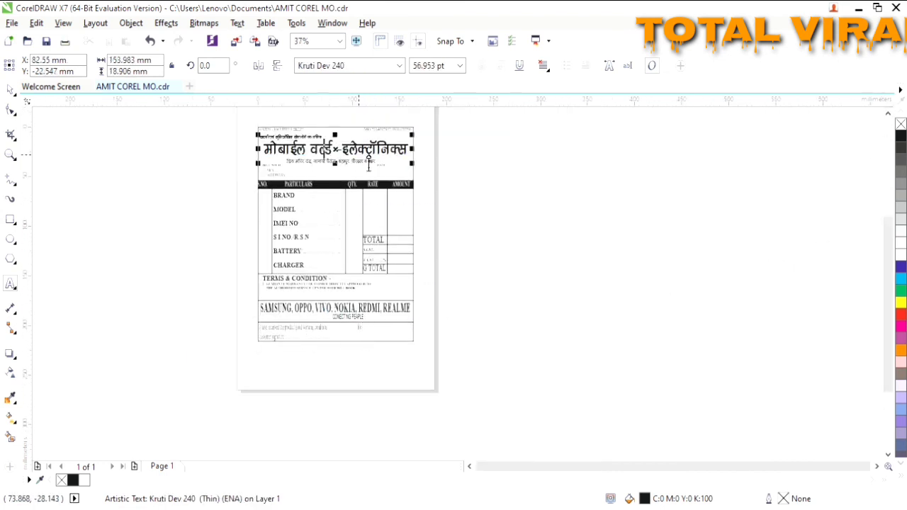
{"action": "key", "text": "ctrl+space"}
{"action": "left_click_drag", "start_coordinate": [337, 149], "coordinate": [446, 333]}
{"action": "right_click", "coordinate": [446, 333]}
{"action": "left_click_drag", "start_coordinate": [521, 345], "coordinate": [439, 338]}
{"action": "scroll", "coordinate": [355, 343], "scroll_direction": "up", "scroll_amount": 2}
{"action": "left_click_drag", "start_coordinate": [550, 285], "coordinate": [513, 285]}
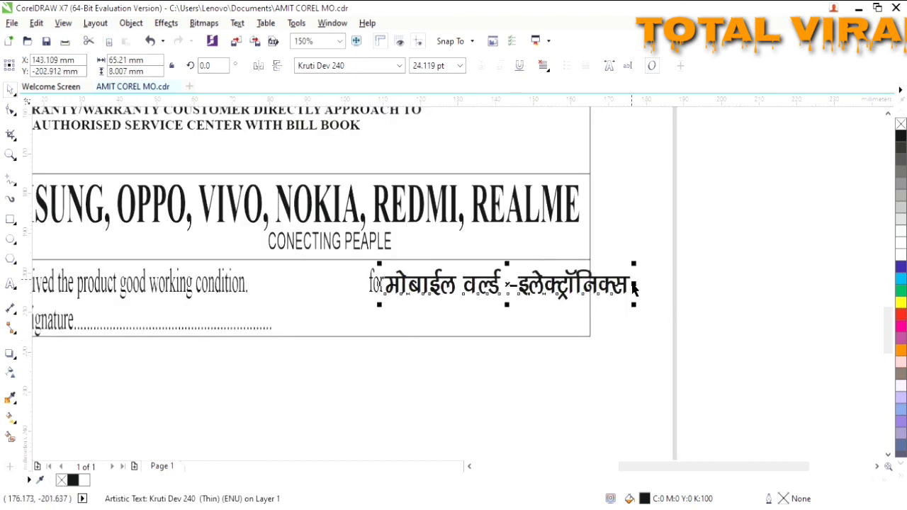
{"action": "left_click_drag", "start_coordinate": [642, 291], "coordinate": [582, 309]}
{"action": "left_click_drag", "start_coordinate": [478, 285], "coordinate": [486, 286]}
{"action": "left_click", "coordinate": [279, 338]}
- Add the word 'sign' to the dotted signature line beneath the shop name
{"action": "left_click", "coordinate": [274, 330]}
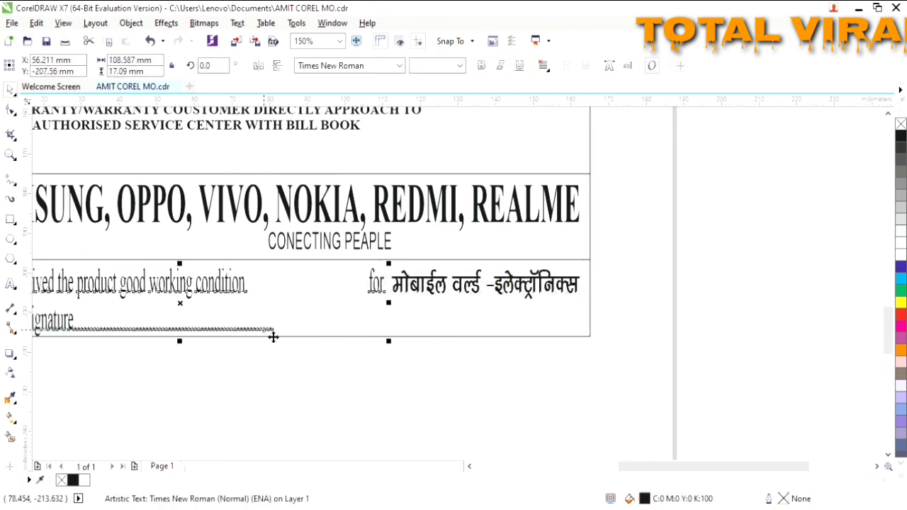
{"action": "left_click", "coordinate": [100, 332]}
{"action": "left_click", "coordinate": [11, 284]}
{"action": "type", "text": "sign......................................................."}
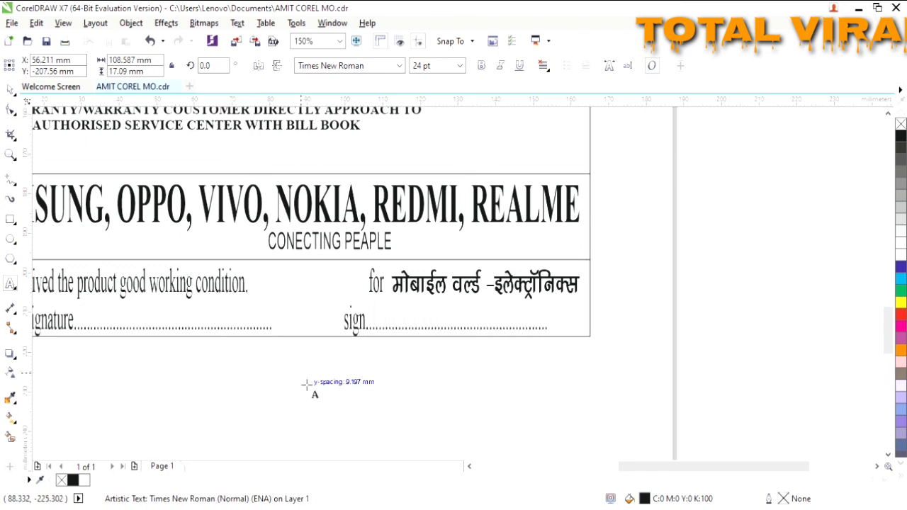
- Select all objects and zoom to fit the complete bill in the window
{"action": "scroll", "coordinate": [305, 383], "scroll_direction": "down", "scroll_amount": 4}
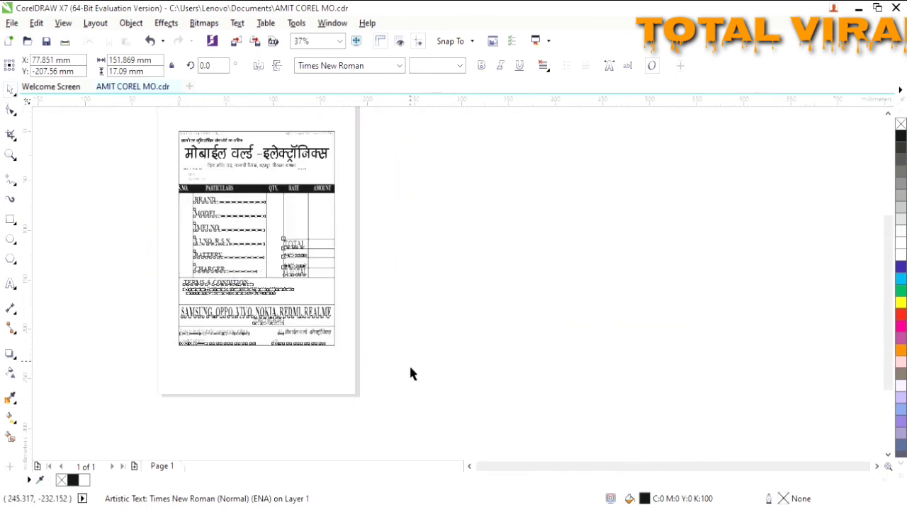
{"action": "key", "text": "ctrl+a"}
{"action": "key", "text": "F4"}
{"action": "key", "text": "ctrl+e"}
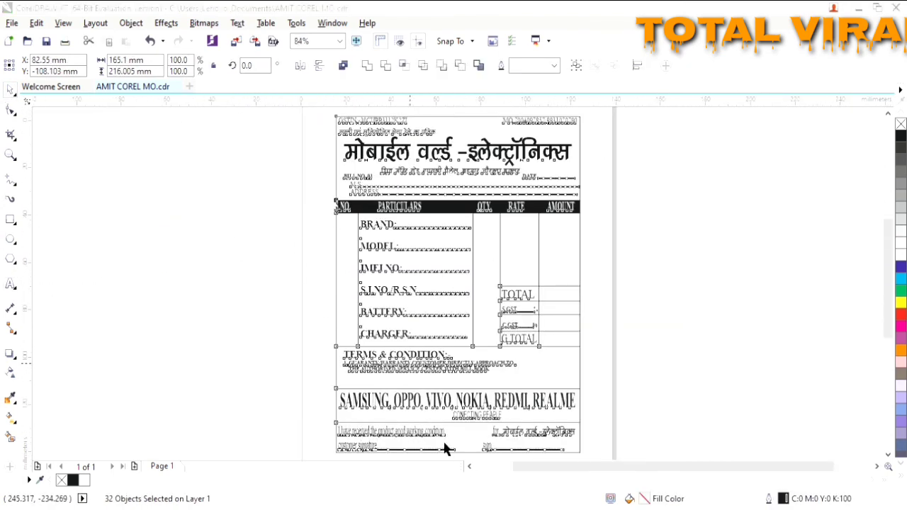